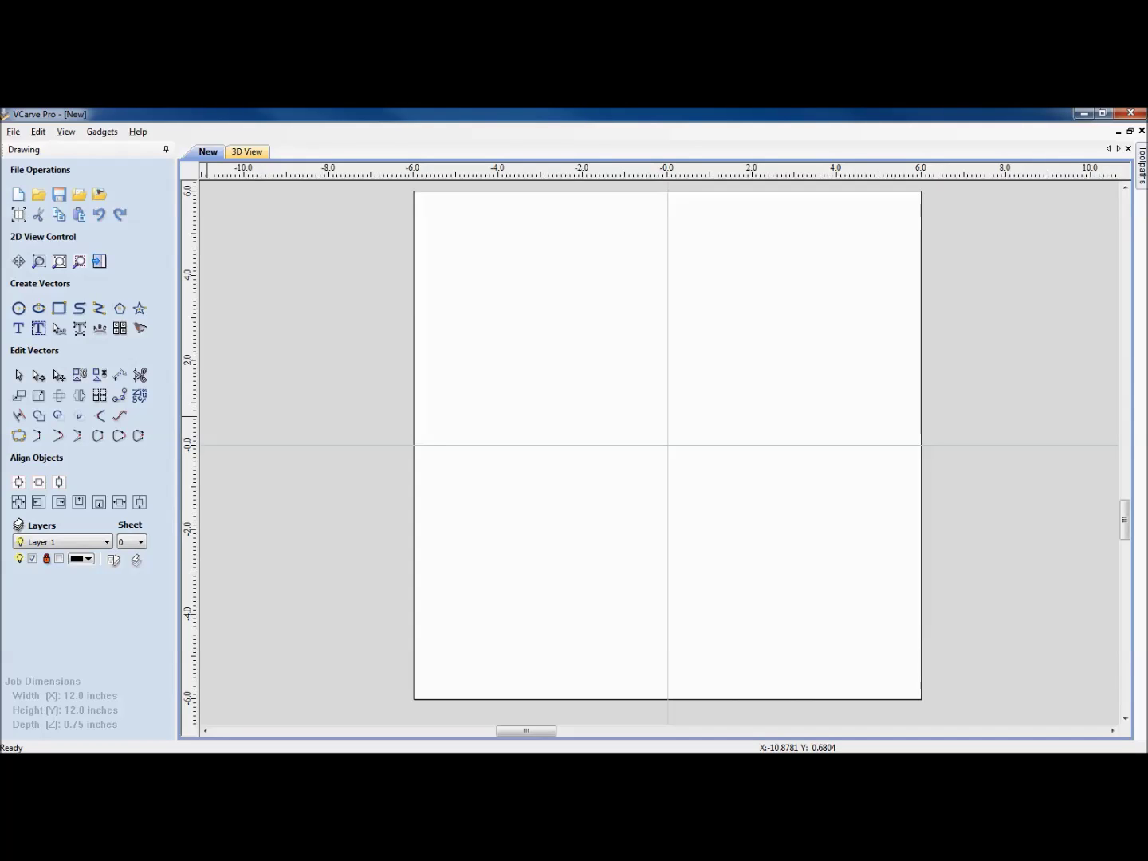
# Step: Review the job setup's size, material thickness, origin and units, and accept it as it is
pyautogui.click(18, 214)
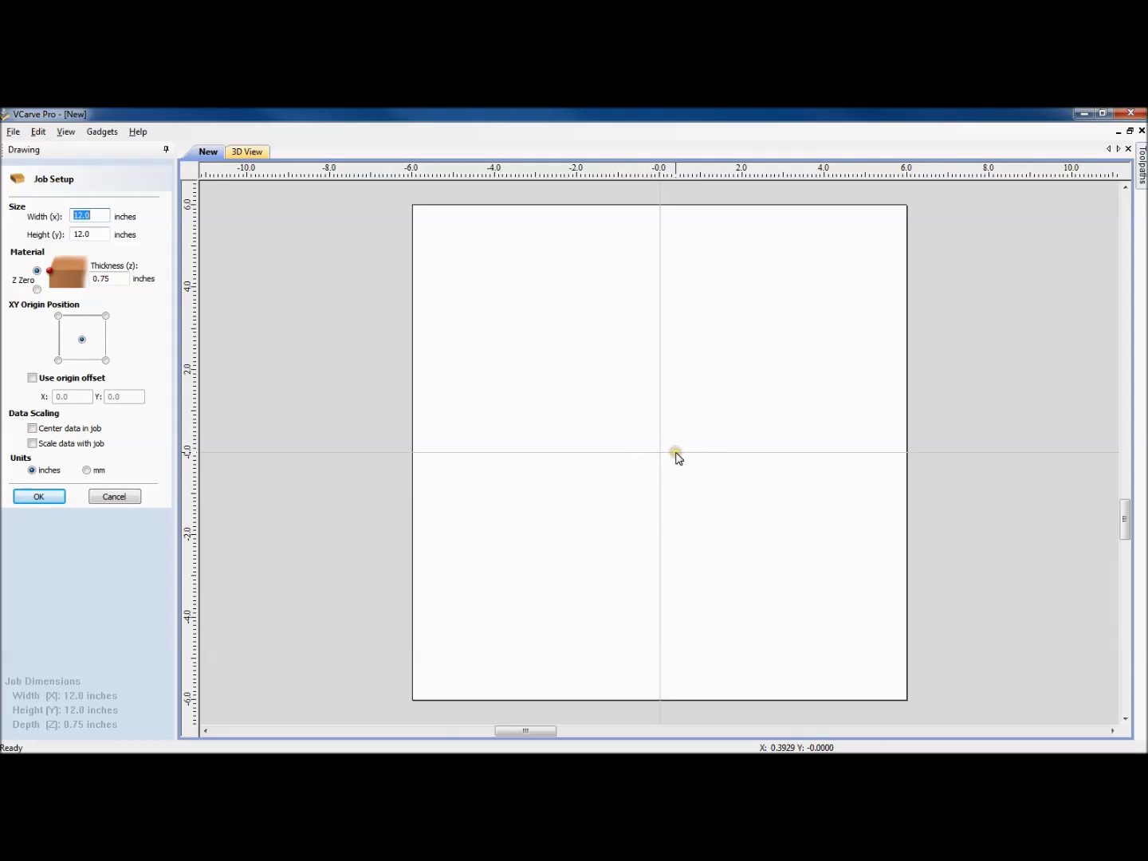
pyautogui.click(40, 497)
pyautogui.click(48, 499)
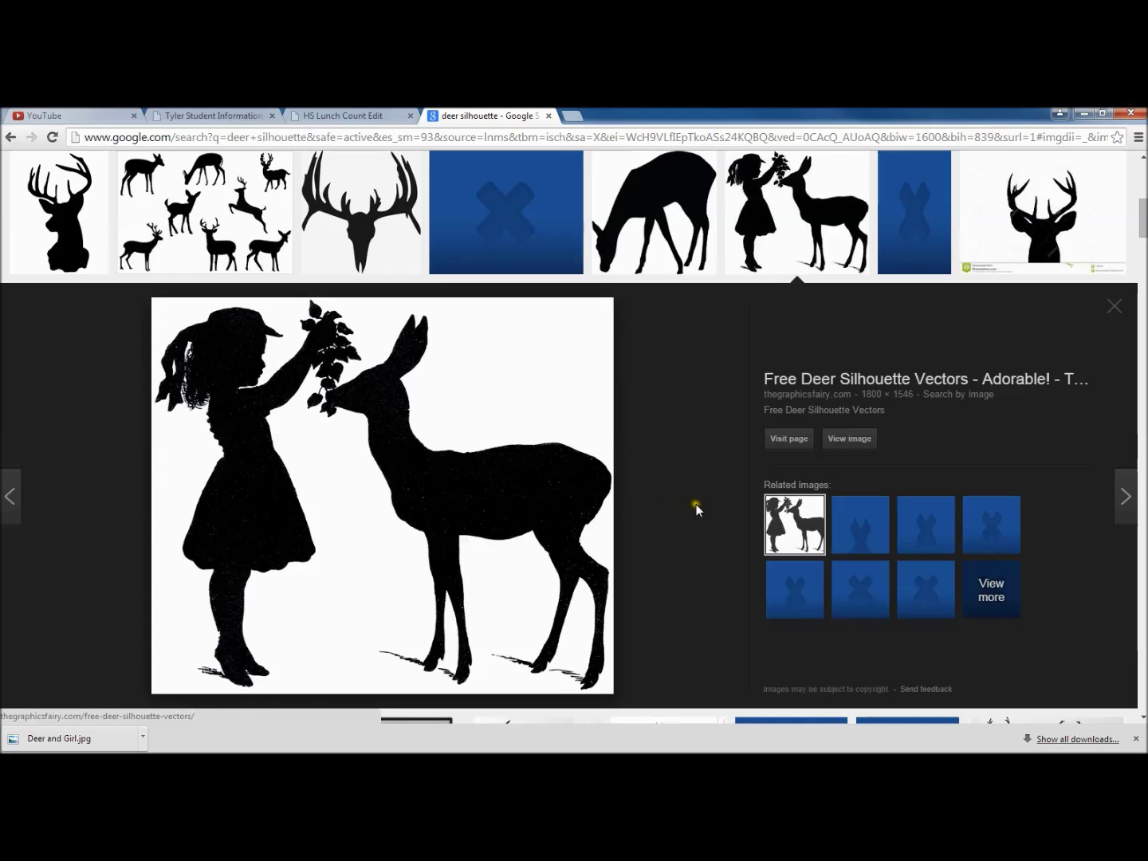
# Step: Switch to the browser and look through the deer silhouette image results, including the girl feeding a deer
pyautogui.scroll(5, 695, 505)
pyautogui.scroll(2, 696, 510)
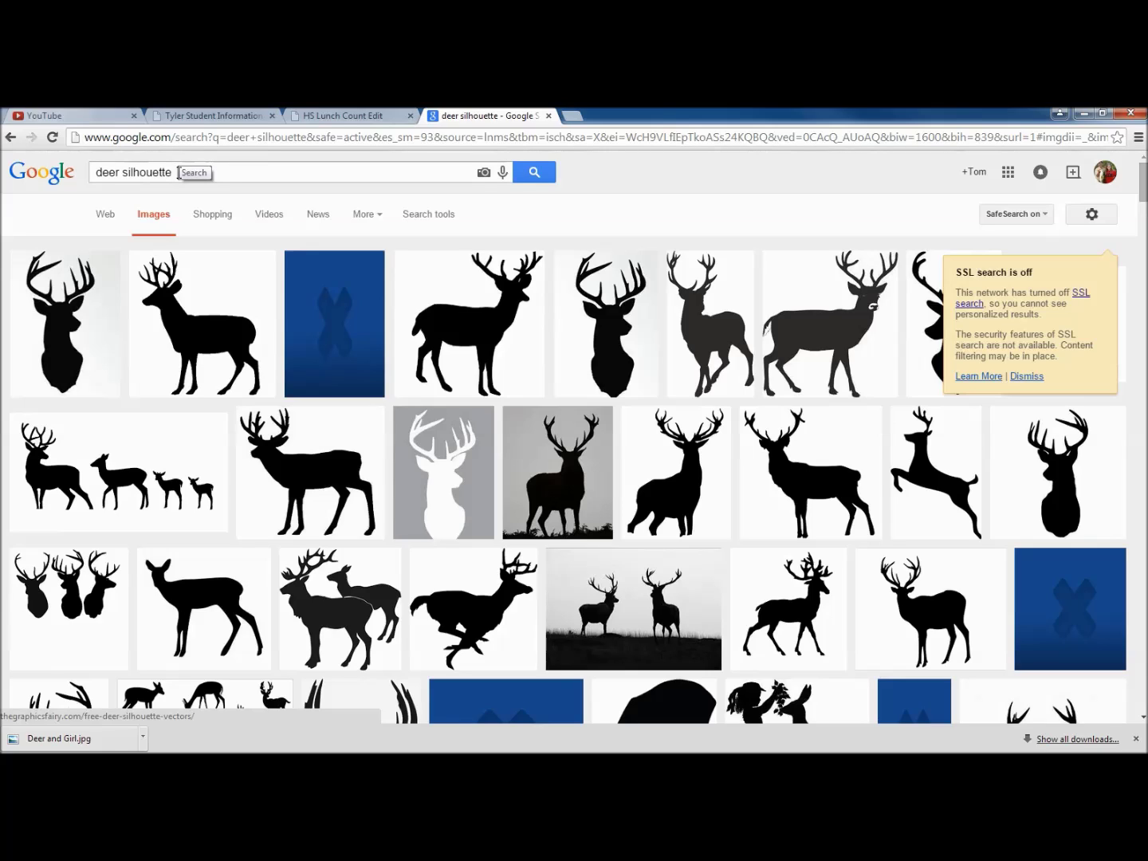
pyautogui.doubleClick(156, 173)
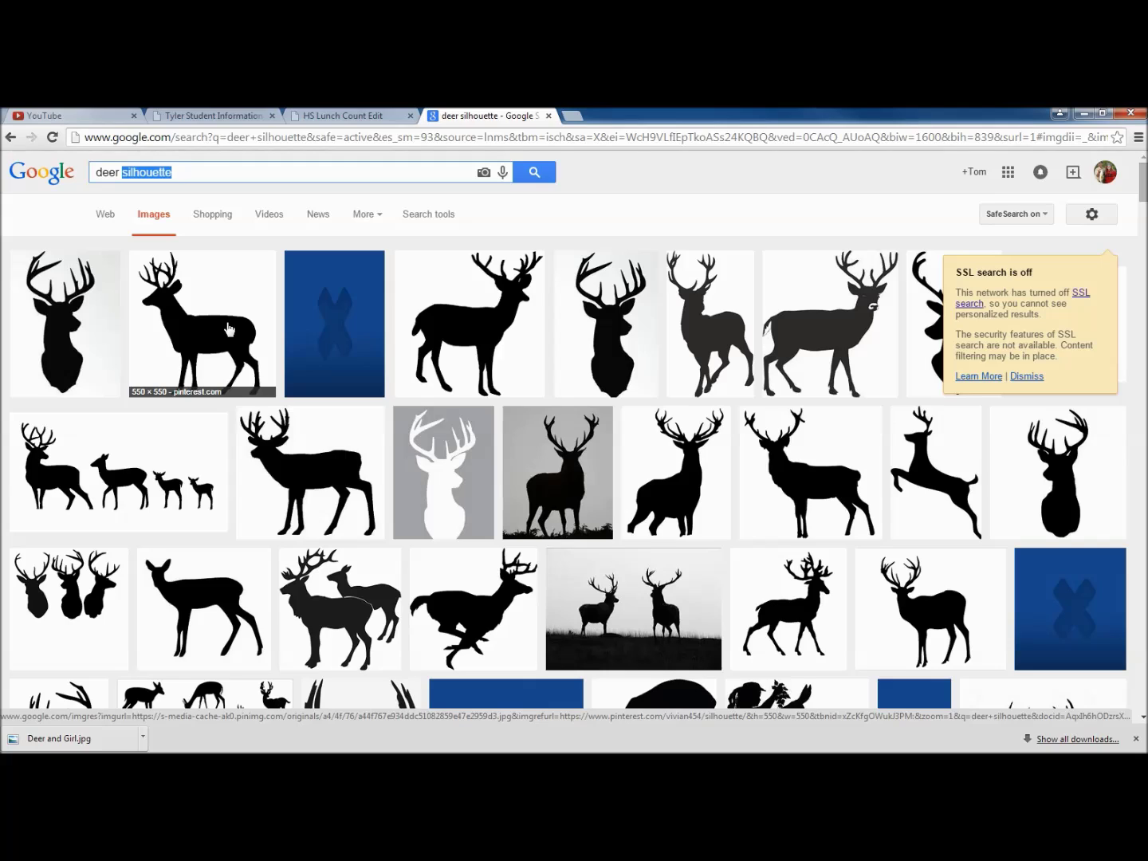
pyautogui.click(231, 330)
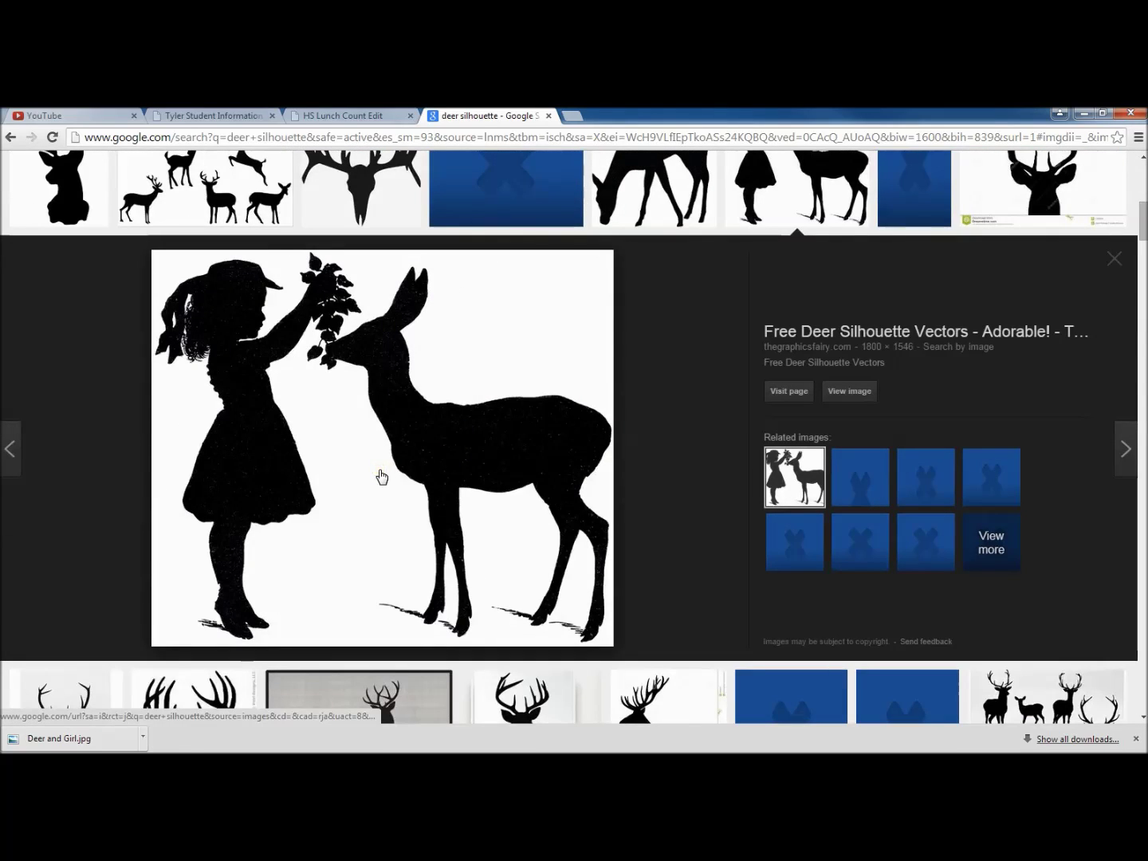
pyautogui.click(485, 469)
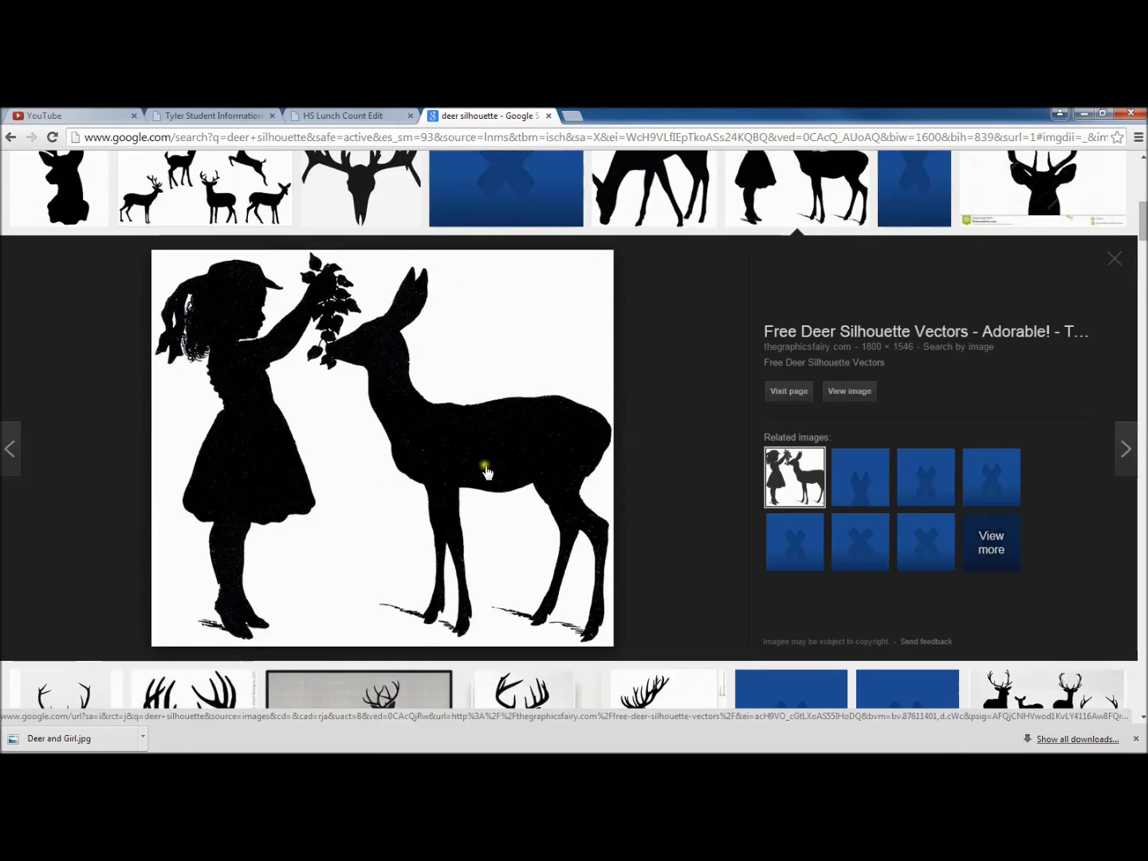
pyautogui.rightClick(451, 338)
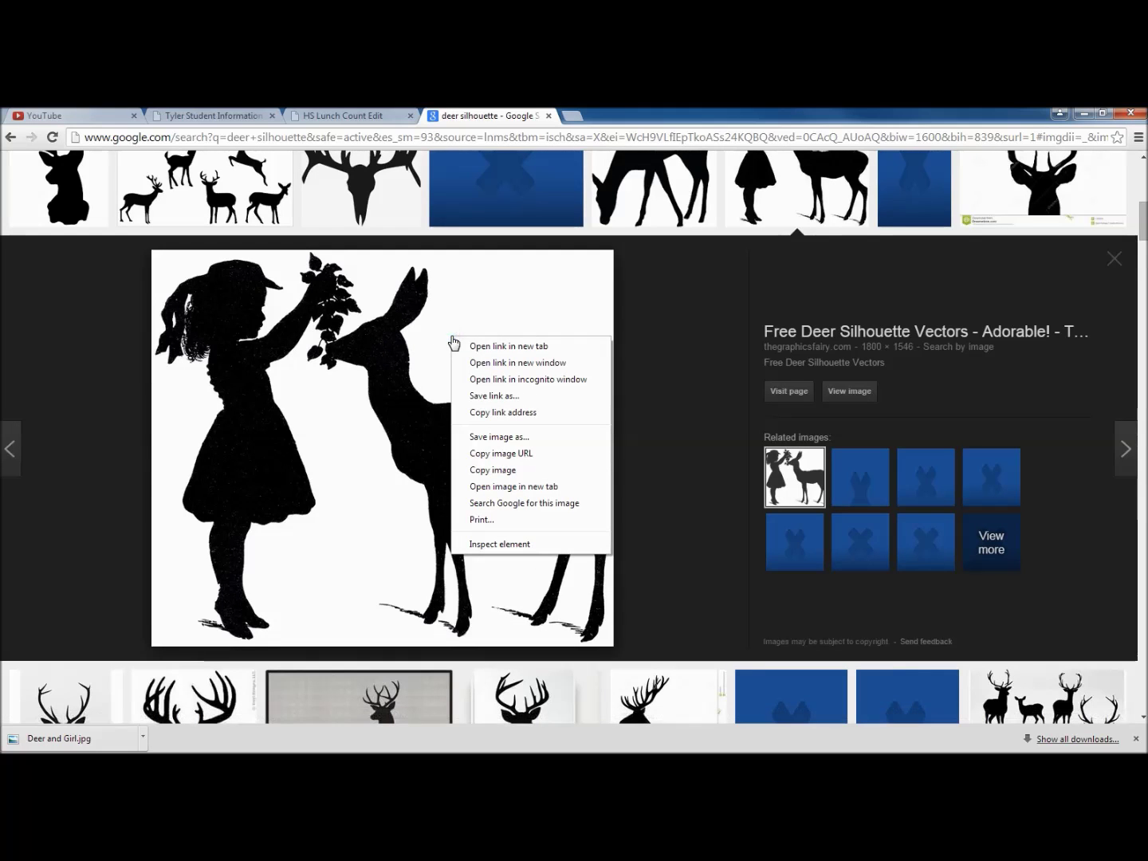
pyautogui.click(501, 435)
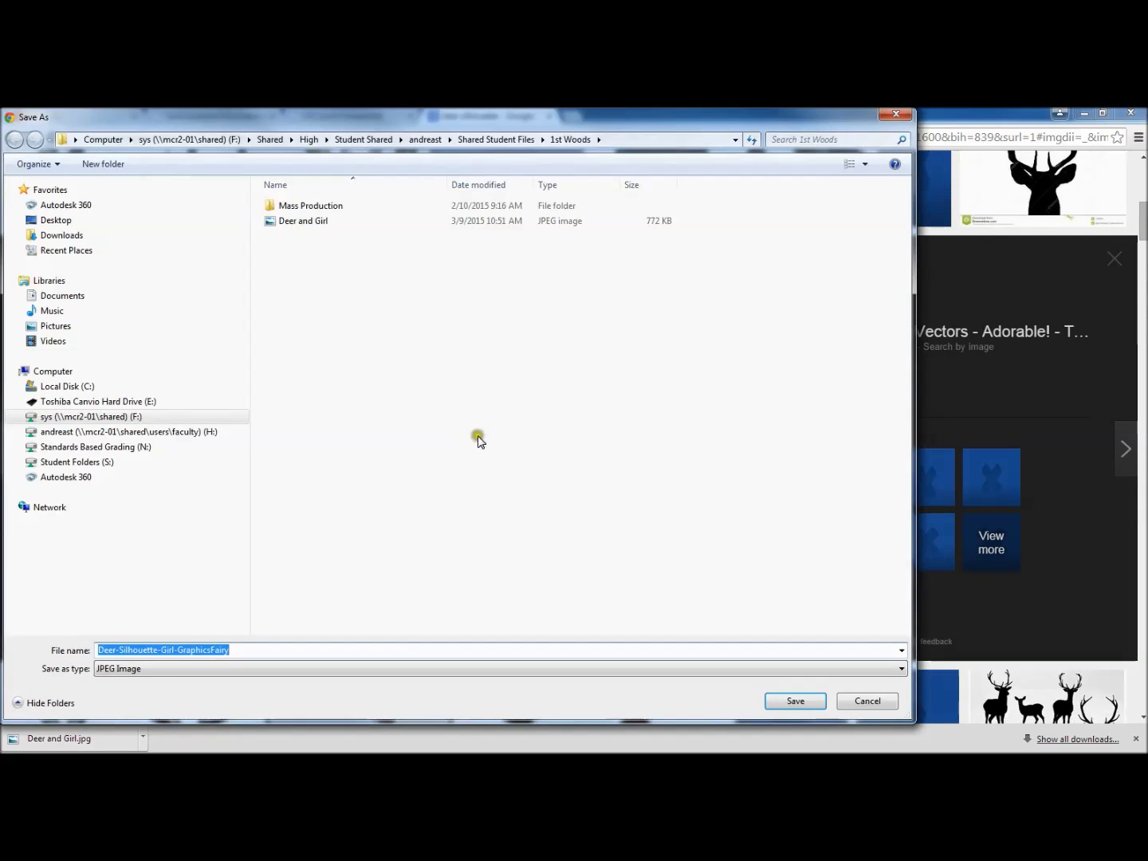
pyautogui.click(318, 223)
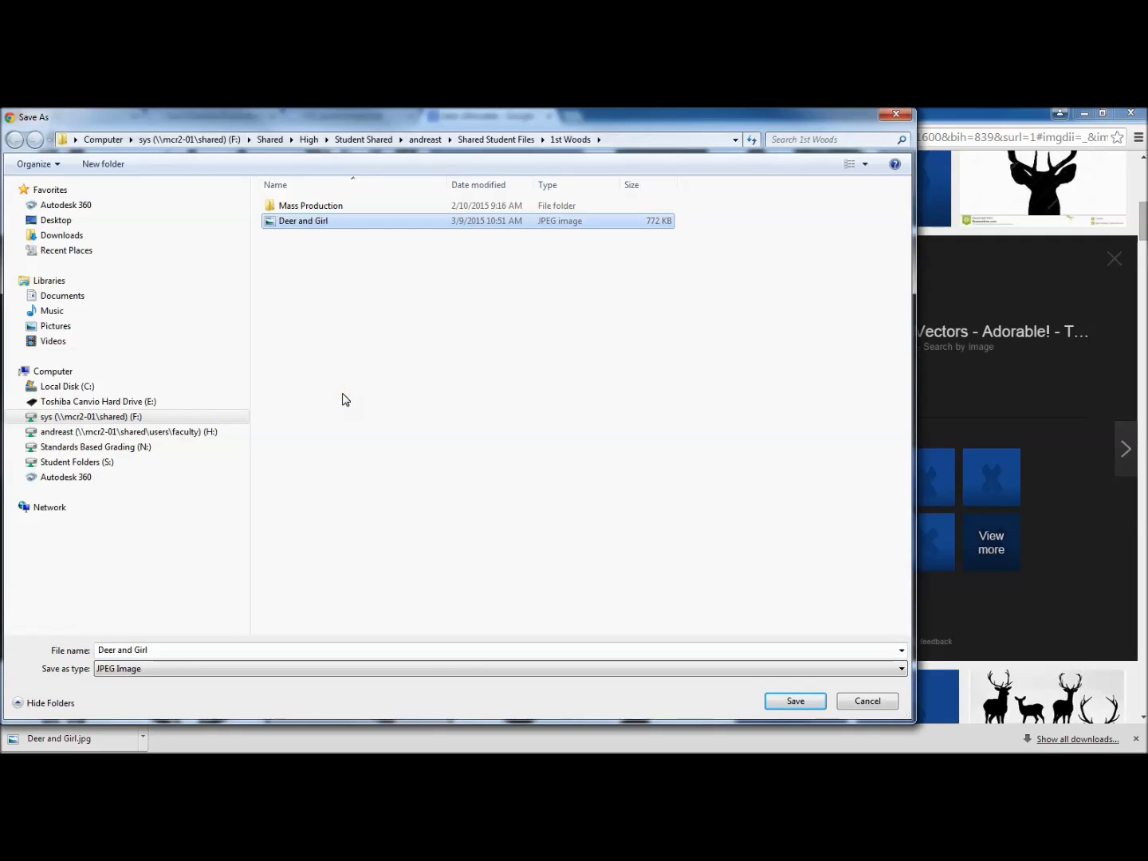
pyautogui.click(866, 702)
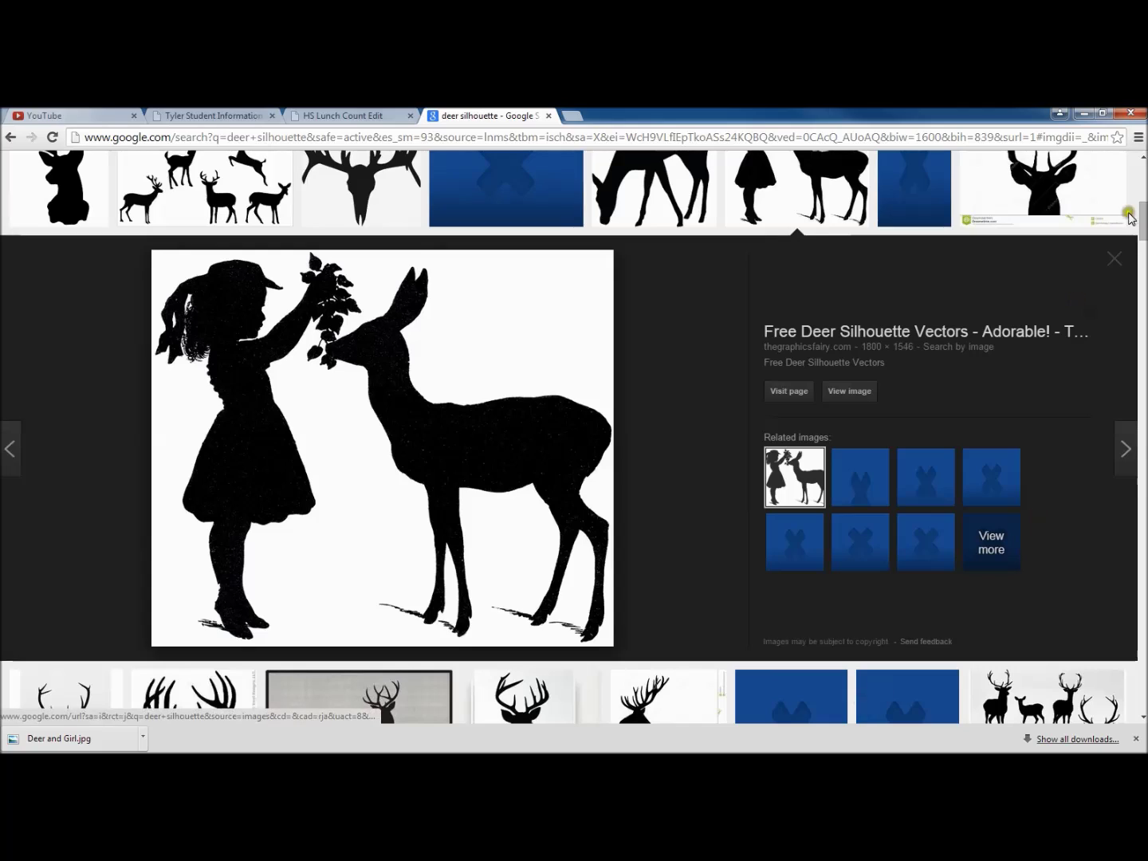
# Step: Switch back to VCarve Pro and import the bitmap image Deer and Girl into the job
pyautogui.click(1085, 115)
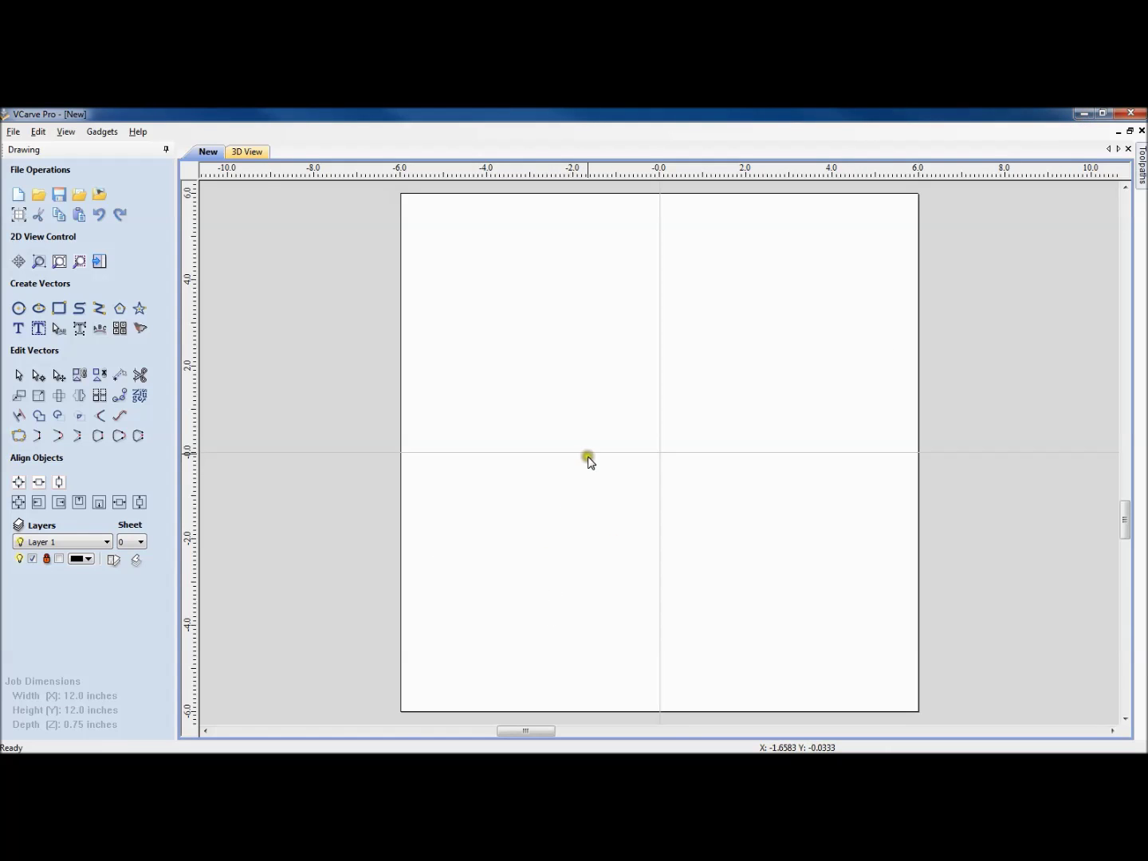
pyautogui.click(99, 199)
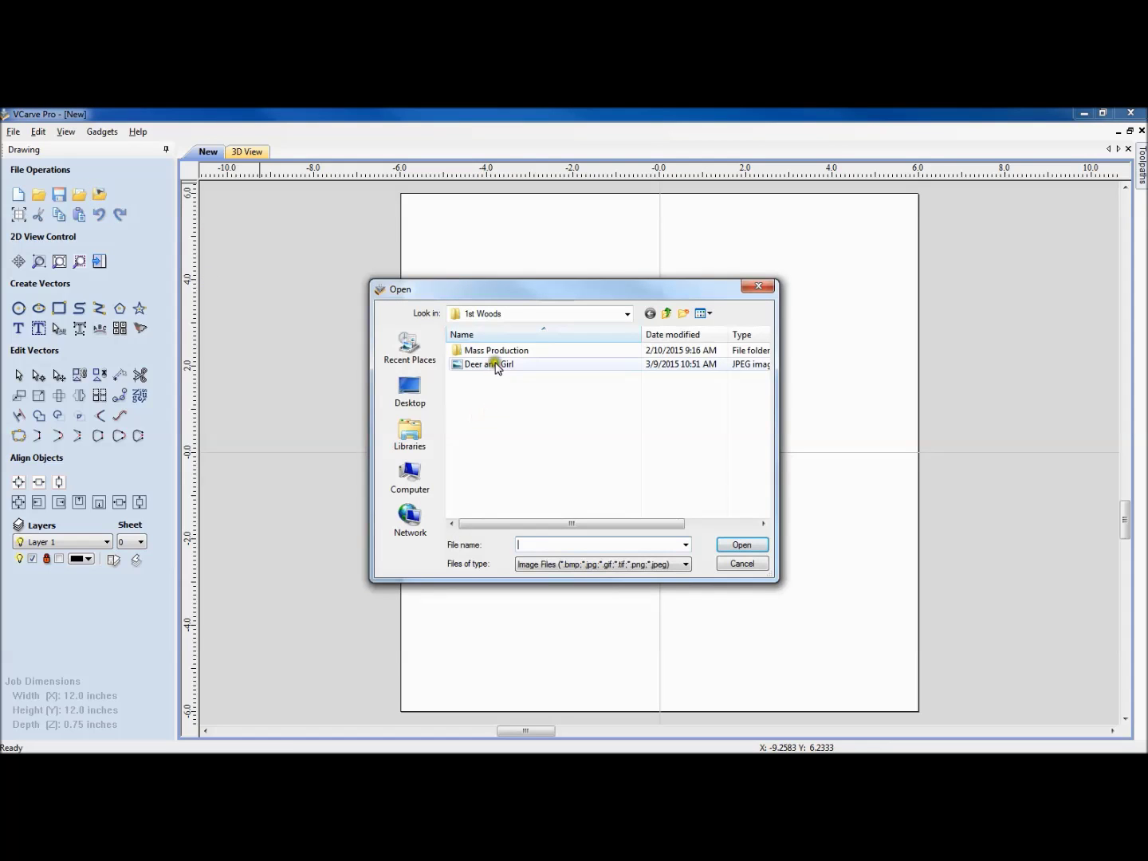
pyautogui.doubleClick(496, 366)
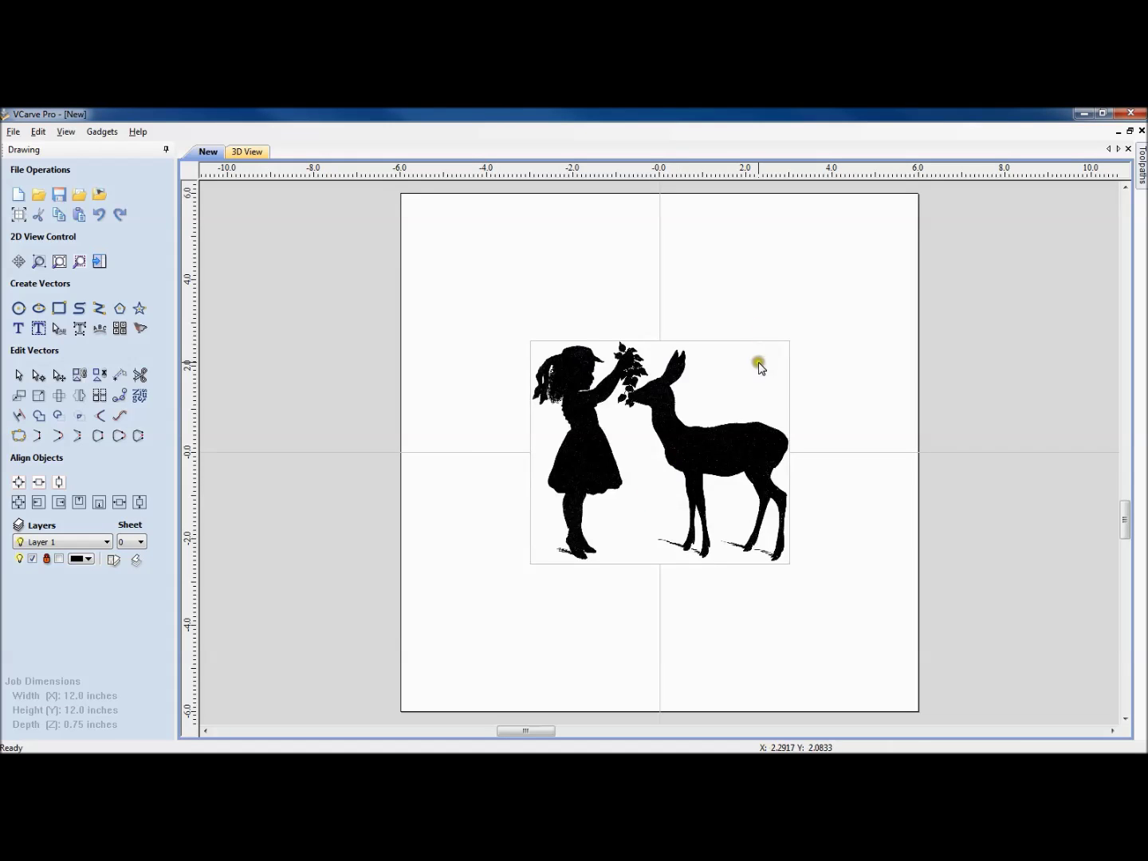
# Step: Enlarge the imported bitmap to span the job's width, about 12 by 10.3 inches
pyautogui.click(759, 365)
pyautogui.moveTo(781, 341); pyautogui.dragTo(903, 229)
pyautogui.moveTo(530, 563); pyautogui.dragTo(359, 676)
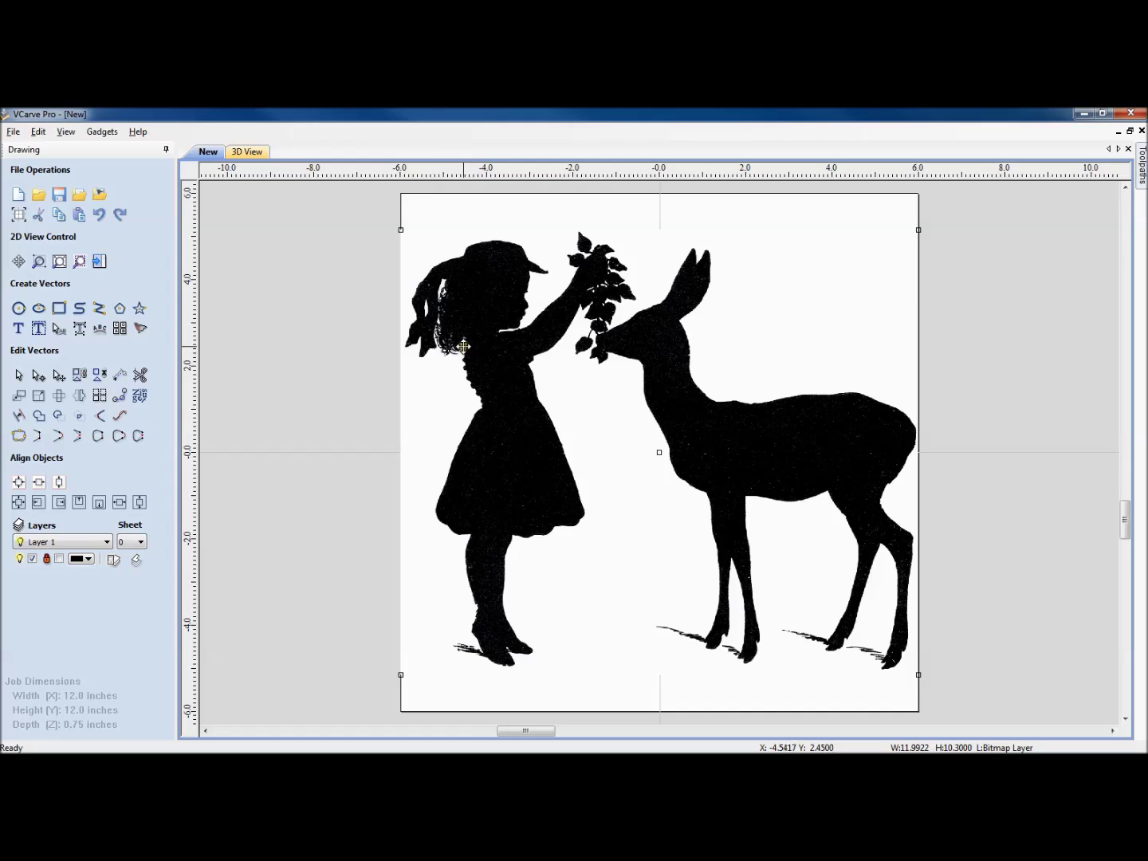
# Step: Open Trace Bitmap for the silhouette image and choose Black / White tracing
pyautogui.scroll(2, 450, 326)
pyautogui.scroll(2, 449, 326)
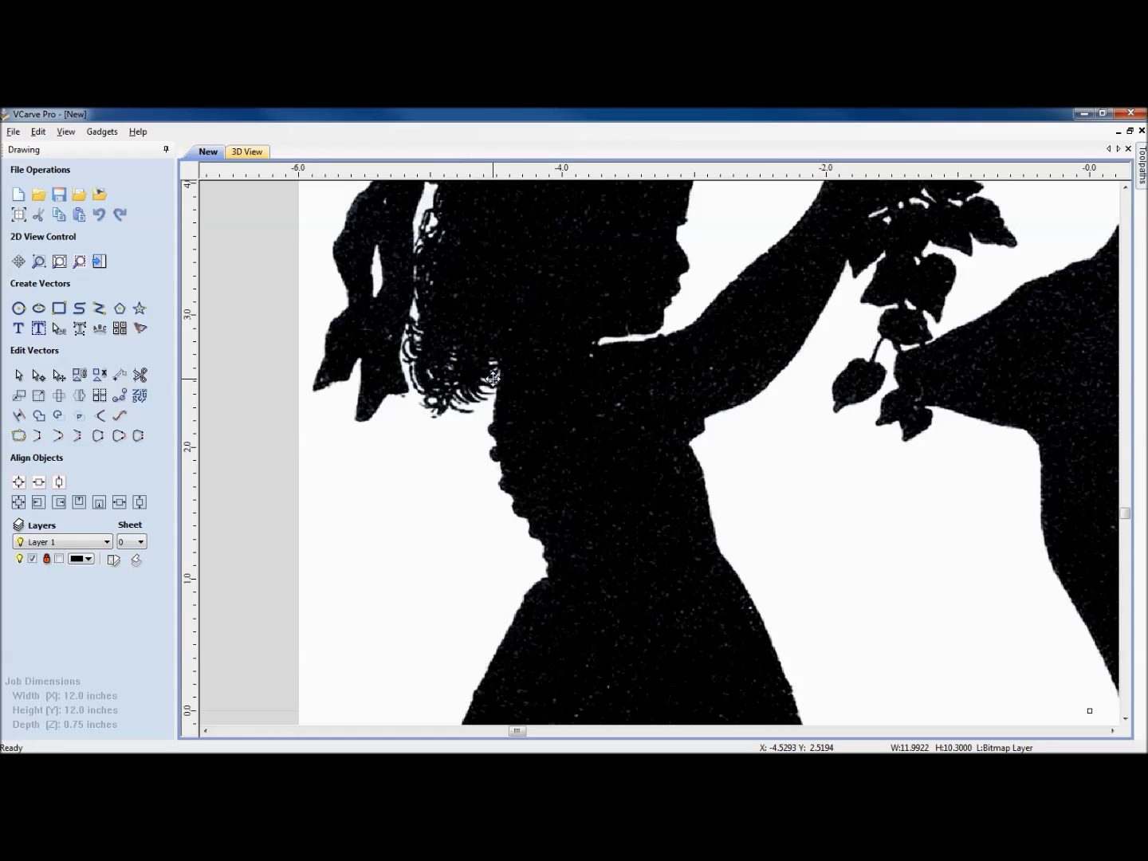
pyautogui.scroll(-3, 492, 379)
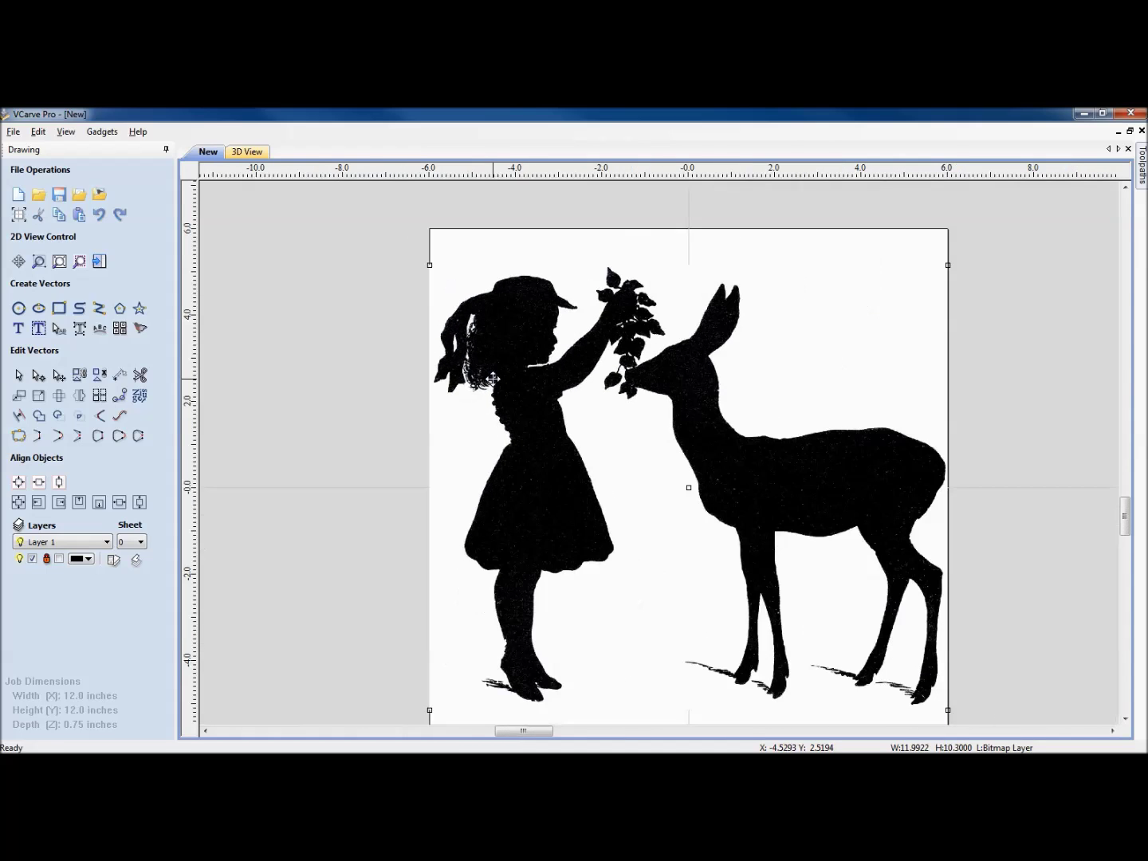
pyautogui.moveTo(645, 556); pyautogui.dragTo(615, 524, button='middle')
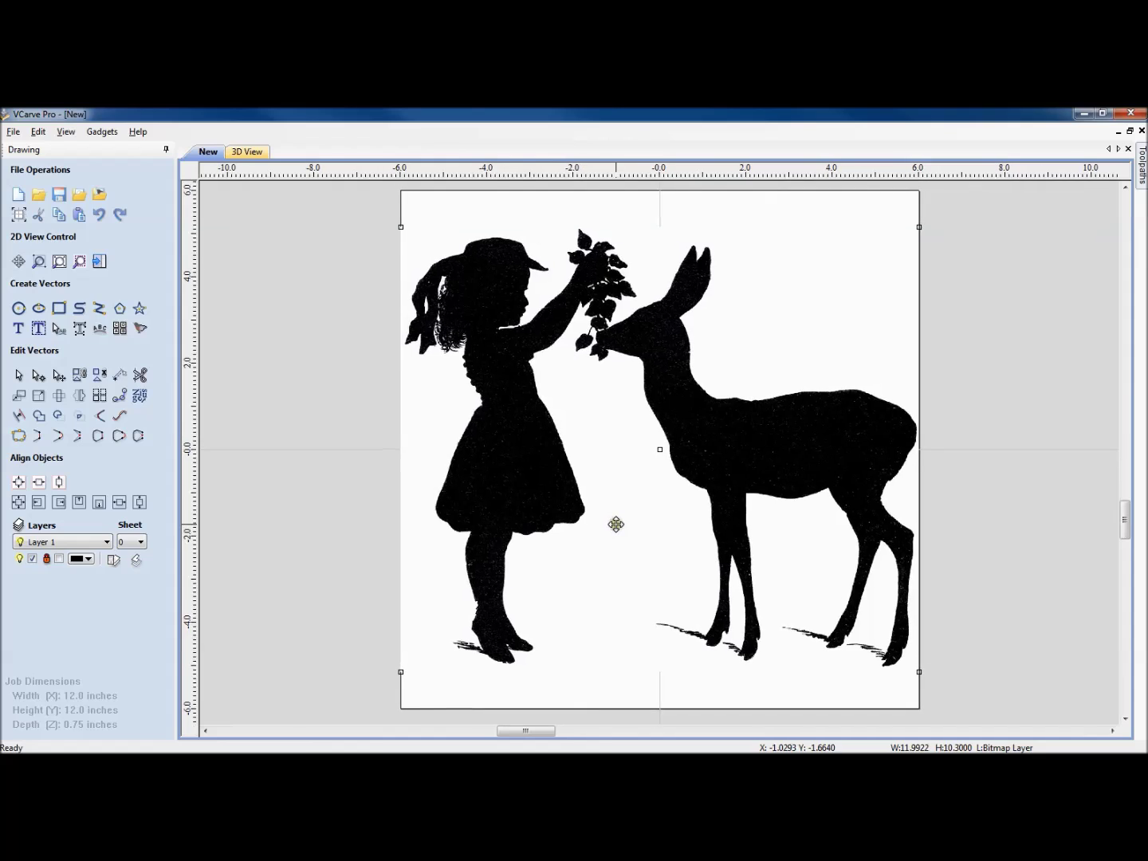
pyautogui.click(141, 329)
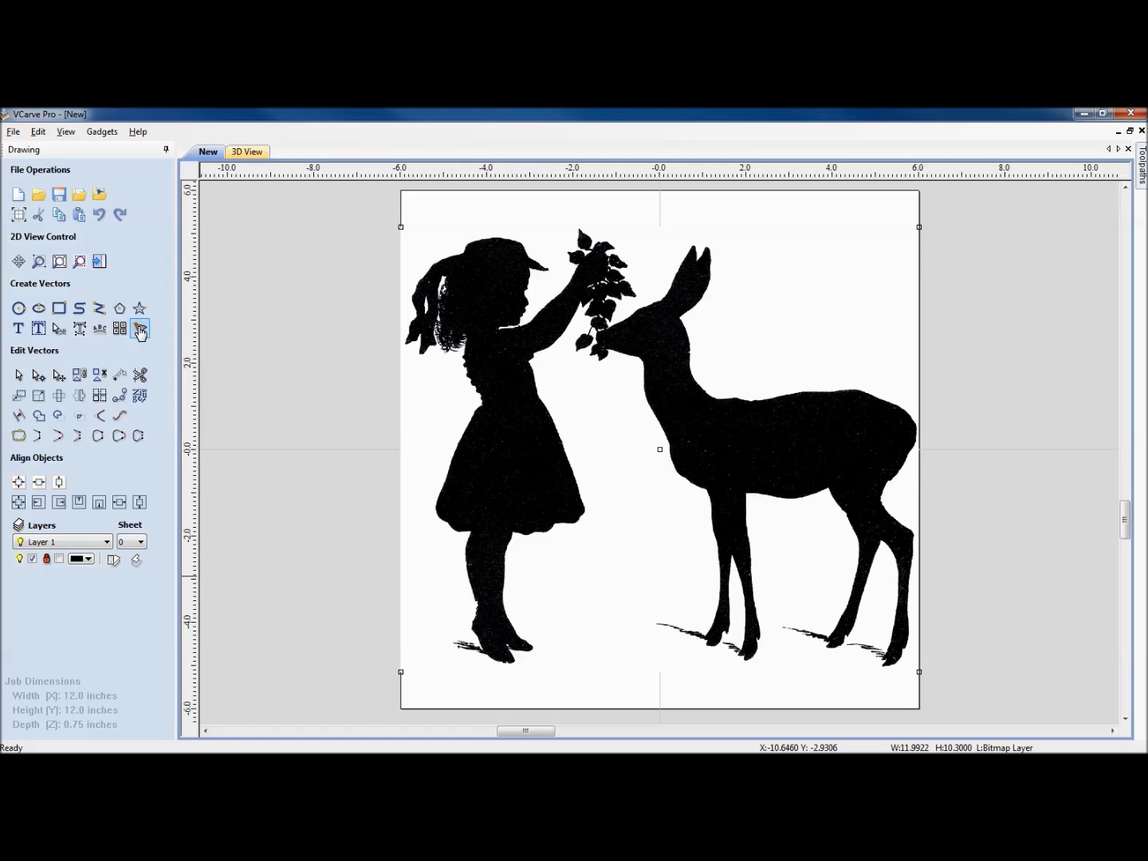
pyautogui.click(140, 329)
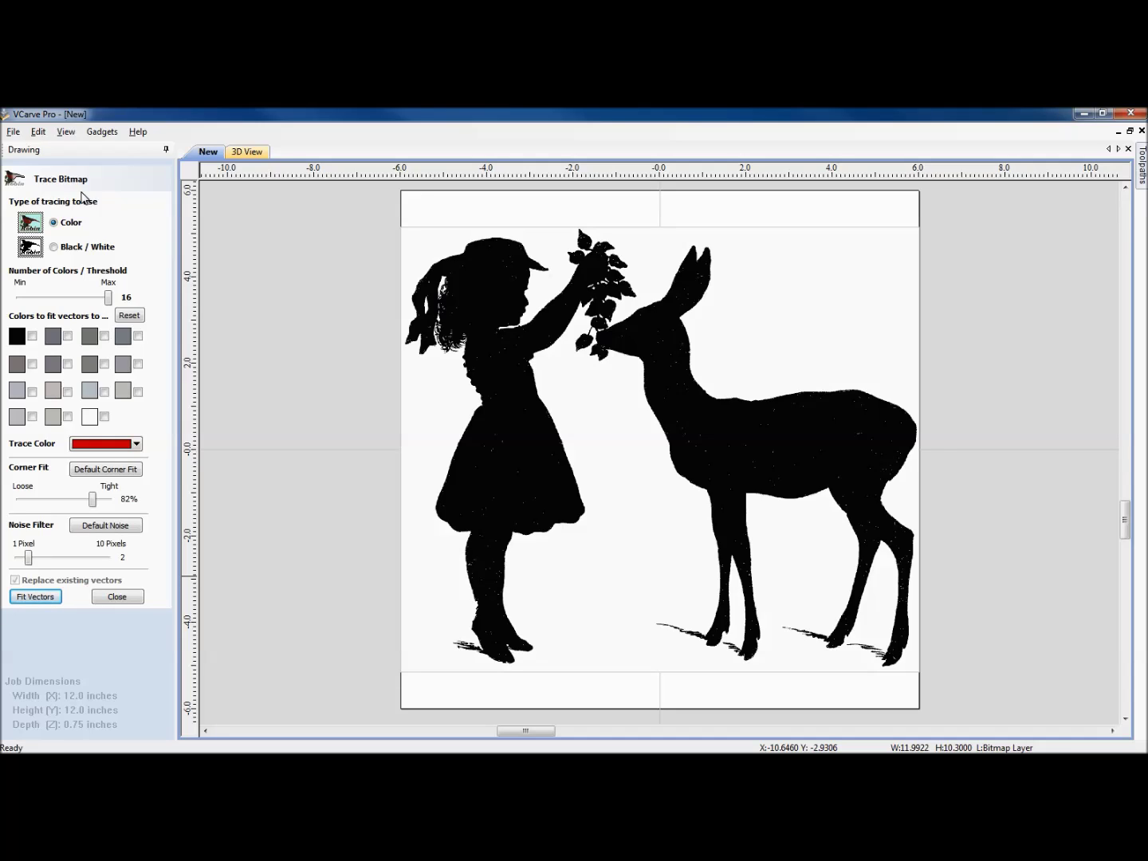
pyautogui.click(54, 247)
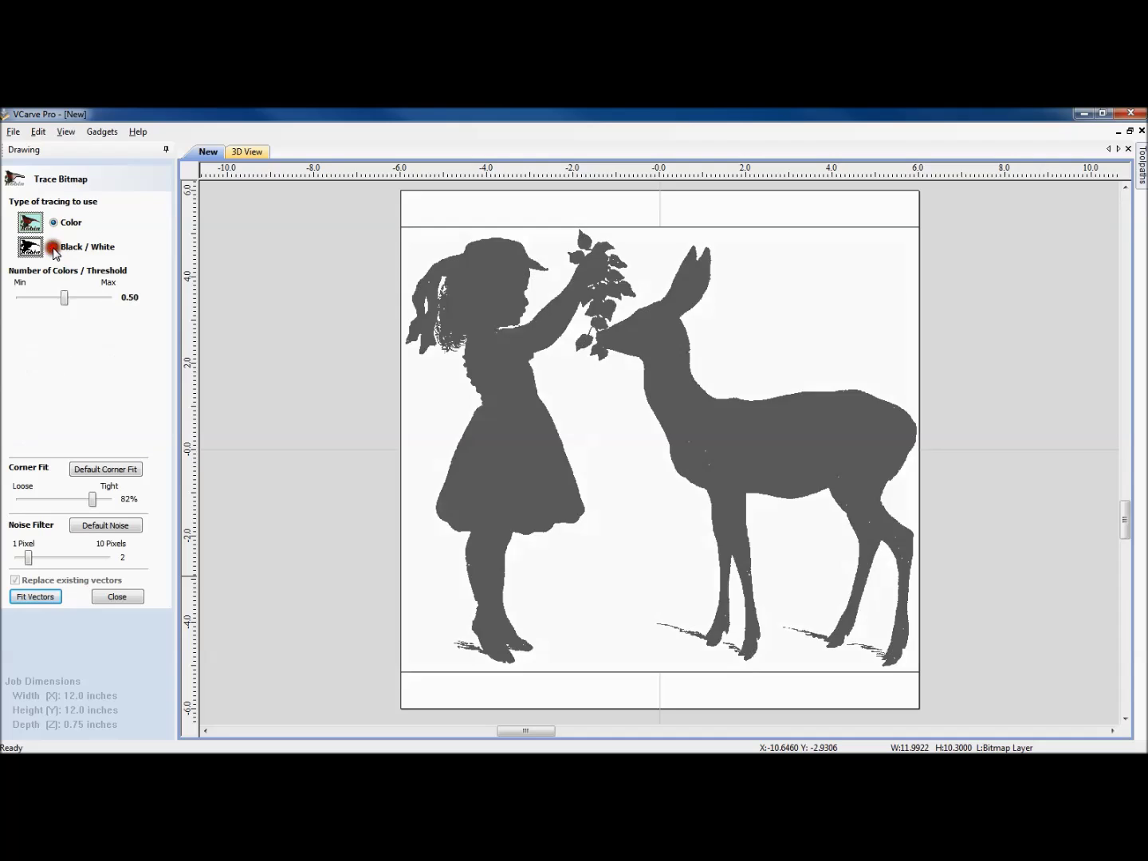
pyautogui.click(54, 259)
# Step: Set the bitmap trace threshold to 0.82
pyautogui.click(64, 297)
pyautogui.moveTo(64, 299)
pyautogui.mouseDown()
pyautogui.moveTo(18, 294)
pyautogui.moveTo(125, 299)
pyautogui.moveTo(63, 299)
pyautogui.mouseUp()
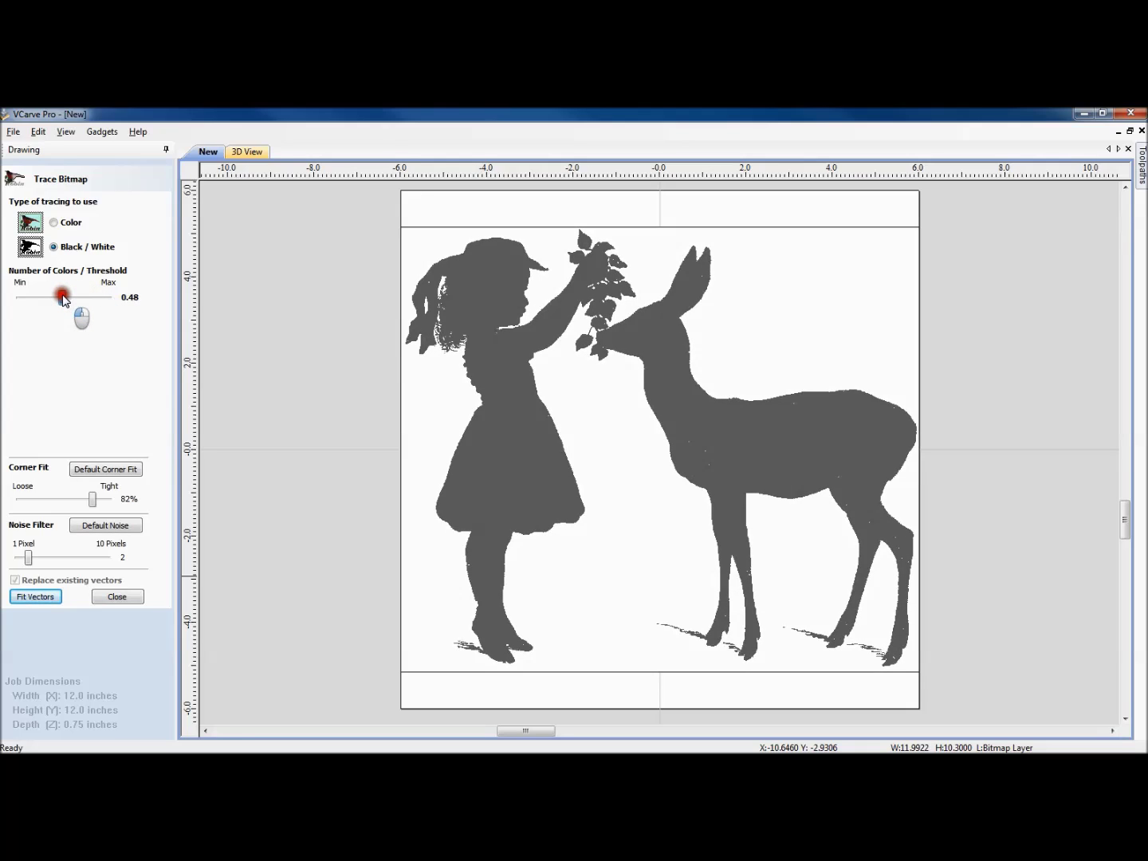
pyautogui.moveTo(64, 300)
pyautogui.mouseDown()
pyautogui.moveTo(32, 298)
pyautogui.moveTo(76, 300)
pyautogui.mouseUp()
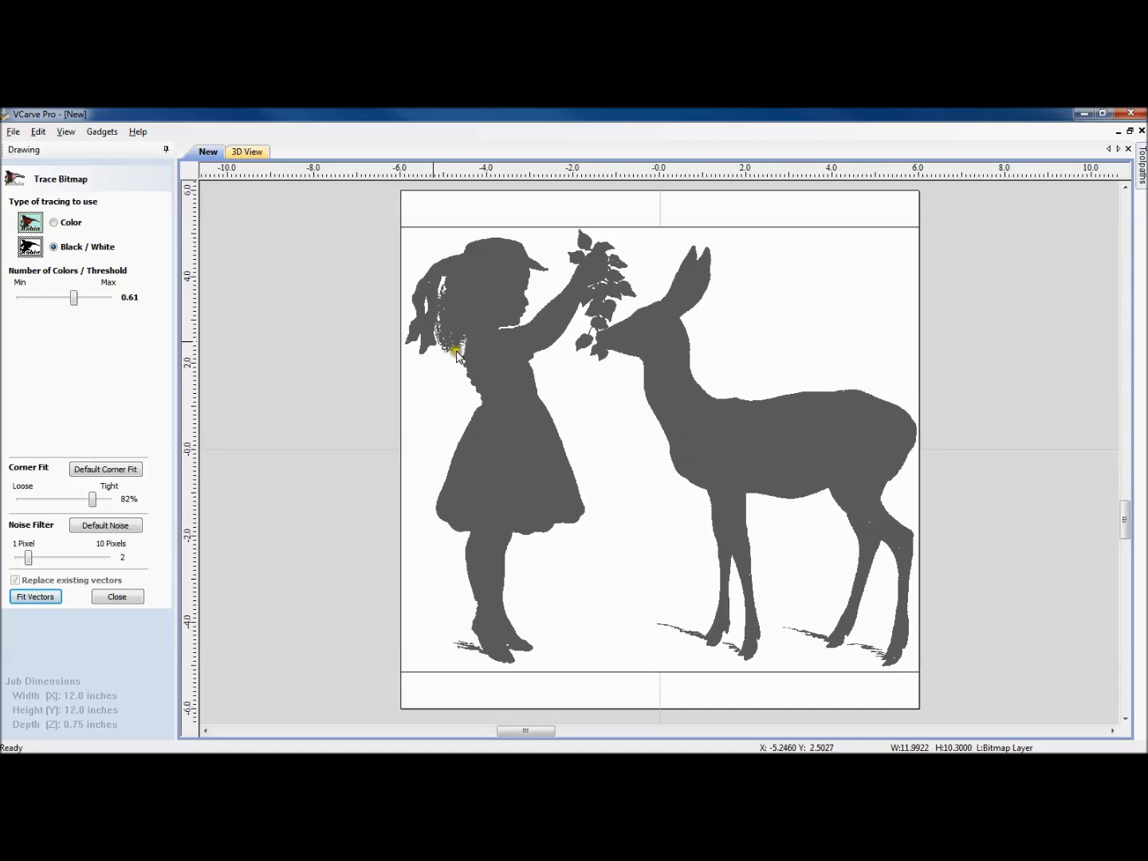
pyautogui.moveTo(73, 299); pyautogui.dragTo(88, 299)
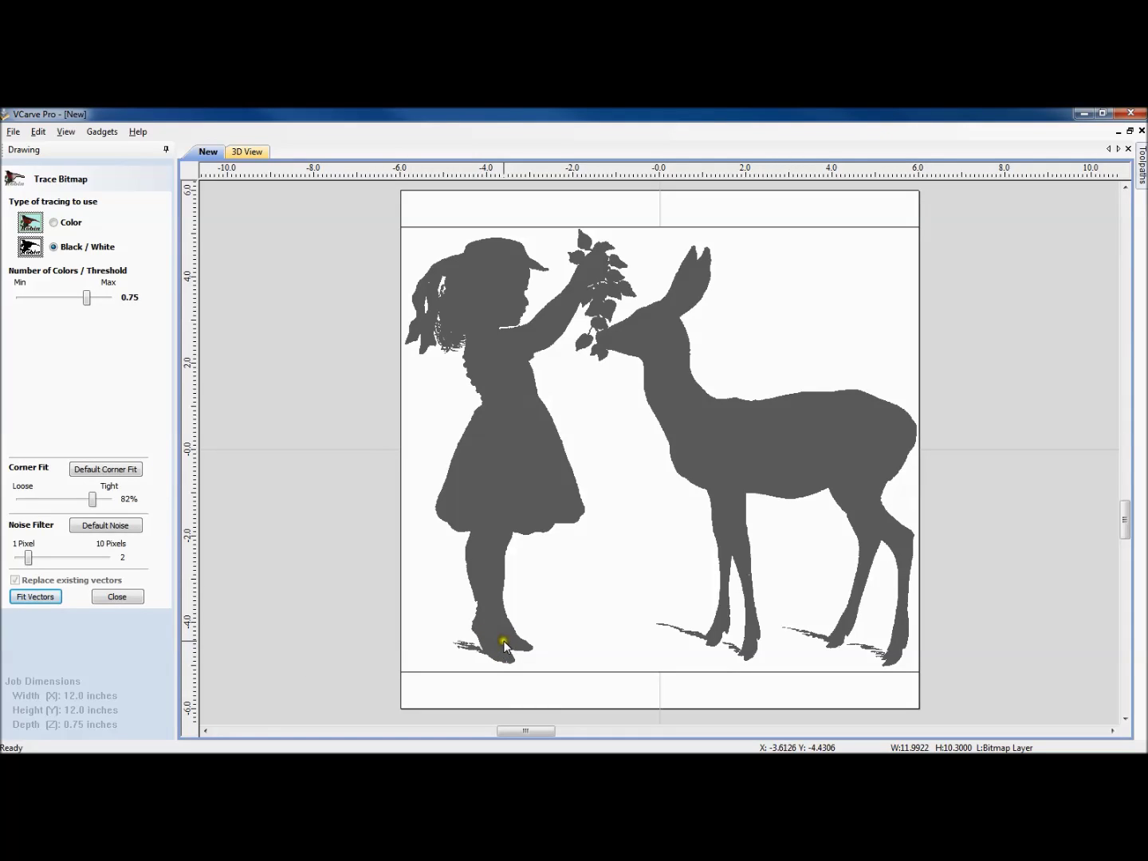
pyautogui.moveTo(88, 297); pyautogui.dragTo(92, 298)
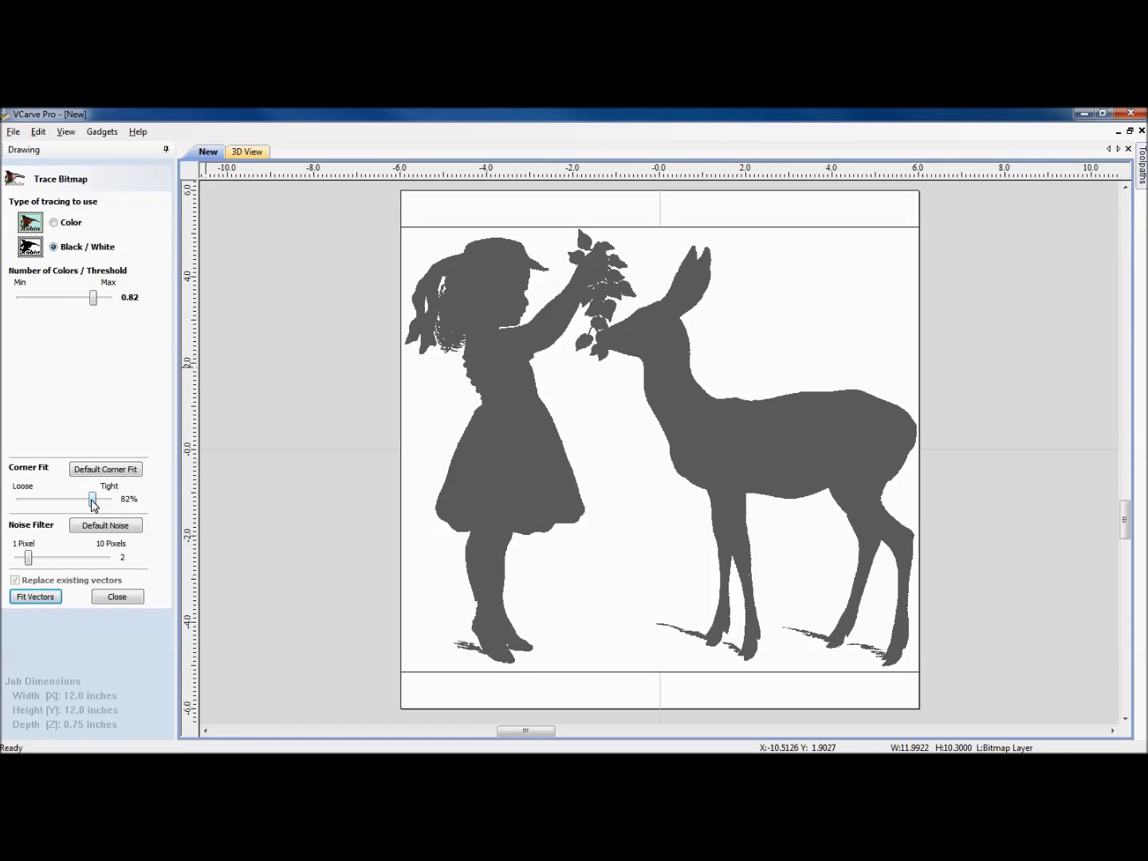
# Step: Fit vectors to the silhouette with a 0% corner fit and a noise filter of 10 pixels, and finish tracing
pyautogui.click(92, 501)
pyautogui.moveTo(65, 500); pyautogui.dragTo(109, 562)
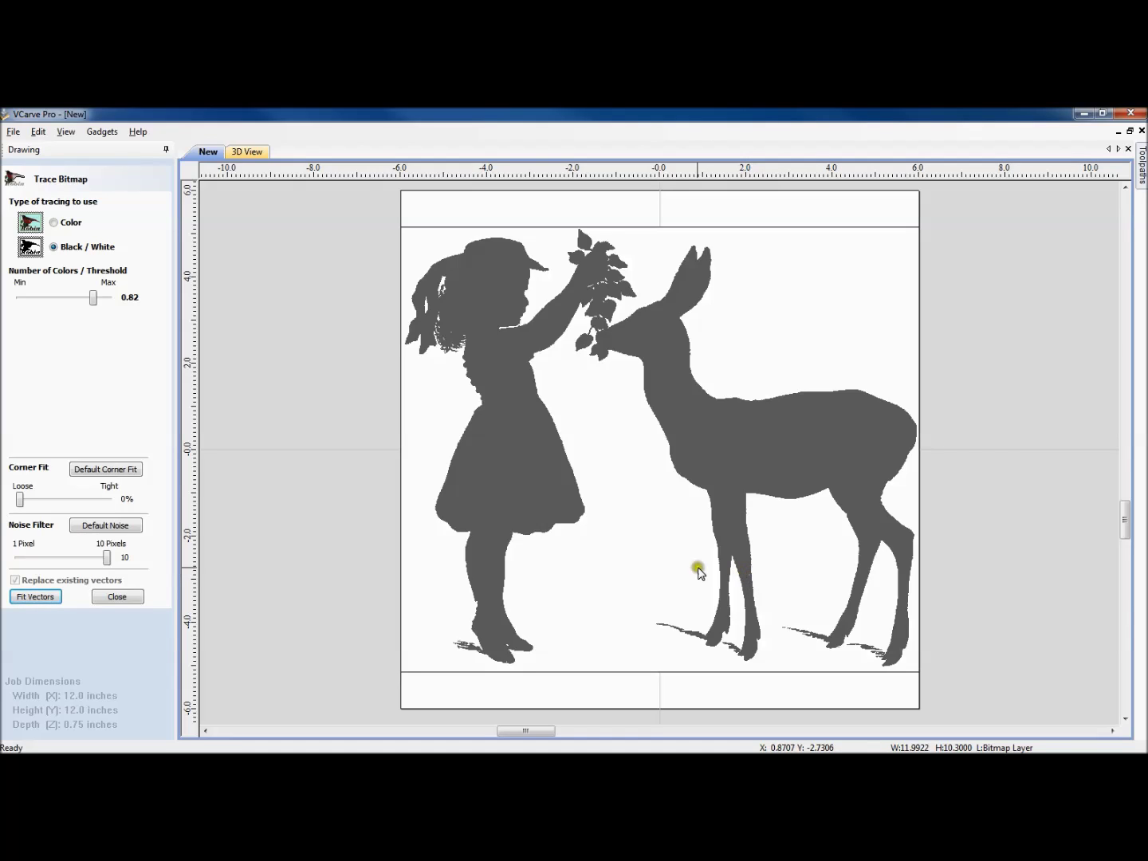
pyautogui.click(49, 602)
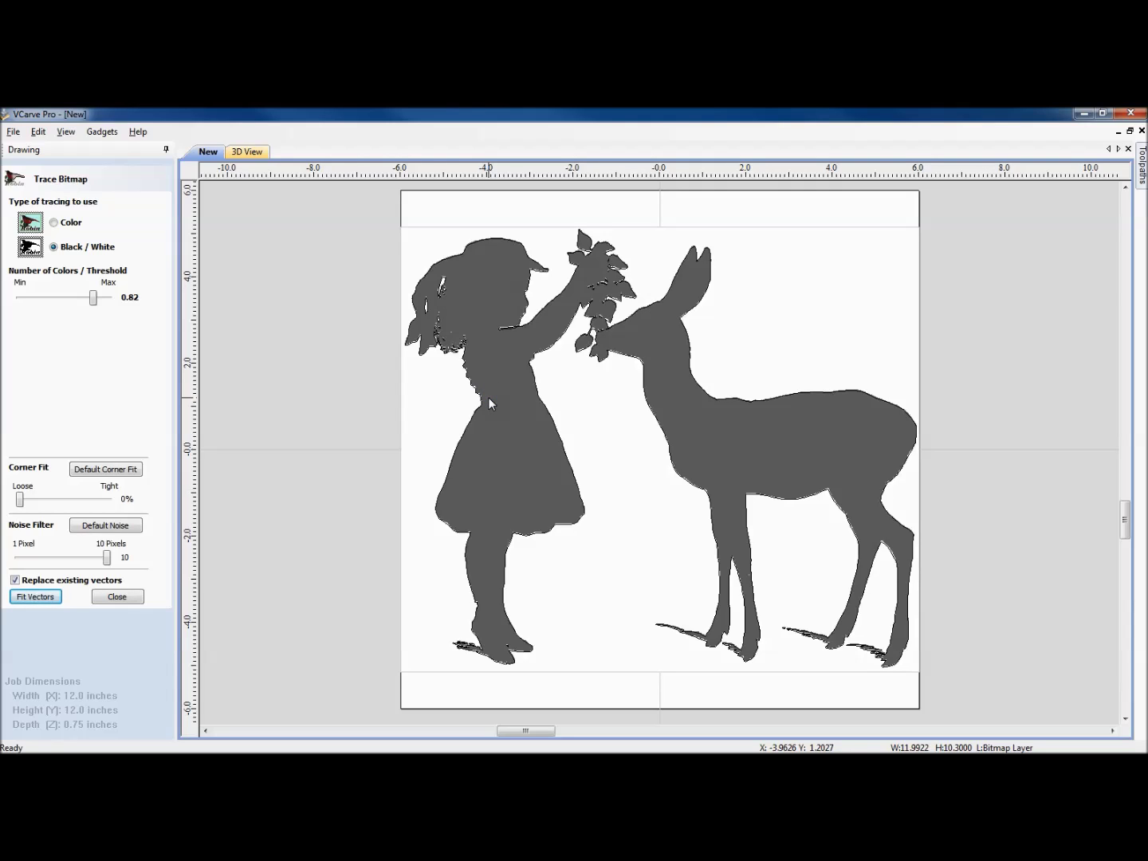
pyautogui.click(120, 596)
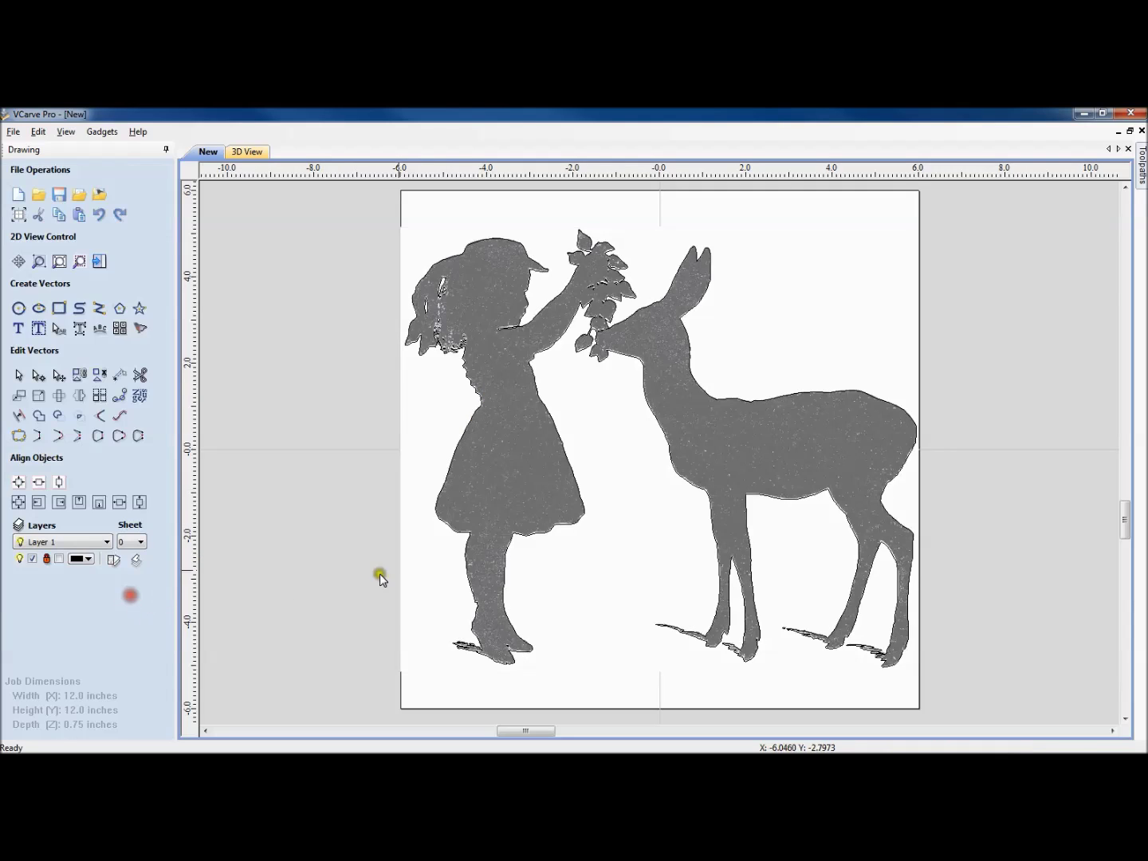
# Step: Move the bitmap off the job area, clear of the traced vectors
pyautogui.scroll(-1, 544, 420)
pyautogui.scroll(-1, 544, 420)
pyautogui.scroll(1, 544, 420)
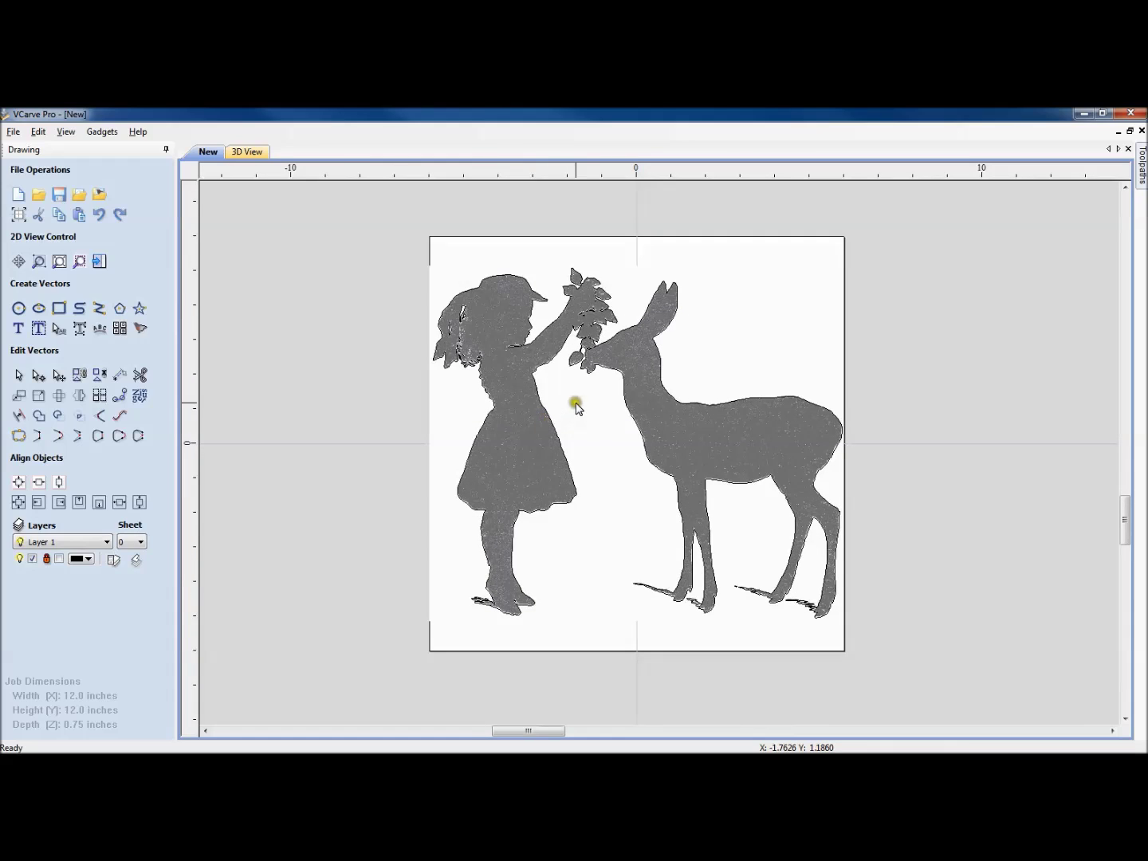
pyautogui.click(576, 404)
pyautogui.moveTo(576, 403); pyautogui.dragTo(1095, 329)
pyautogui.moveTo(711, 503); pyautogui.dragTo(604, 486, button='middle')
# Step: Delete the small stray vectors inside the leaves between the girl's hand and the deer's nose
pyautogui.scroll(1, 481, 293)
pyautogui.scroll(3, 481, 294)
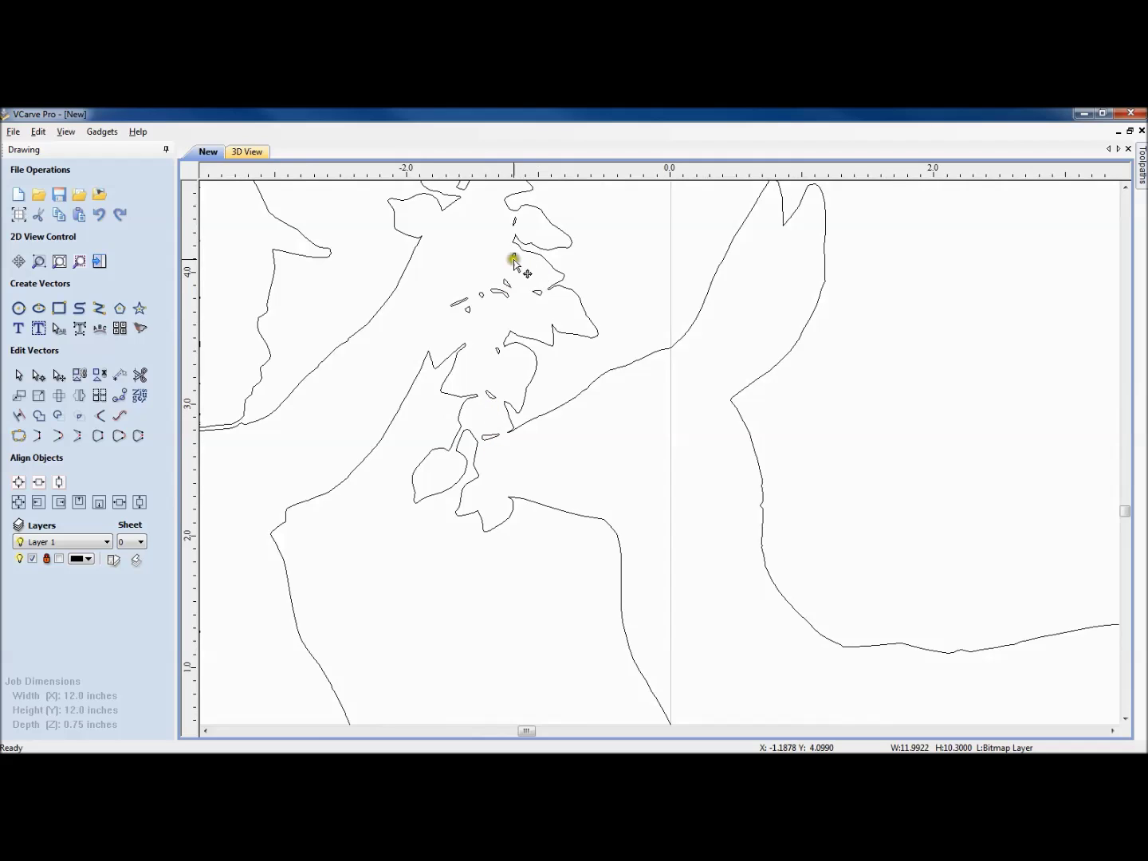
pyautogui.moveTo(382, 190); pyautogui.dragTo(597, 495)
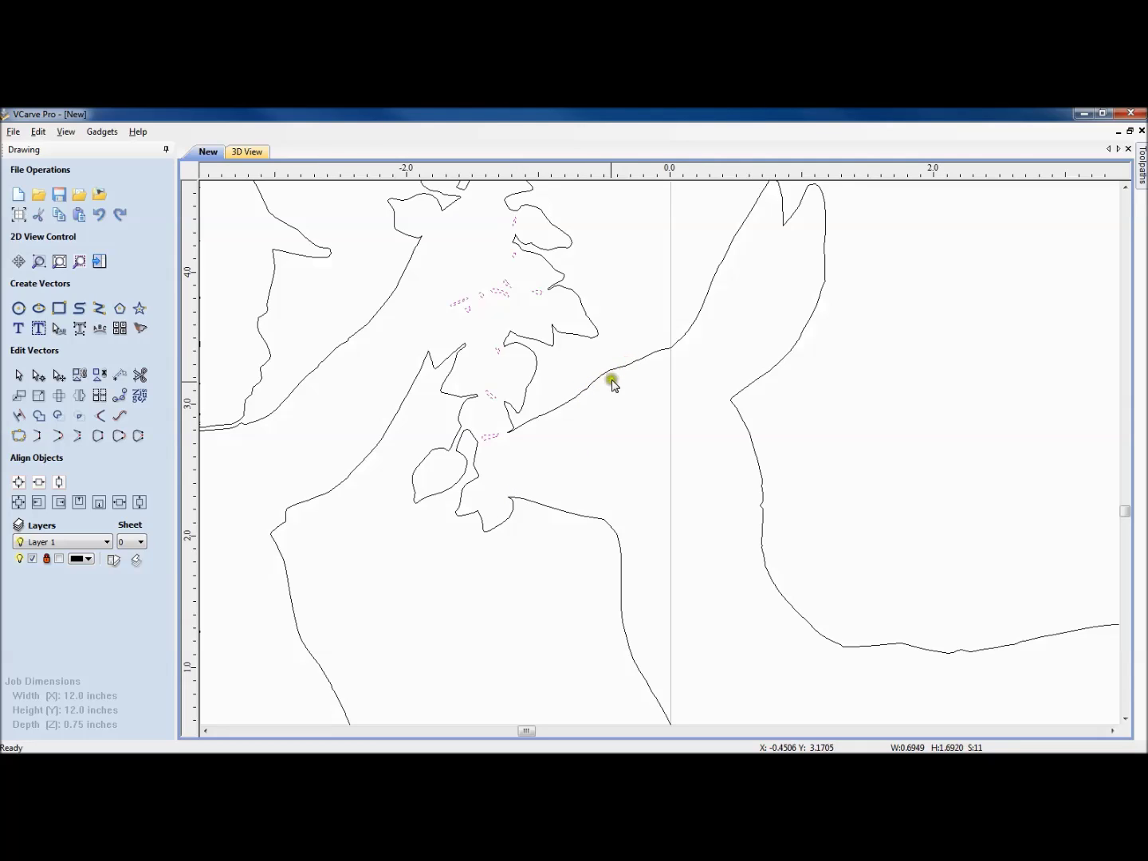
pyautogui.moveTo(648, 452); pyautogui.dragTo(397, 210)
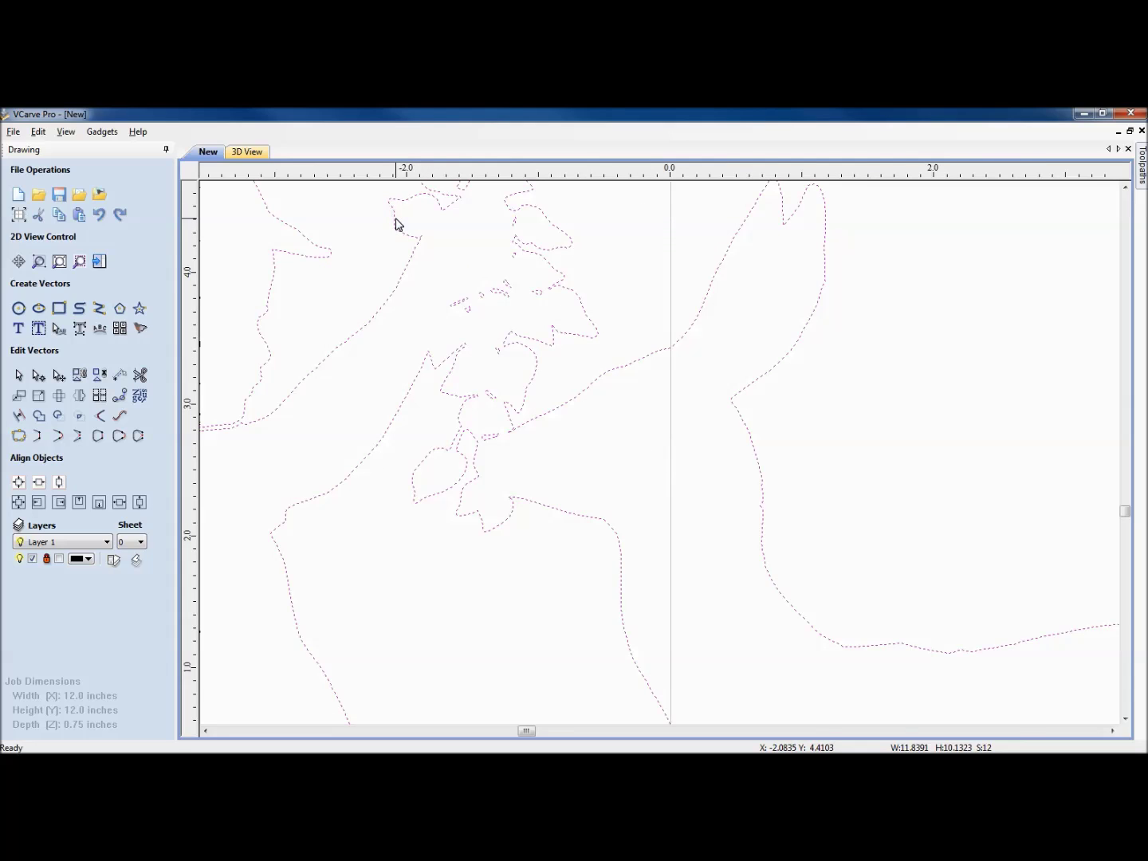
pyautogui.click(408, 226)
pyautogui.moveTo(367, 189); pyautogui.dragTo(596, 500)
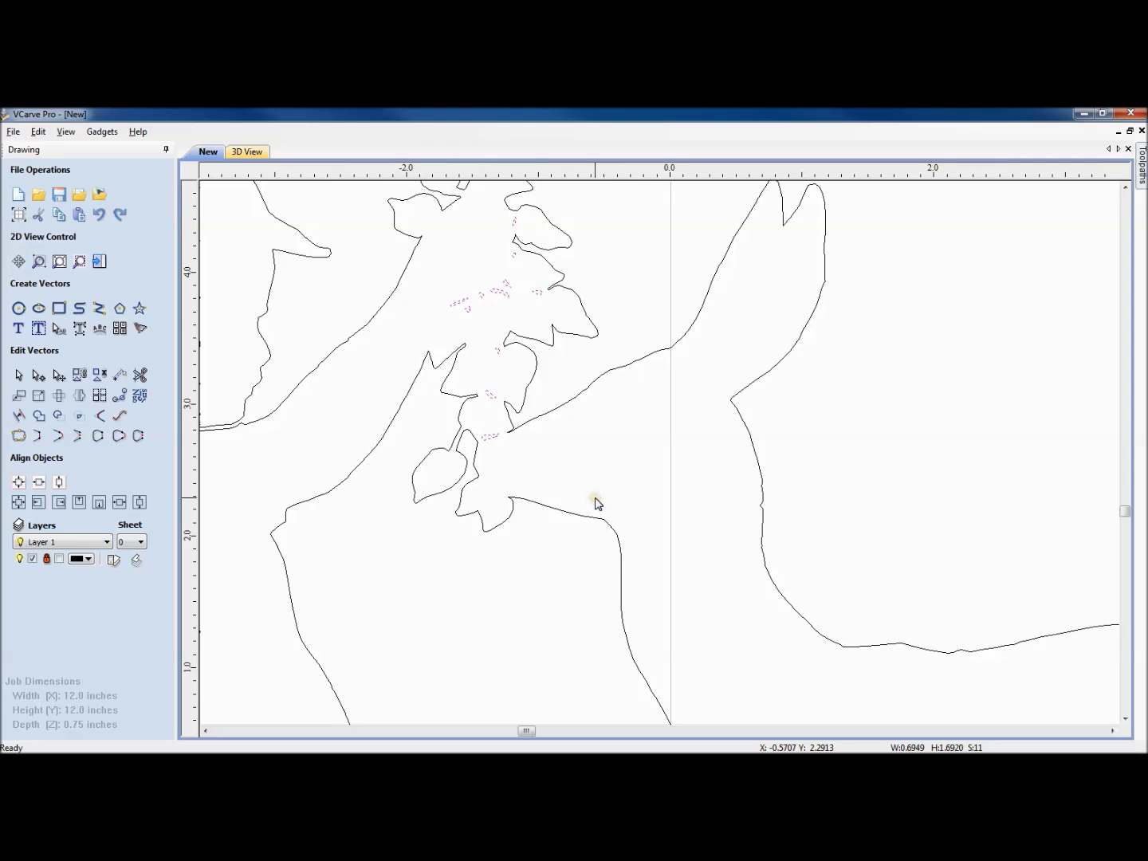
pyautogui.press('Delete')
# Step: Delete the small stray vectors in the girl's hair, keeping the main outline and the three larger openings
pyautogui.scroll(-4, 630, 495)
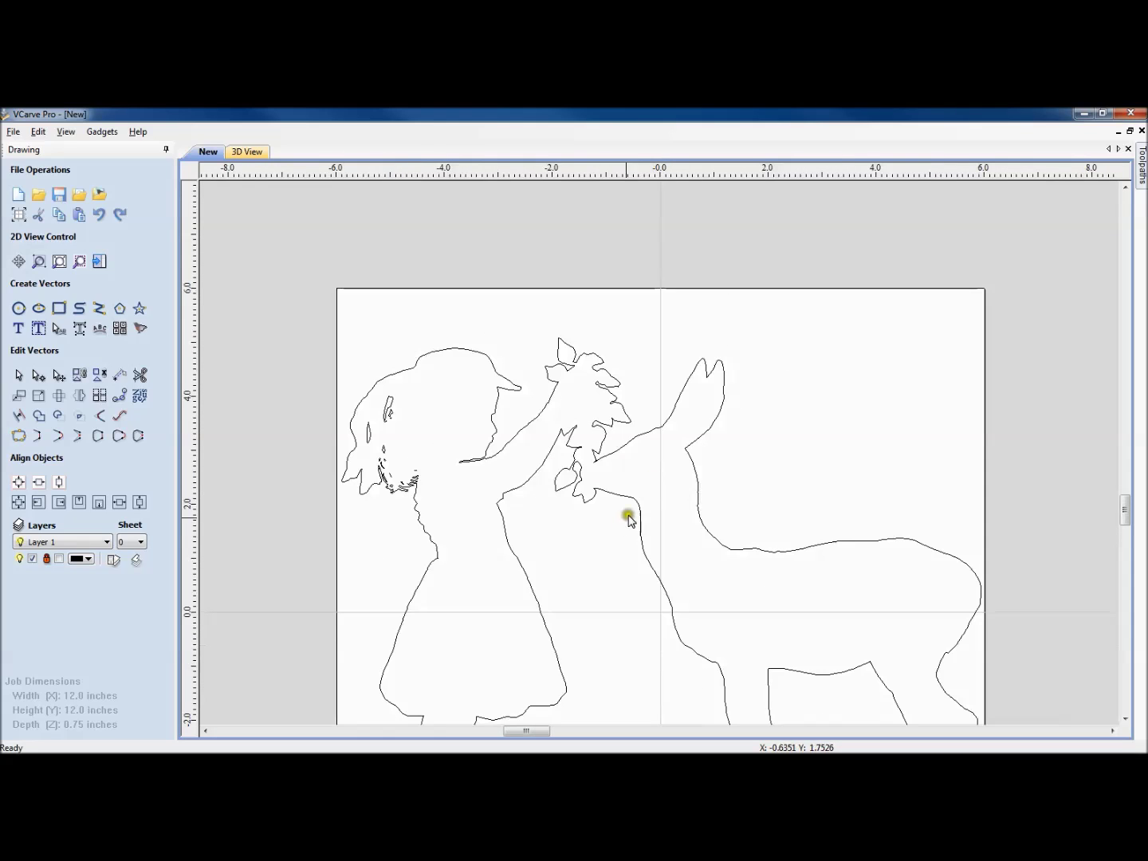
pyautogui.scroll(5, 362, 426)
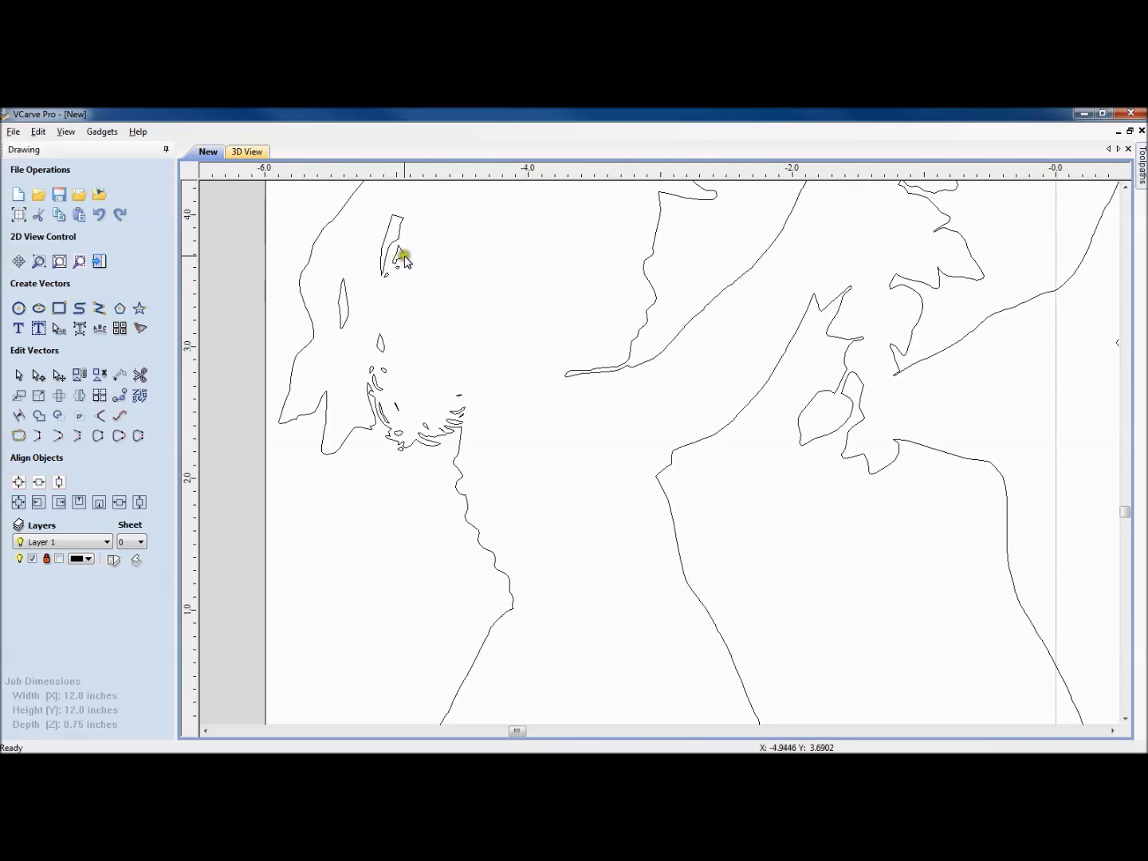
pyautogui.click(361, 237)
pyautogui.click(428, 296)
pyautogui.moveTo(332, 354)
pyautogui.mouseDown()
pyautogui.moveTo(436, 452)
pyautogui.moveTo(476, 469)
pyautogui.mouseUp()
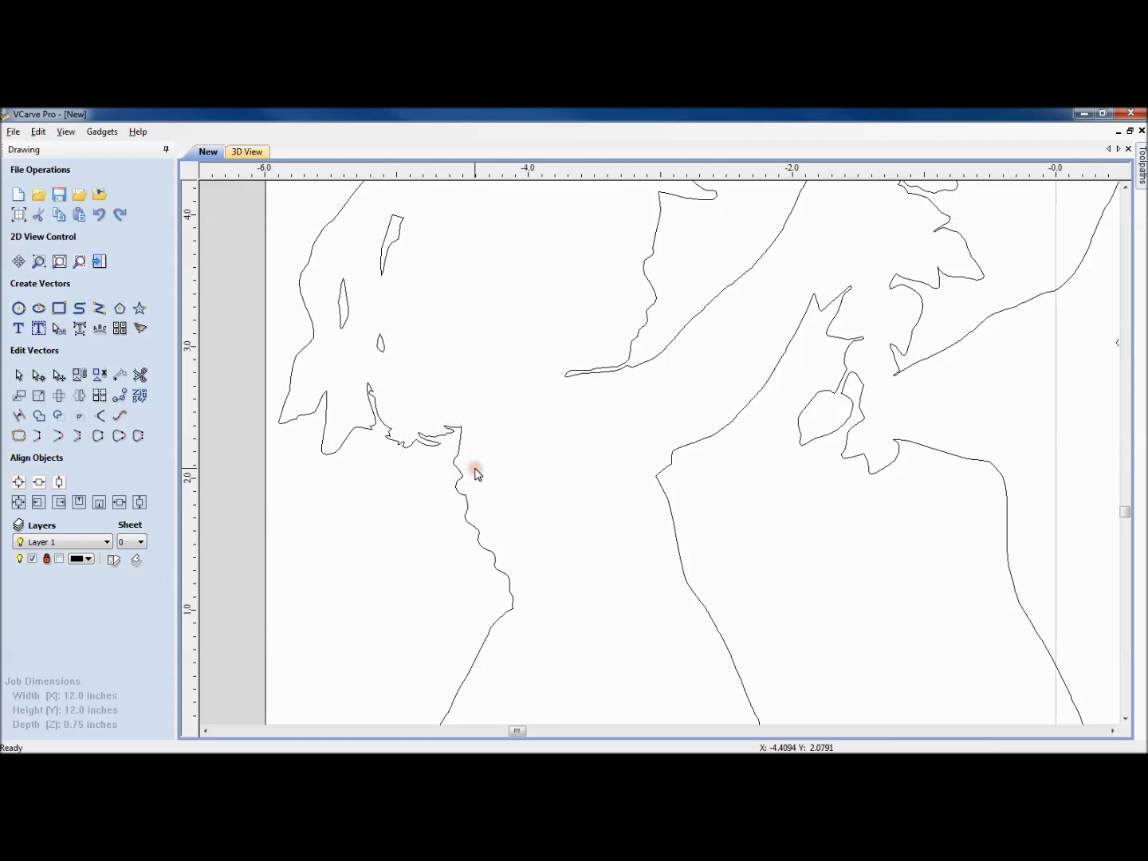
# Step: Delete the small stray vector inside the girl's foot
pyautogui.scroll(2, 470, 454)
pyautogui.scroll(-5, 471, 456)
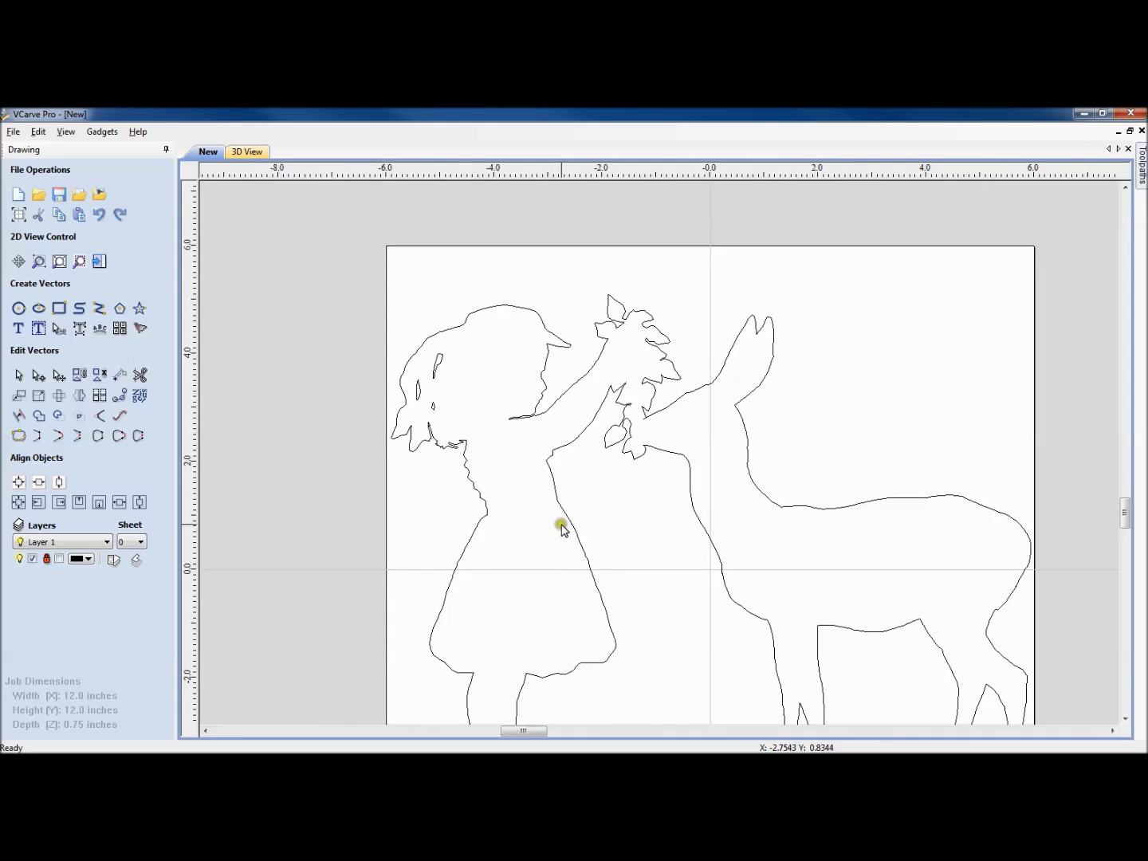
pyautogui.moveTo(562, 528)
pyautogui.mouseDown(button='middle')
pyautogui.moveTo(448, 364)
pyautogui.moveTo(405, 380)
pyautogui.mouseUp(button='middle')
pyautogui.scroll(-2, 526, 543)
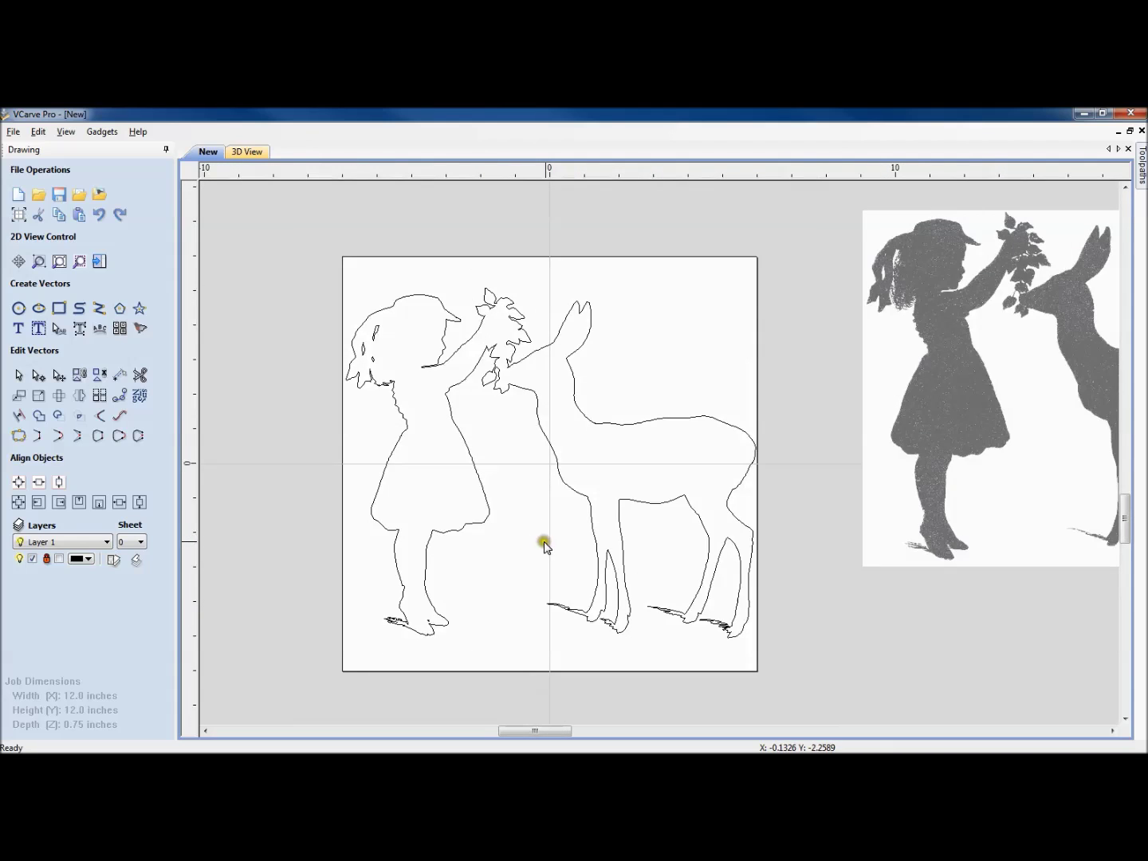
pyautogui.moveTo(543, 545); pyautogui.dragTo(469, 487, button='middle')
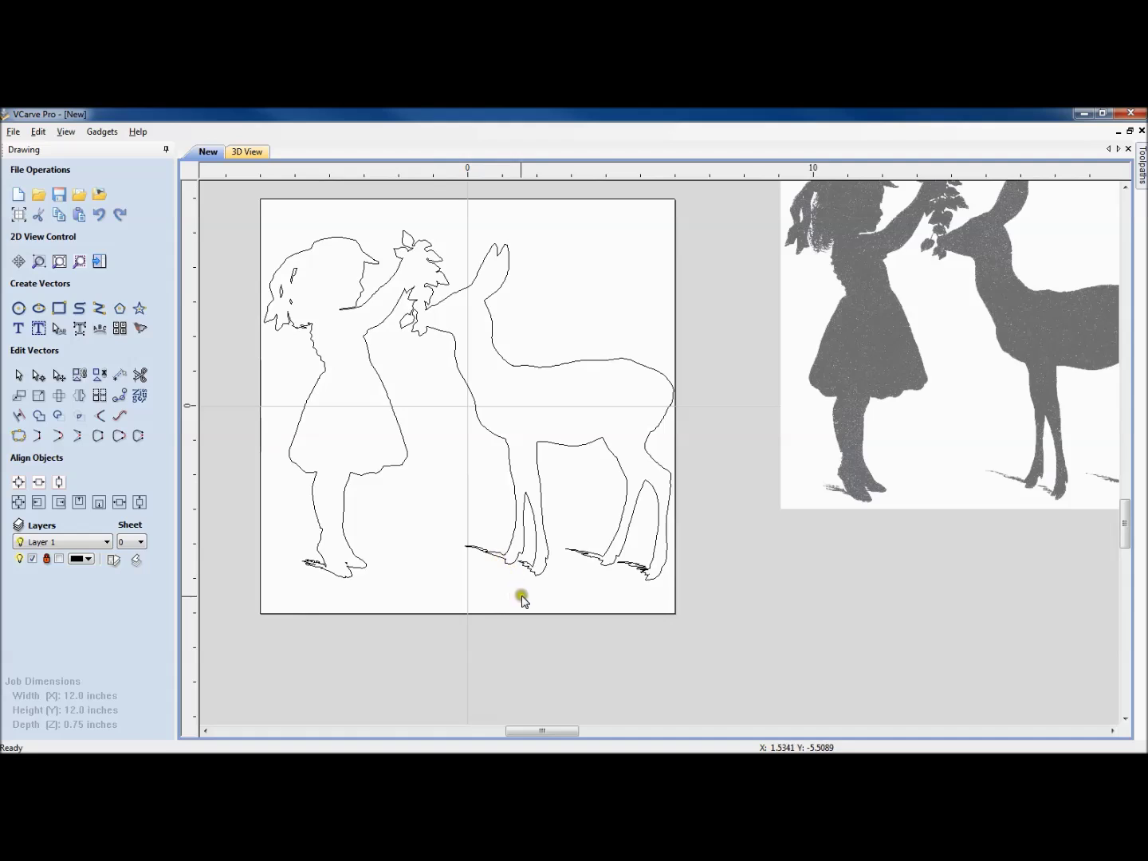
pyautogui.scroll(6, 323, 580)
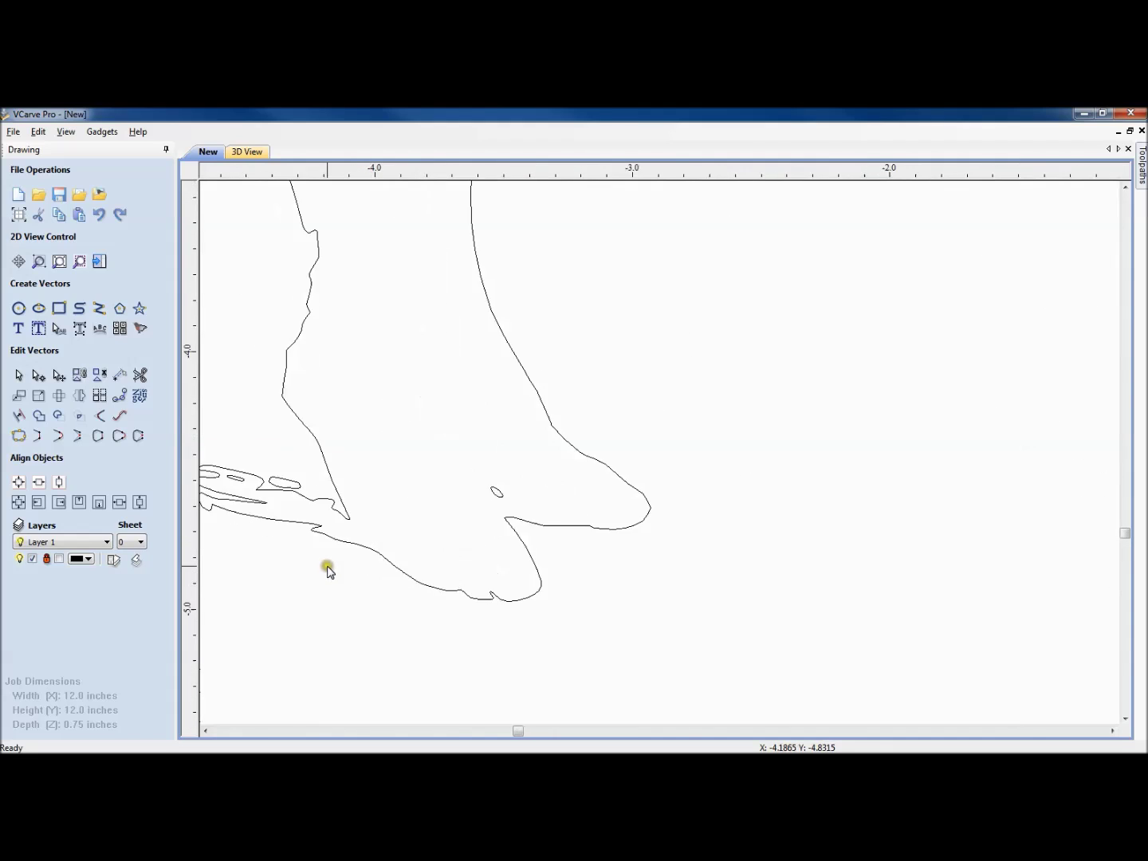
pyautogui.moveTo(498, 424); pyautogui.dragTo(616, 562)
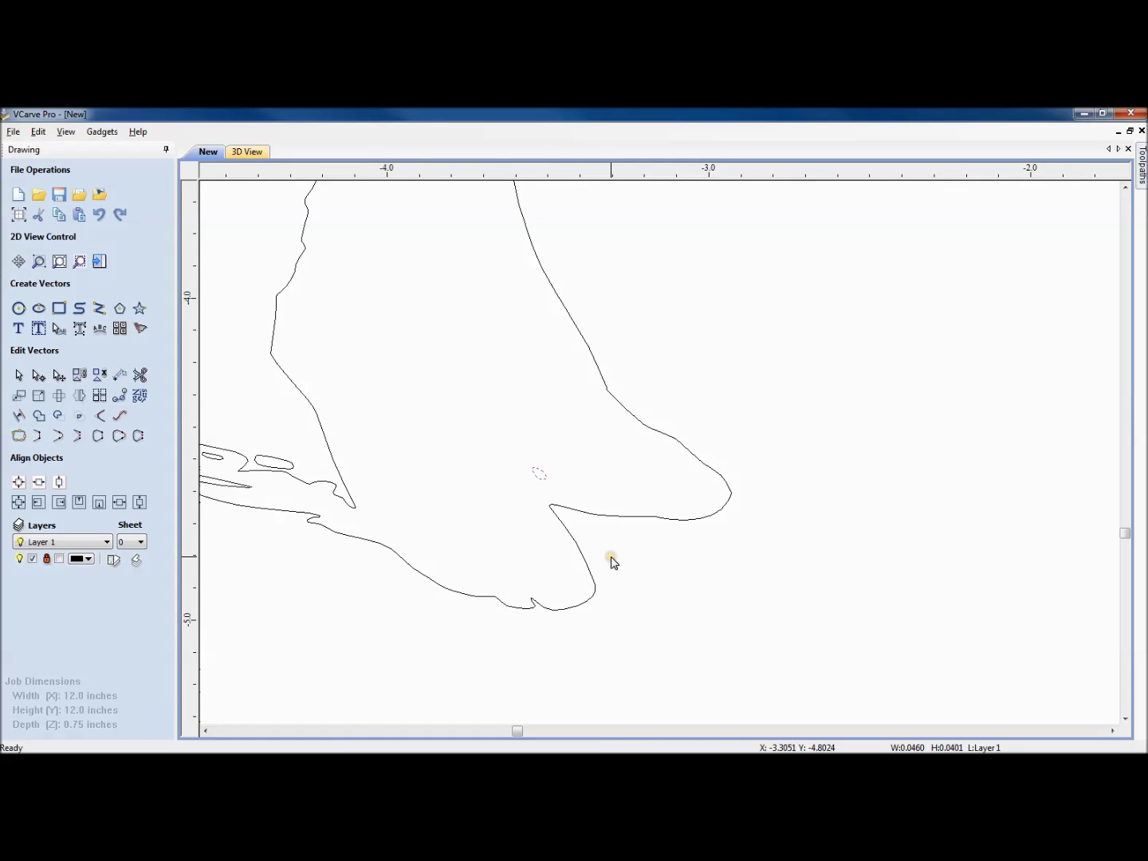
pyautogui.press('Delete')
# Step: Node-edit the silhouette outline, delete the spans linking the ground shadow to the girl's heel, and delete the detached shadow outline
pyautogui.rightClick(346, 507)
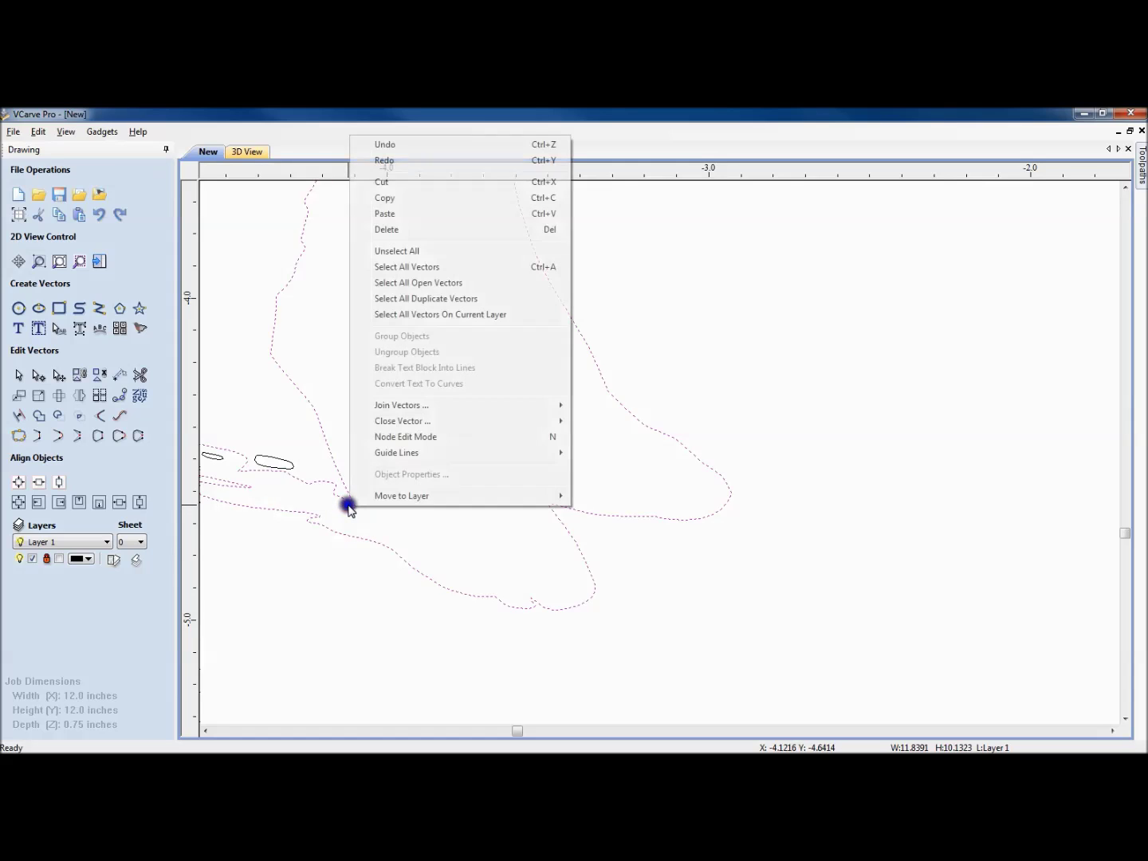
pyautogui.click(403, 437)
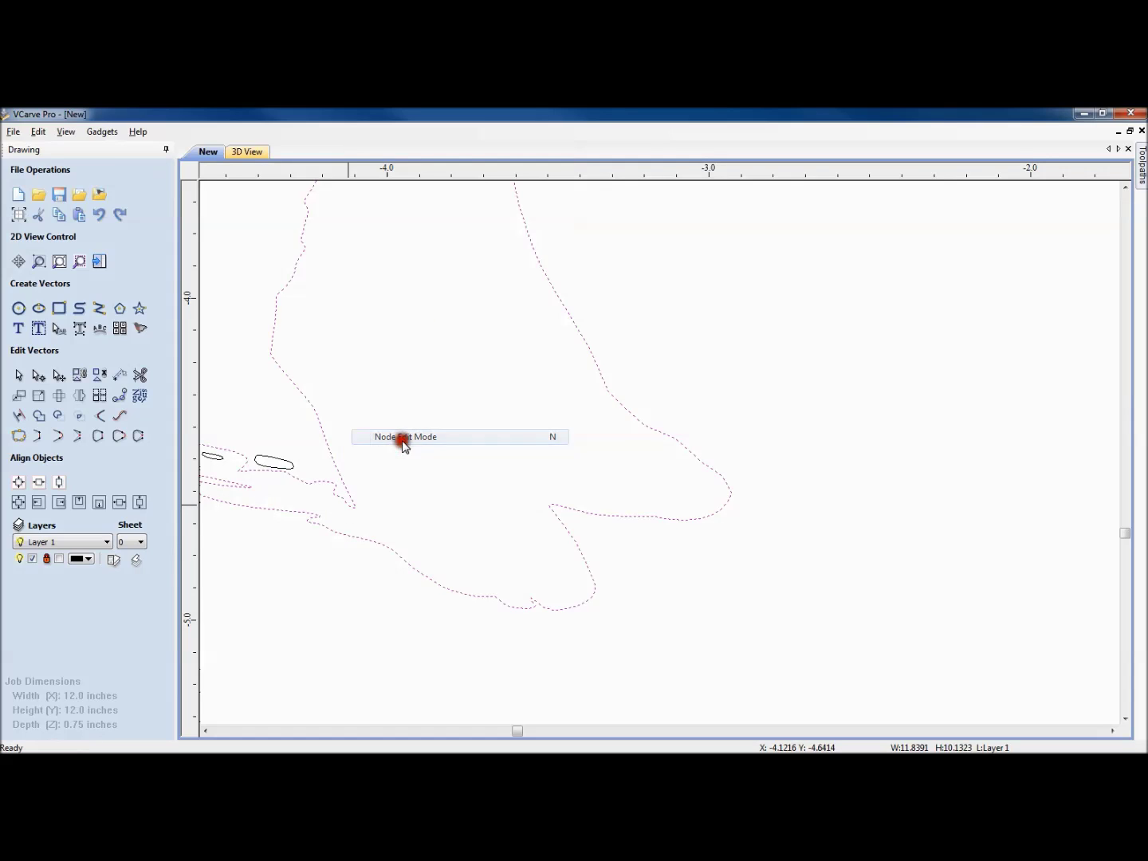
pyautogui.scroll(5, 349, 507)
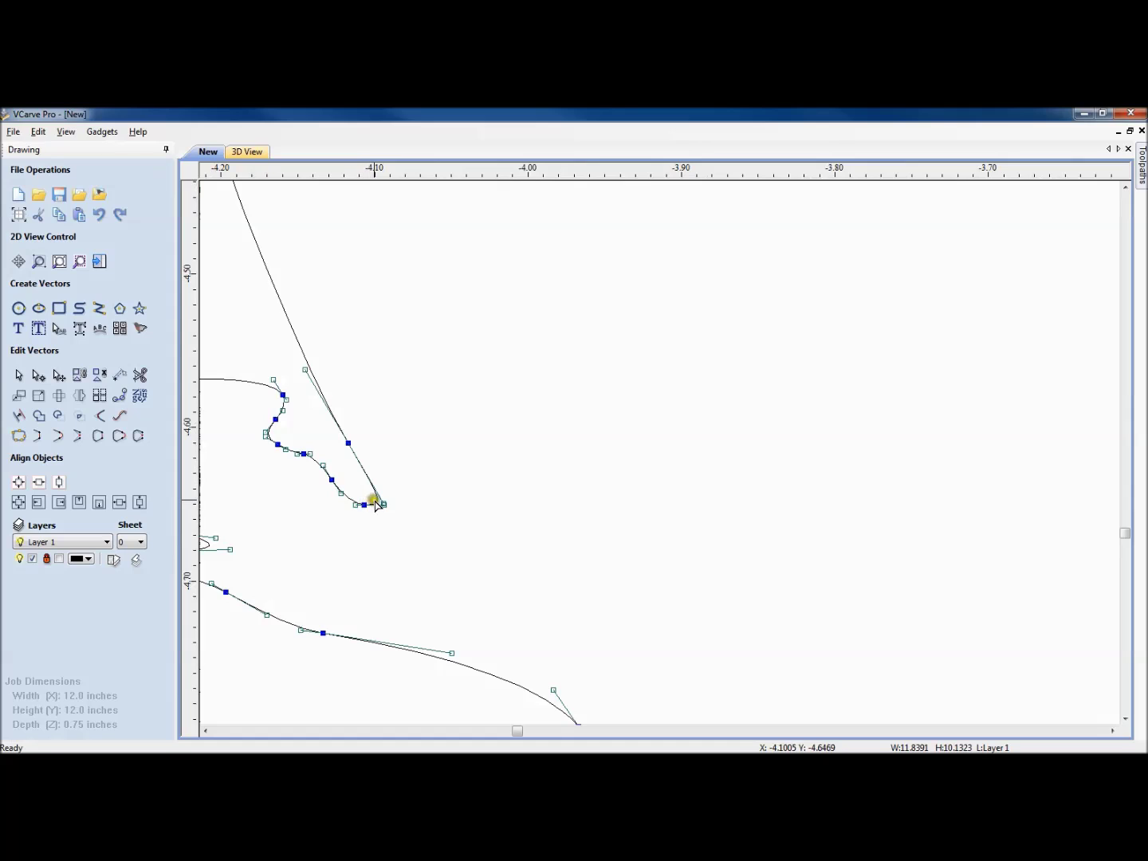
pyautogui.rightClick(376, 502)
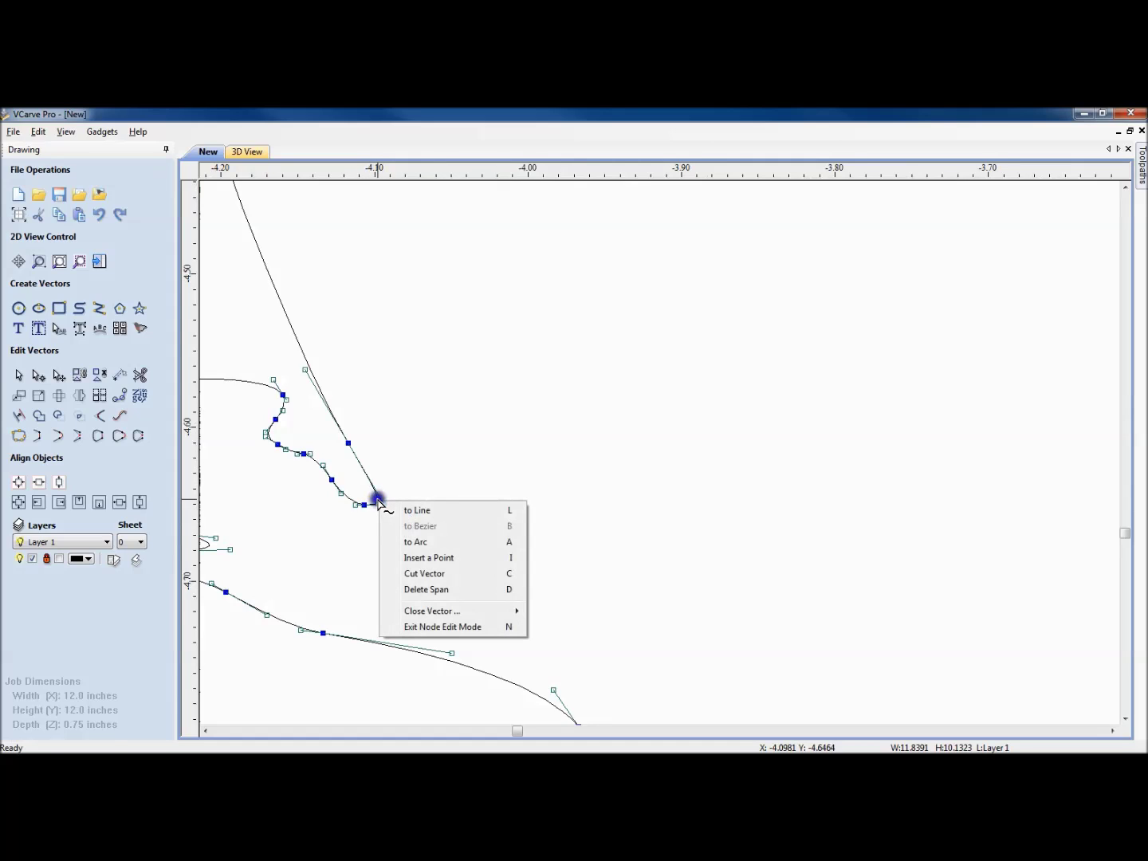
pyautogui.click(430, 588)
pyautogui.scroll(-1, 438, 550)
pyautogui.rightClick(490, 636)
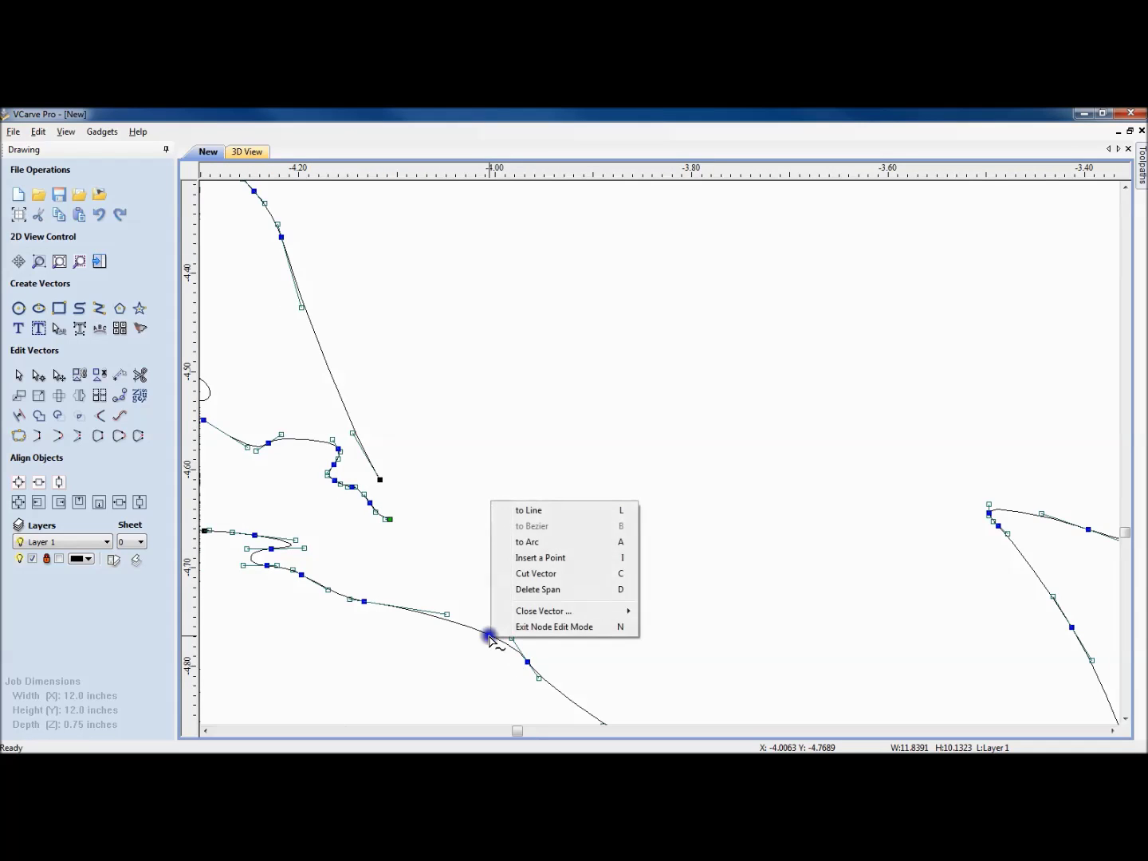
pyautogui.click(526, 590)
pyautogui.scroll(-3, 530, 592)
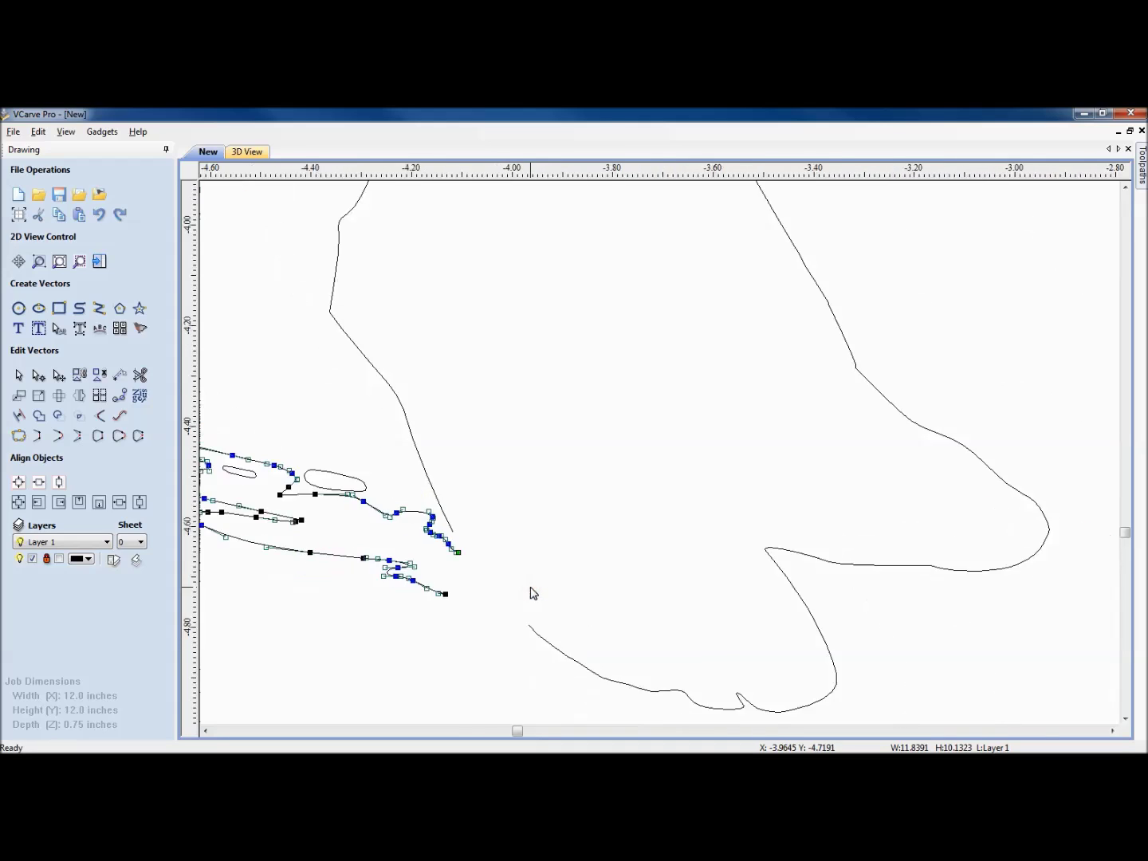
pyautogui.press('Delete')
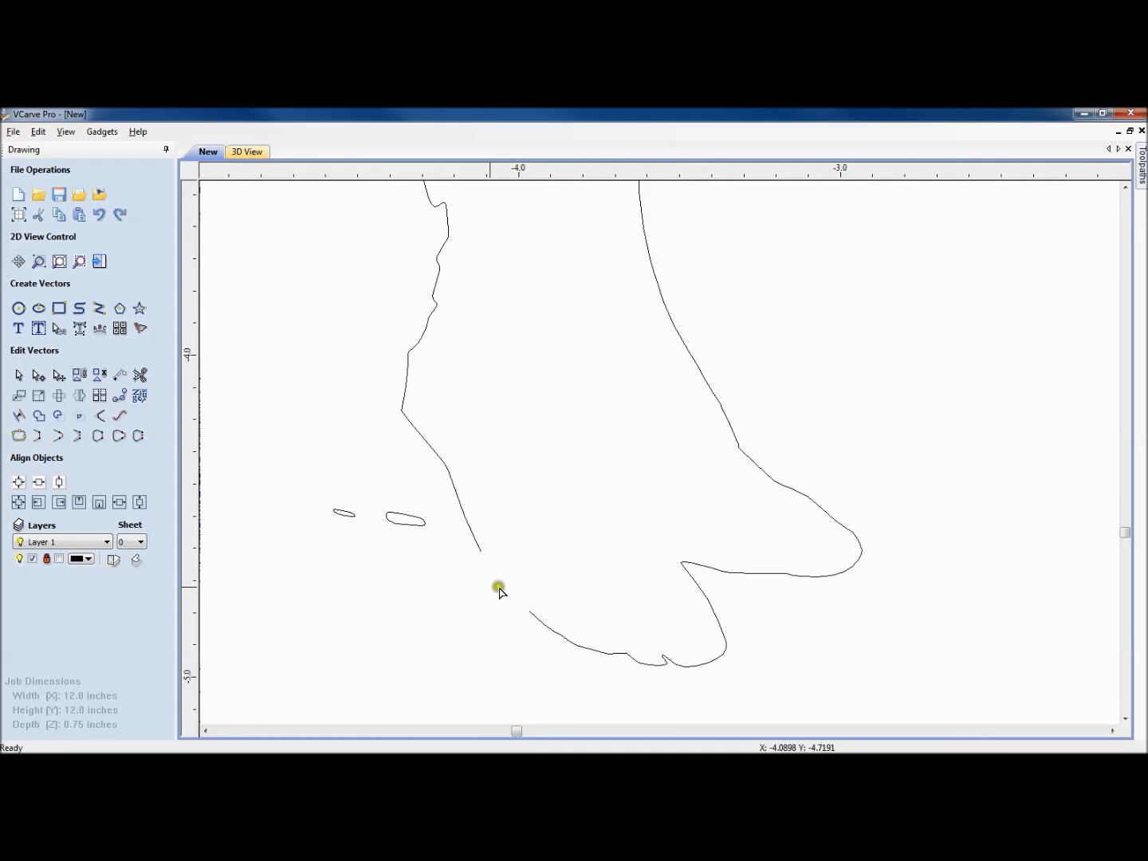
# Step: Delete the two small leftover shadow vectors beside the girl's heel
pyautogui.click(434, 544)
pyautogui.click(410, 522)
pyautogui.press('Delete')
pyautogui.click(348, 514)
pyautogui.press('Delete')
# Step: Close the open silhouette outline at the girl's heel with a smooth curve
pyautogui.rightClick(472, 532)
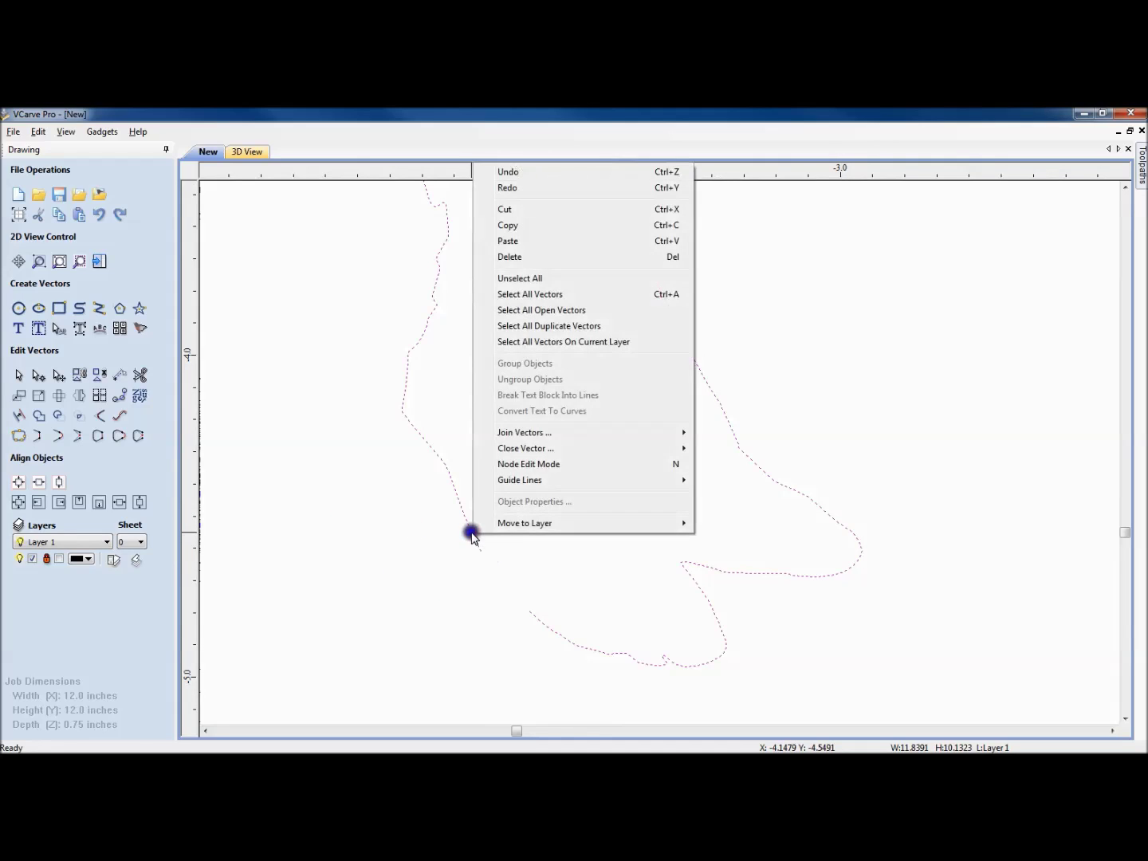
pyautogui.moveTo(525, 437)
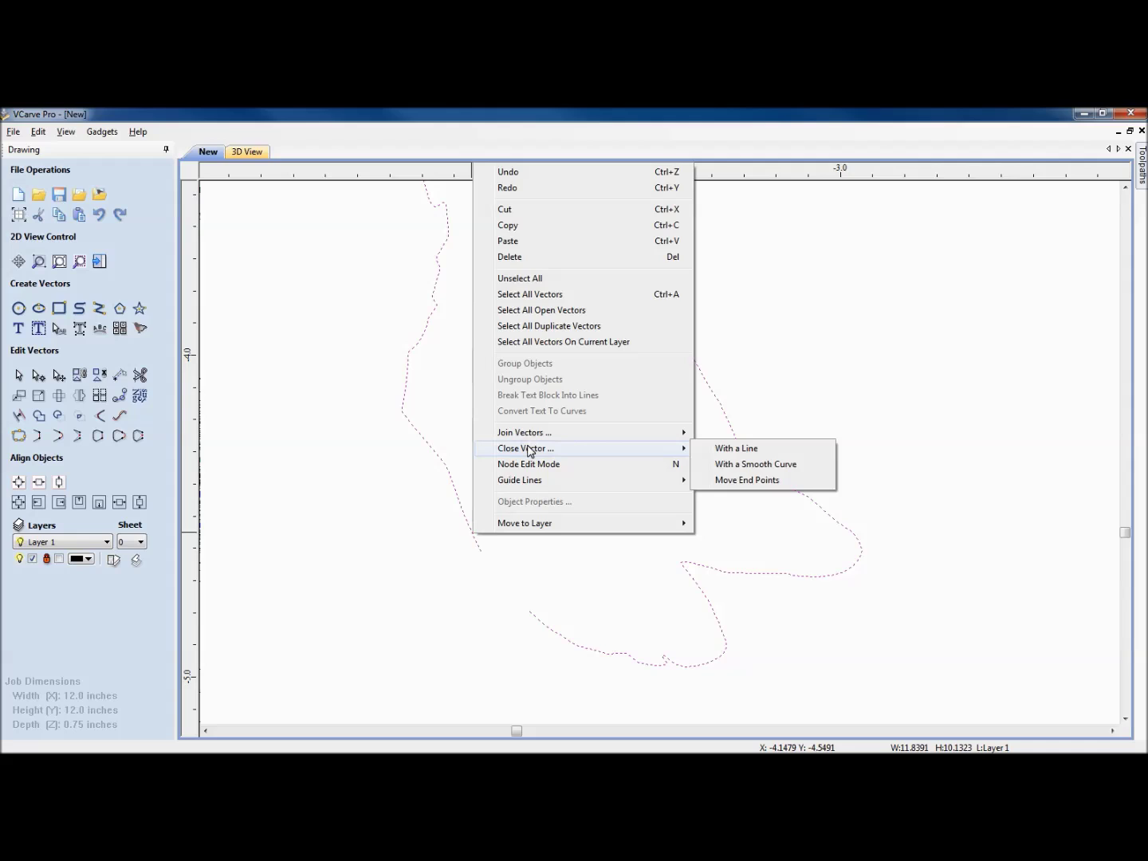
pyautogui.click(731, 467)
pyautogui.scroll(2, 561, 604)
pyautogui.scroll(-3, 563, 606)
pyautogui.scroll(-4, 563, 606)
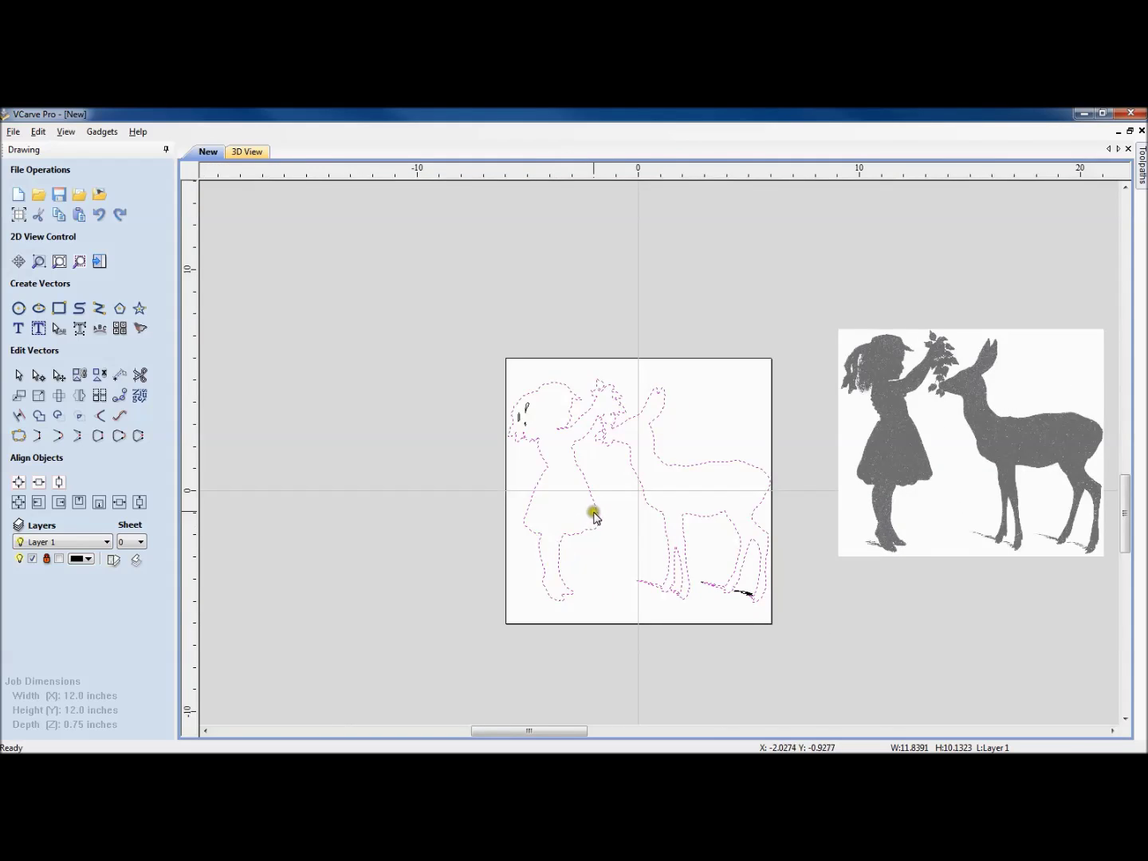
pyautogui.click(444, 548)
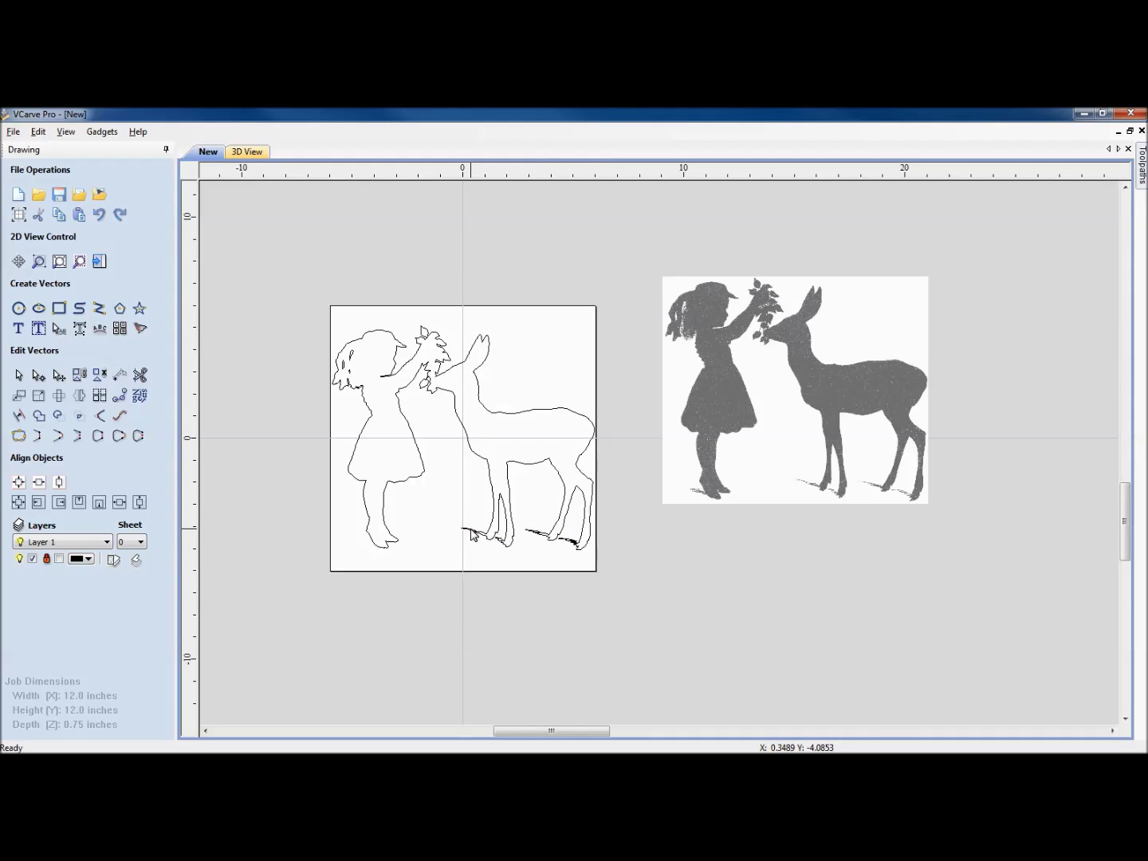
# Step: Calculate a V-Carve toolpath for all silhouette vectors, using the 60-degree 0.25" V-bit and a 0.2-inch flat depth
pyautogui.moveTo(320, 287); pyautogui.dragTo(602, 578)
pyautogui.scroll(4, 430, 533)
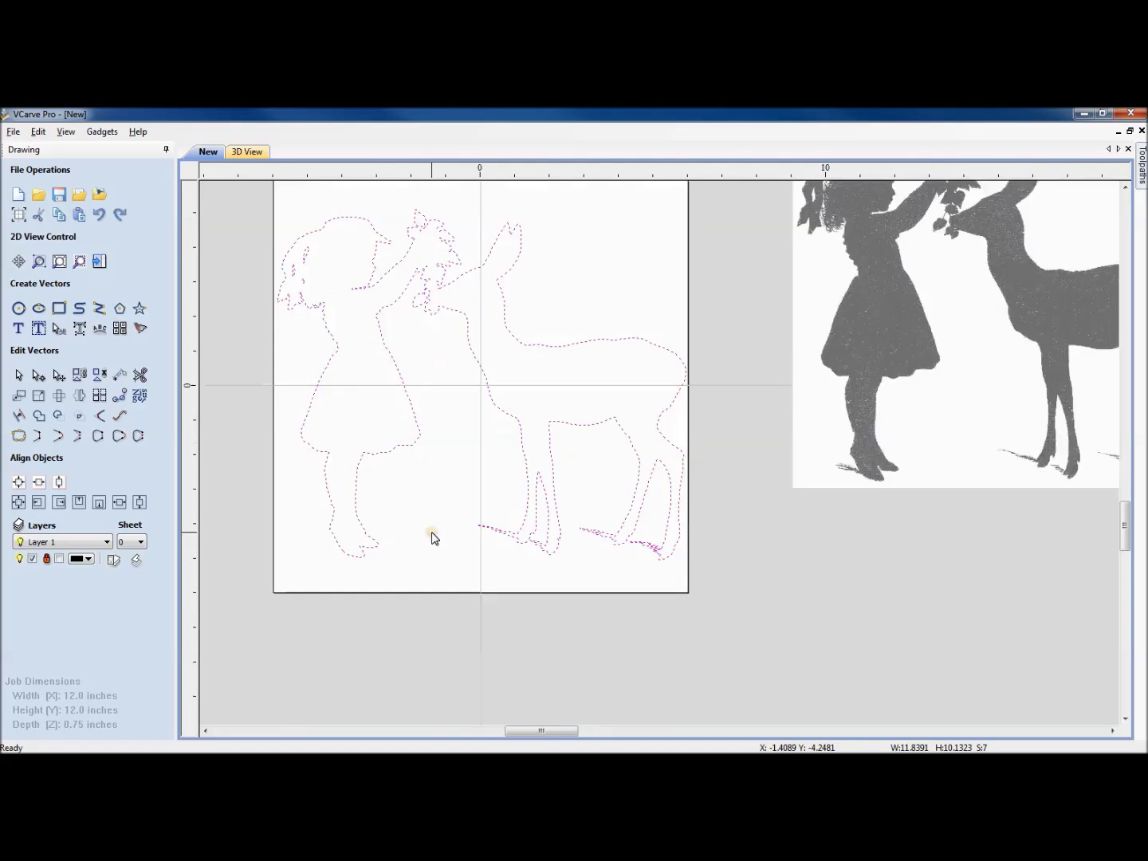
pyautogui.moveTo(506, 619); pyautogui.dragTo(523, 541, button='middle')
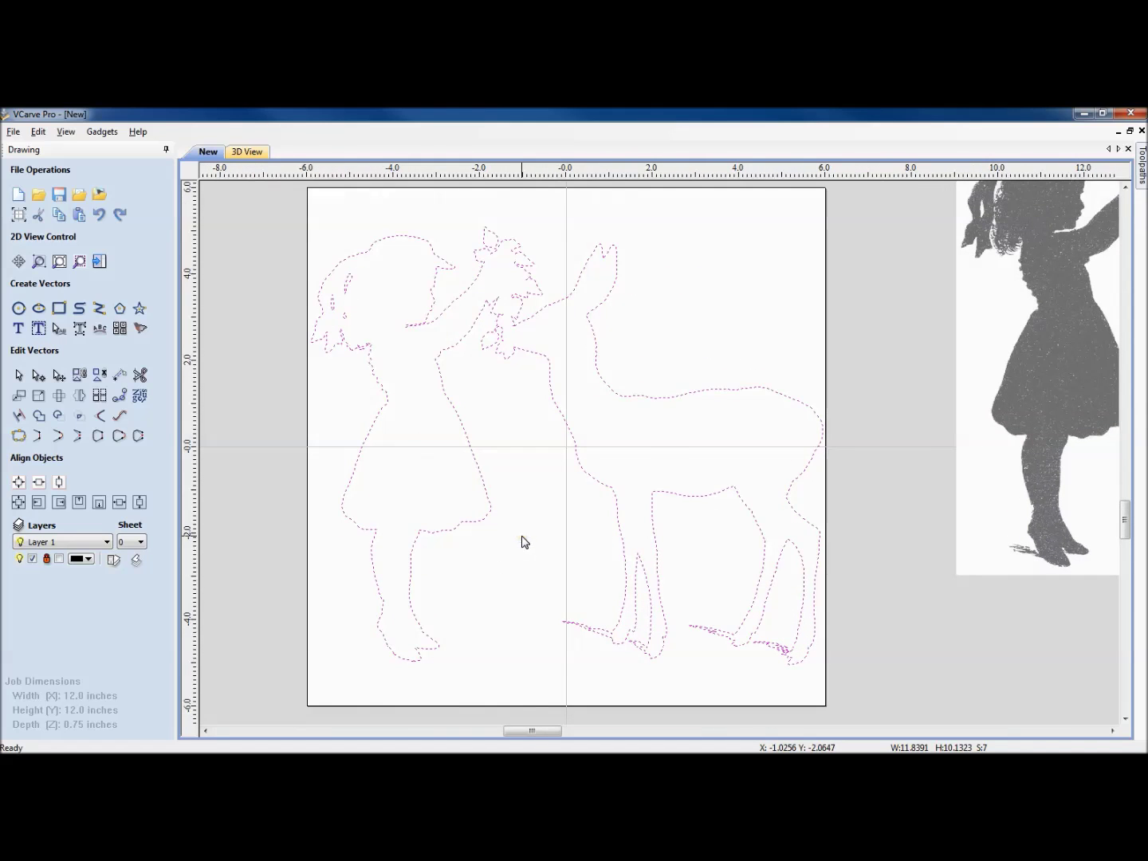
pyautogui.click(1142, 165)
pyautogui.click(1002, 388)
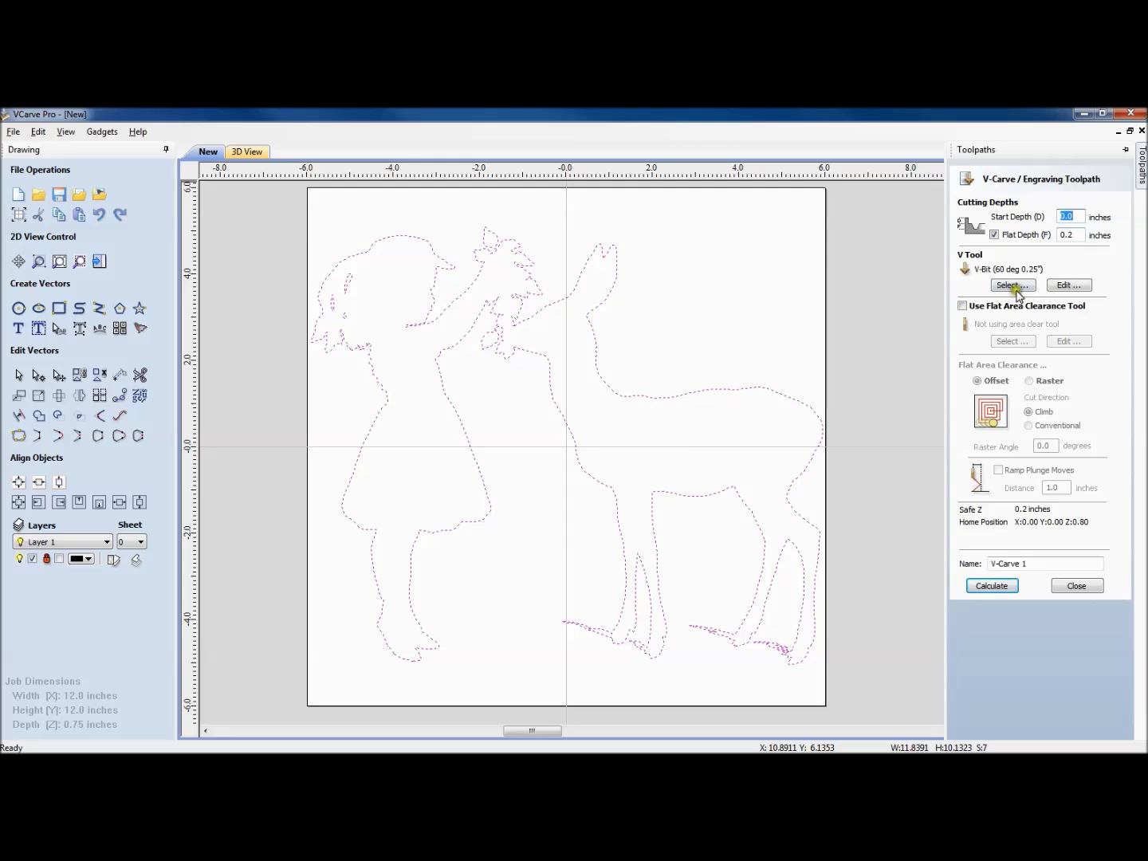
pyautogui.click(993, 586)
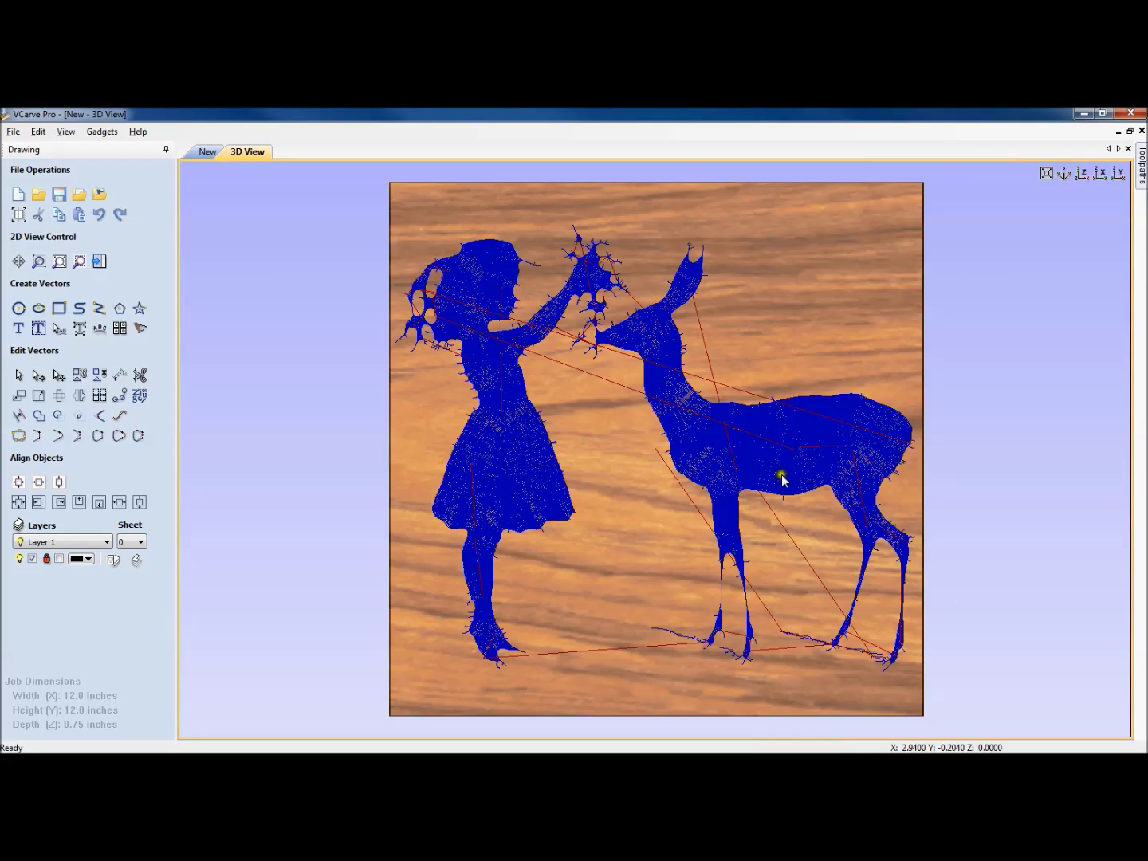
# Step: Preview the silhouette's V-Carve toolpath on the dark wood material and close the preview
pyautogui.moveTo(1142, 167)
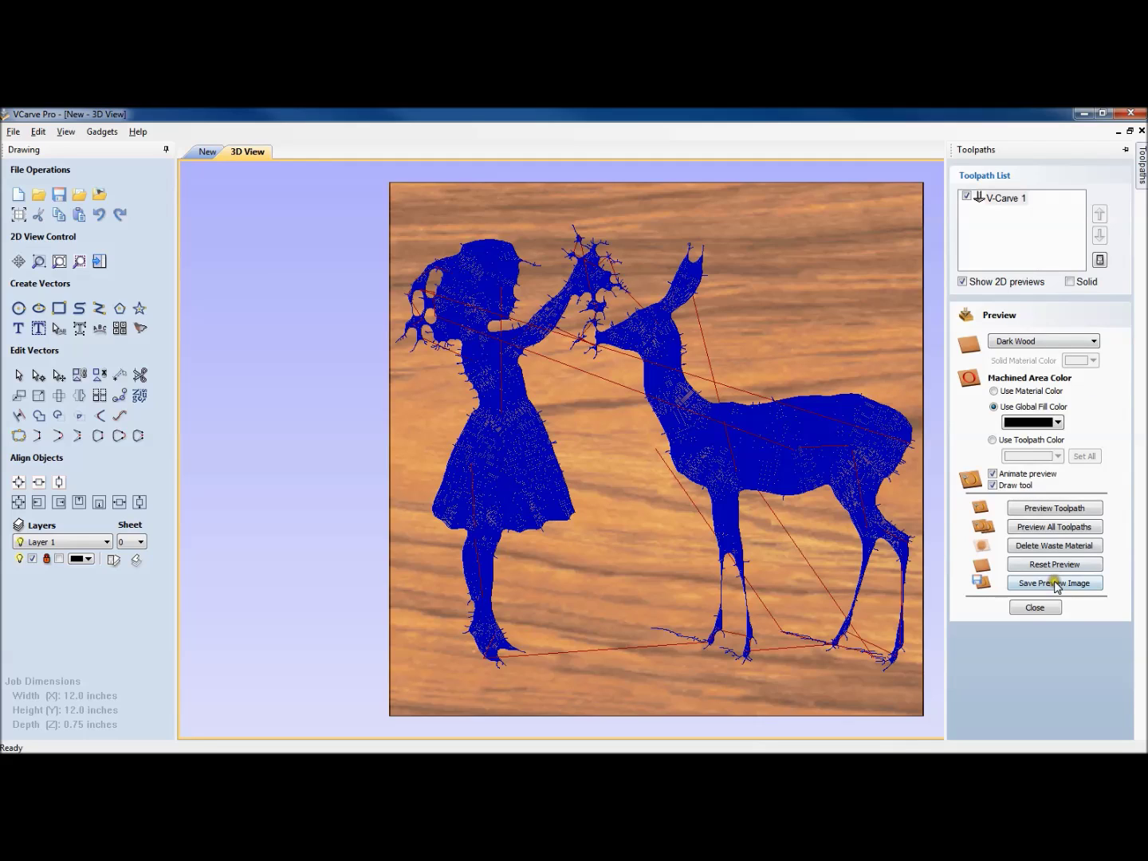
pyautogui.click(1037, 508)
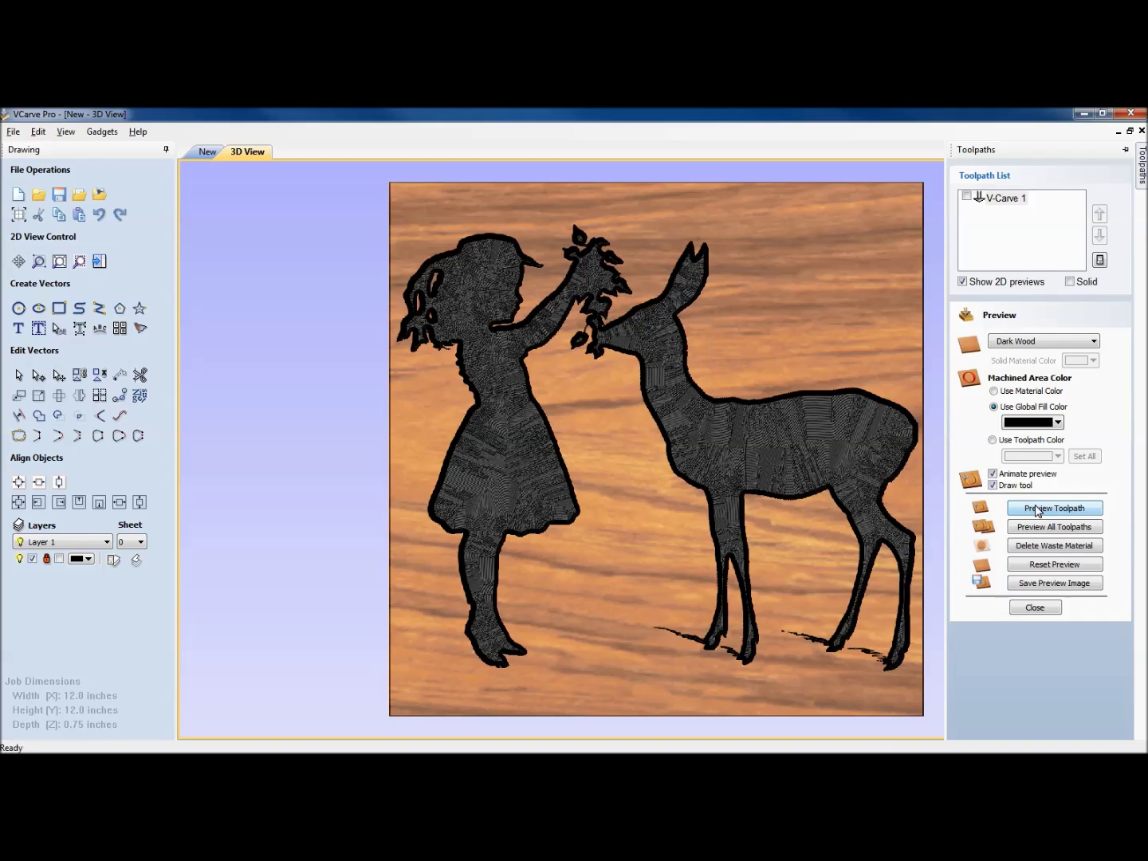
pyautogui.click(1033, 608)
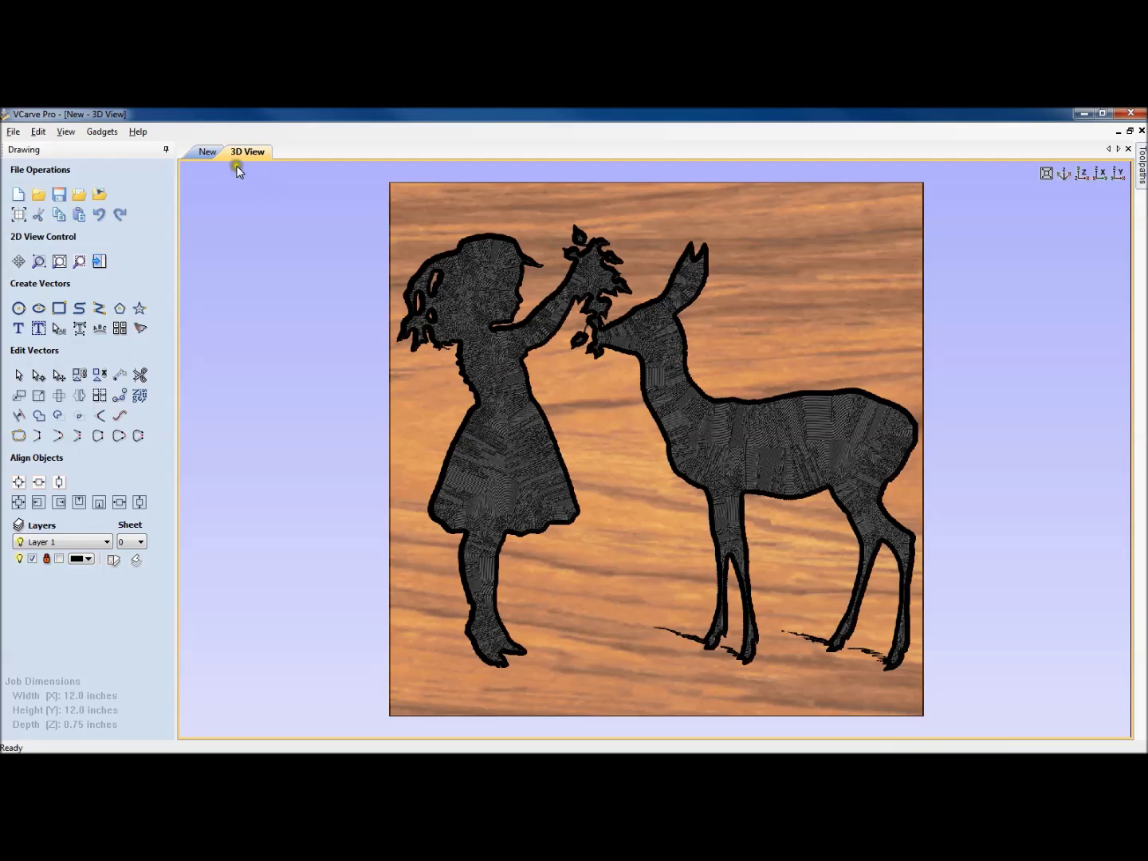
# Step: Scale all silhouette vectors down in the 2D view to about 6.75 by 5.78 inches and move them to the job's centre
pyautogui.click(204, 151)
pyautogui.moveTo(650, 474); pyautogui.dragTo(513, 469, button='middle')
pyautogui.click(276, 216)
pyautogui.moveTo(251, 198)
pyautogui.mouseDown()
pyautogui.moveTo(794, 550)
pyautogui.moveTo(843, 705)
pyautogui.moveTo(830, 698)
pyautogui.mouseUp()
pyautogui.moveTo(788, 228); pyautogui.dragTo(599, 416)
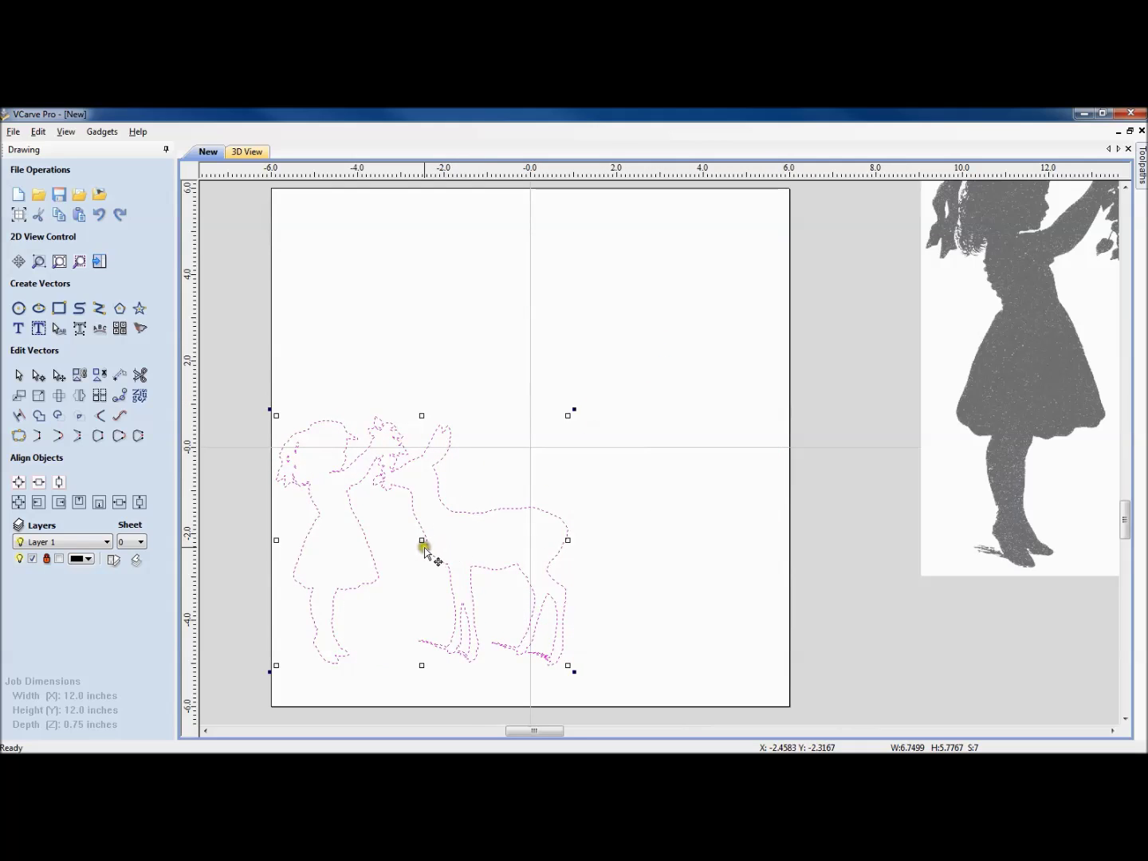
pyautogui.moveTo(424, 549); pyautogui.dragTo(531, 451)
pyautogui.click(720, 515)
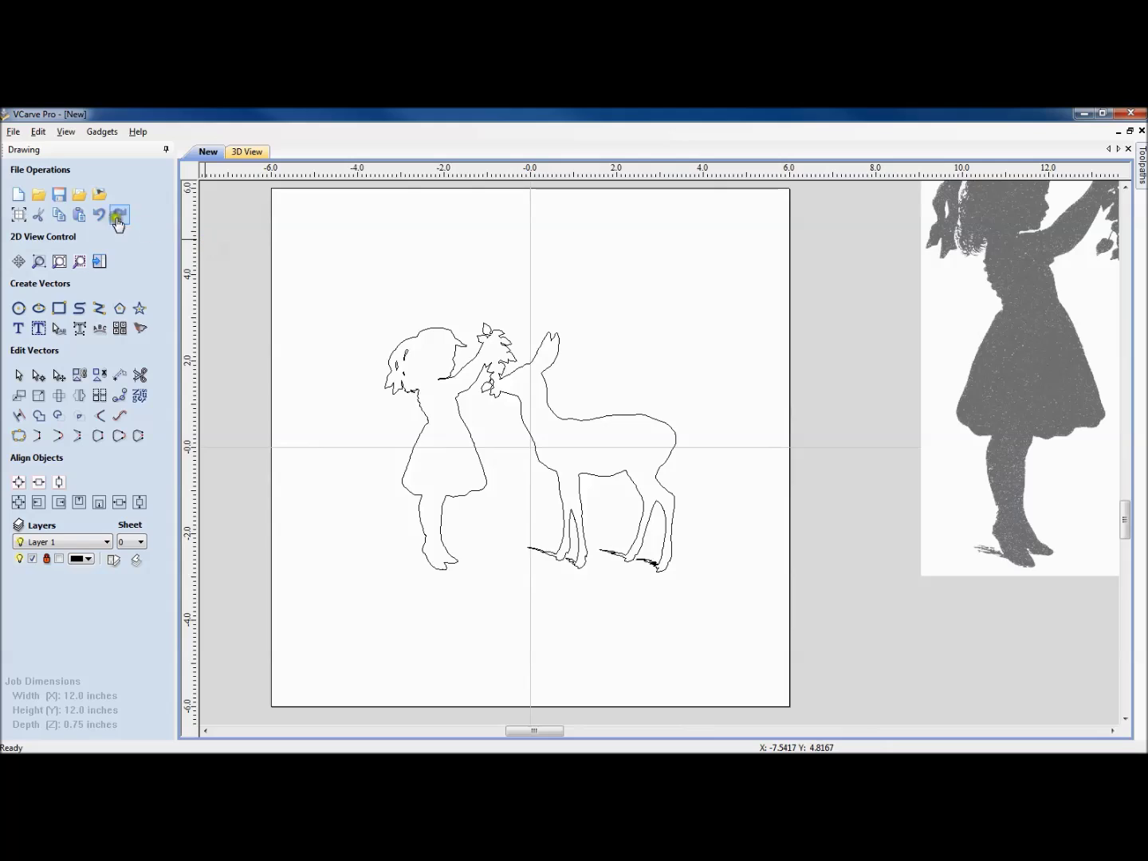
# Step: Draw a square-cornered rectangle about 10.45 by 8.63 inches around the silhouette
pyautogui.click(59, 308)
pyautogui.moveTo(304, 259)
pyautogui.mouseDown()
pyautogui.moveTo(349, 315)
pyautogui.moveTo(718, 622)
pyautogui.moveTo(754, 632)
pyautogui.mouseUp()
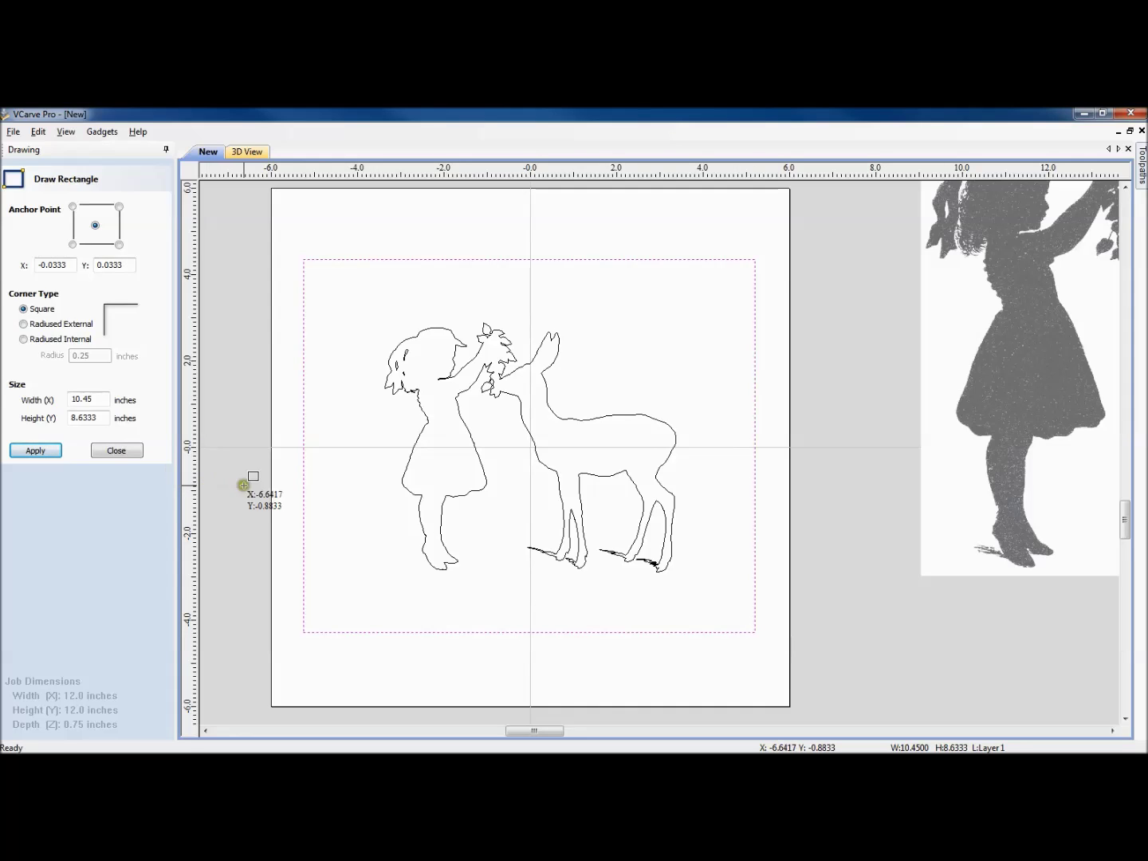
pyautogui.click(36, 451)
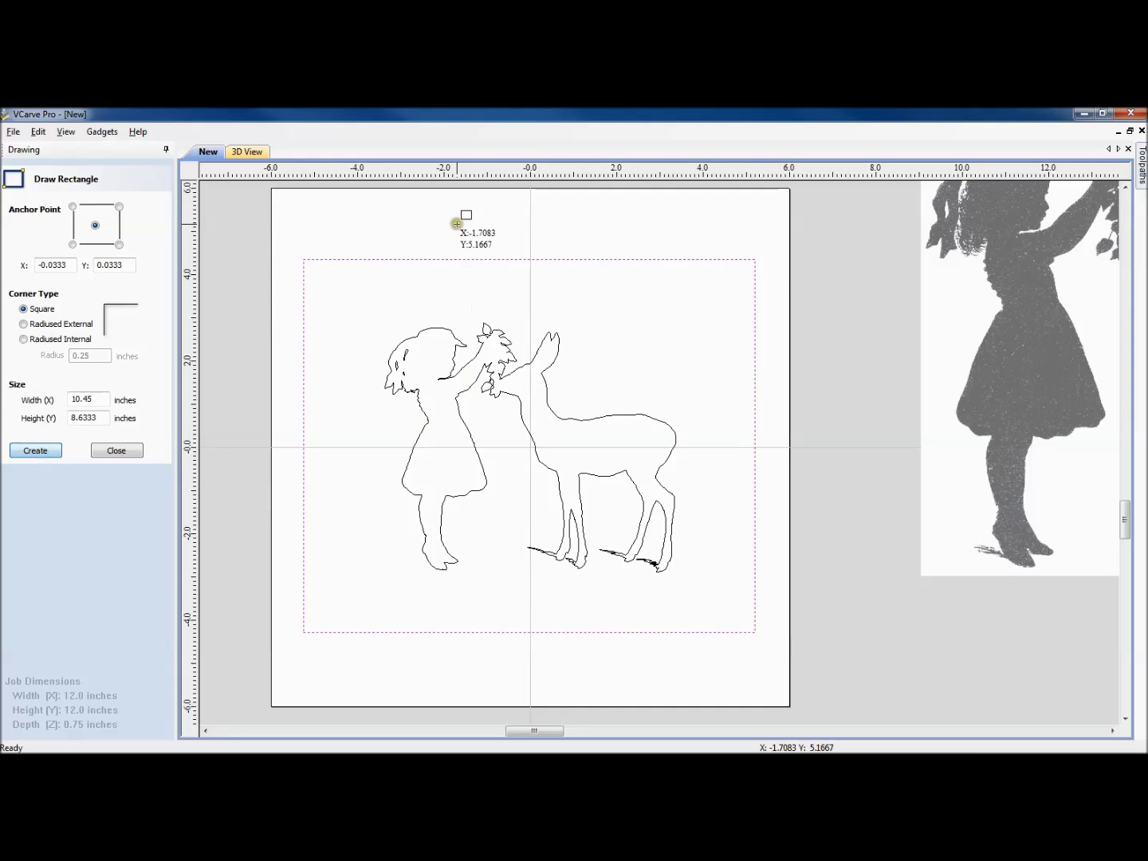
pyautogui.click(136, 451)
# Step: Calculate a second V-Carve toolpath for the silhouette vectors together with the surrounding rectangle
pyautogui.moveTo(292, 237)
pyautogui.mouseDown()
pyautogui.moveTo(642, 575)
pyautogui.moveTo(770, 661)
pyautogui.mouseUp()
pyautogui.click(1141, 170)
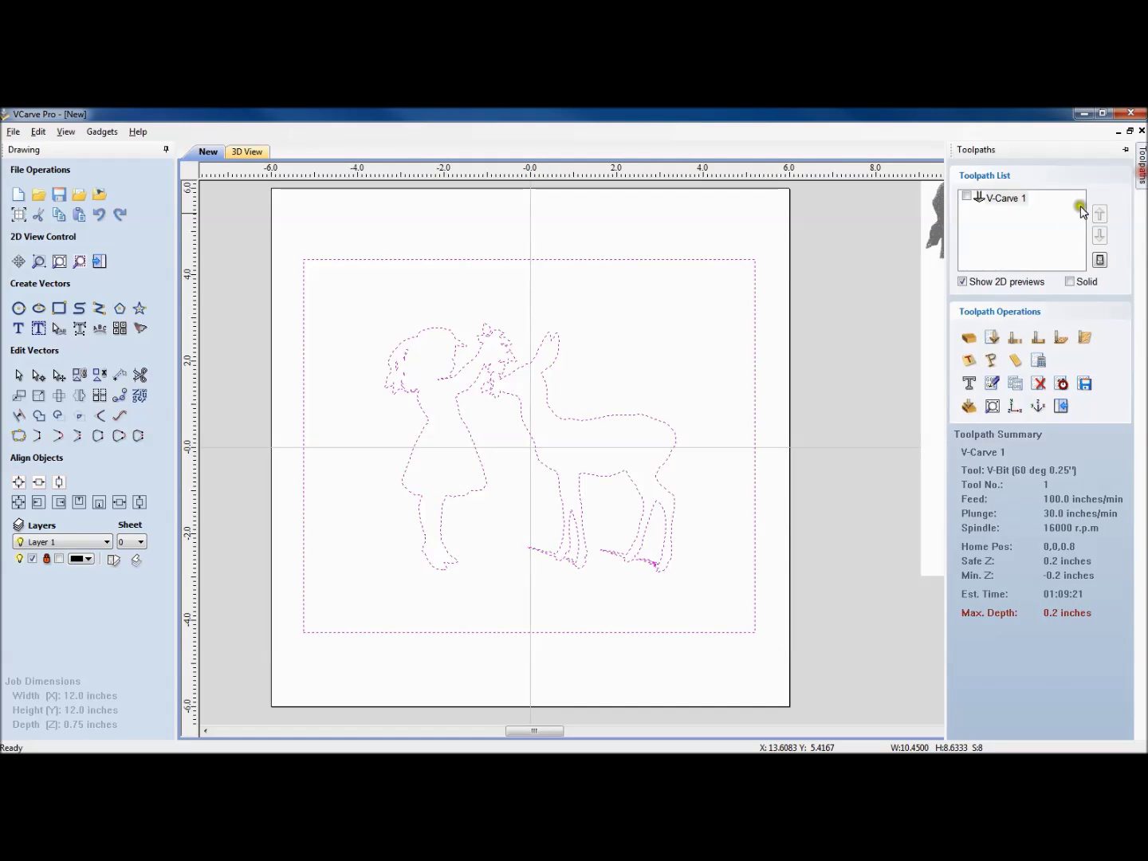
pyautogui.click(992, 339)
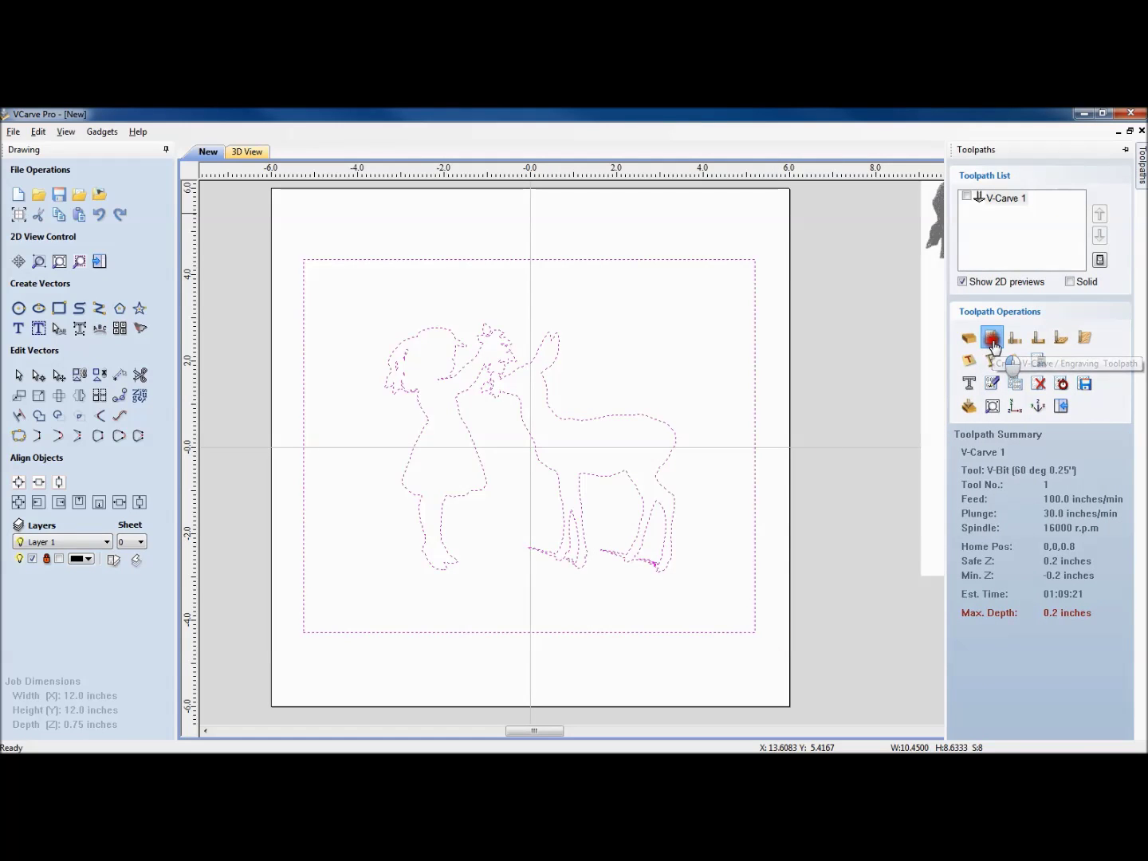
pyautogui.click(993, 587)
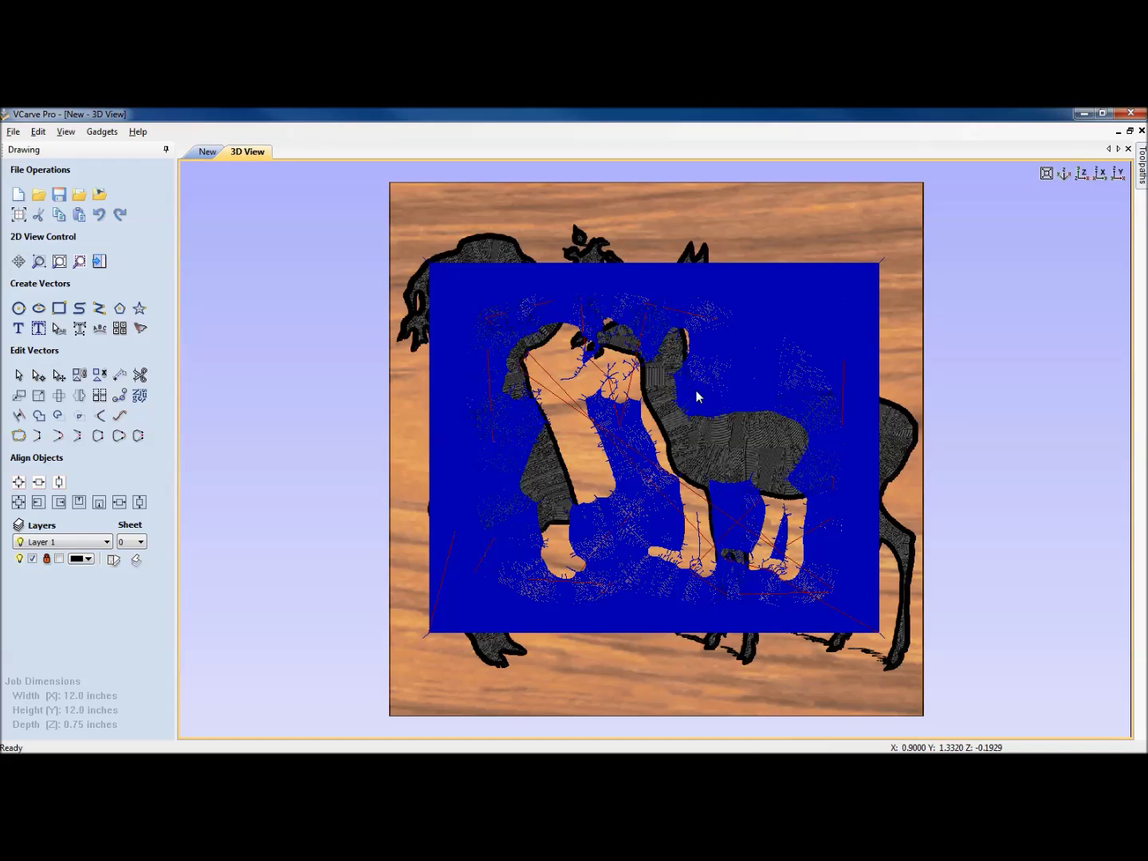
# Step: Reset the 3D preview and preview the V-Carve 2 toolpath
pyautogui.moveTo(1141, 167)
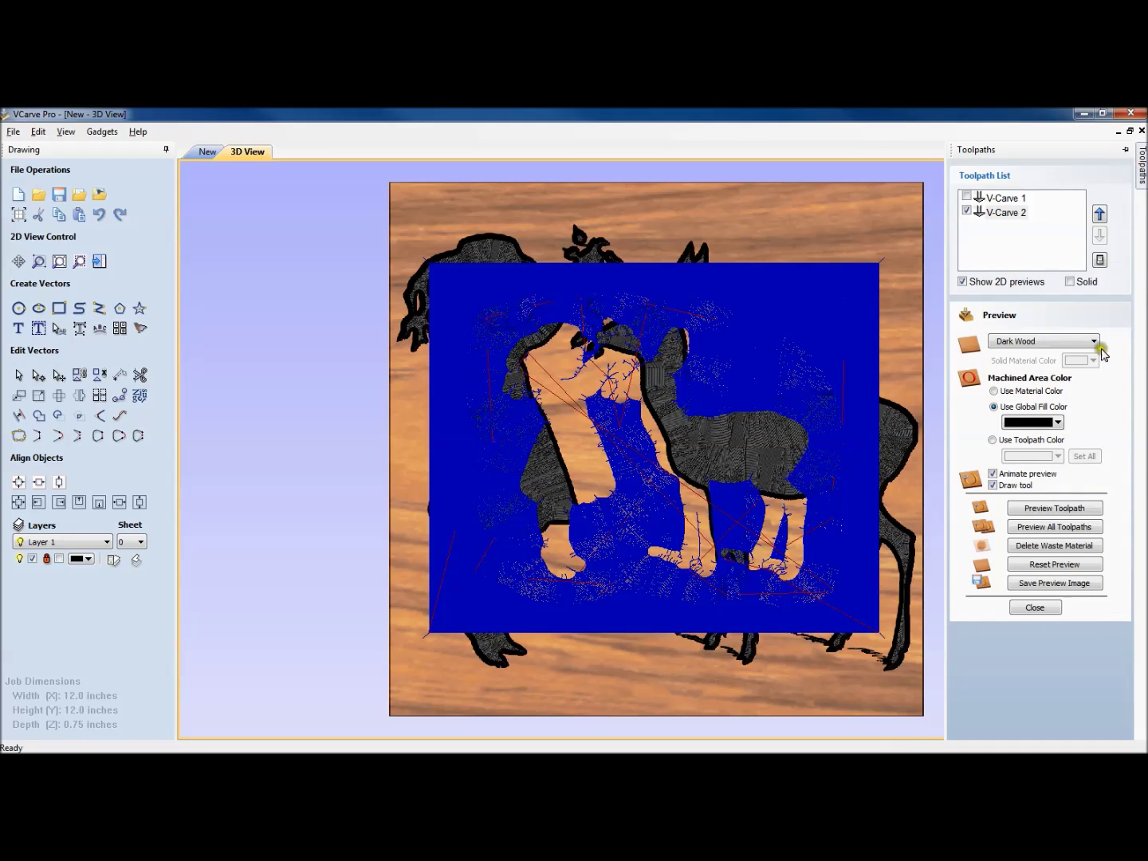
pyautogui.click(1061, 565)
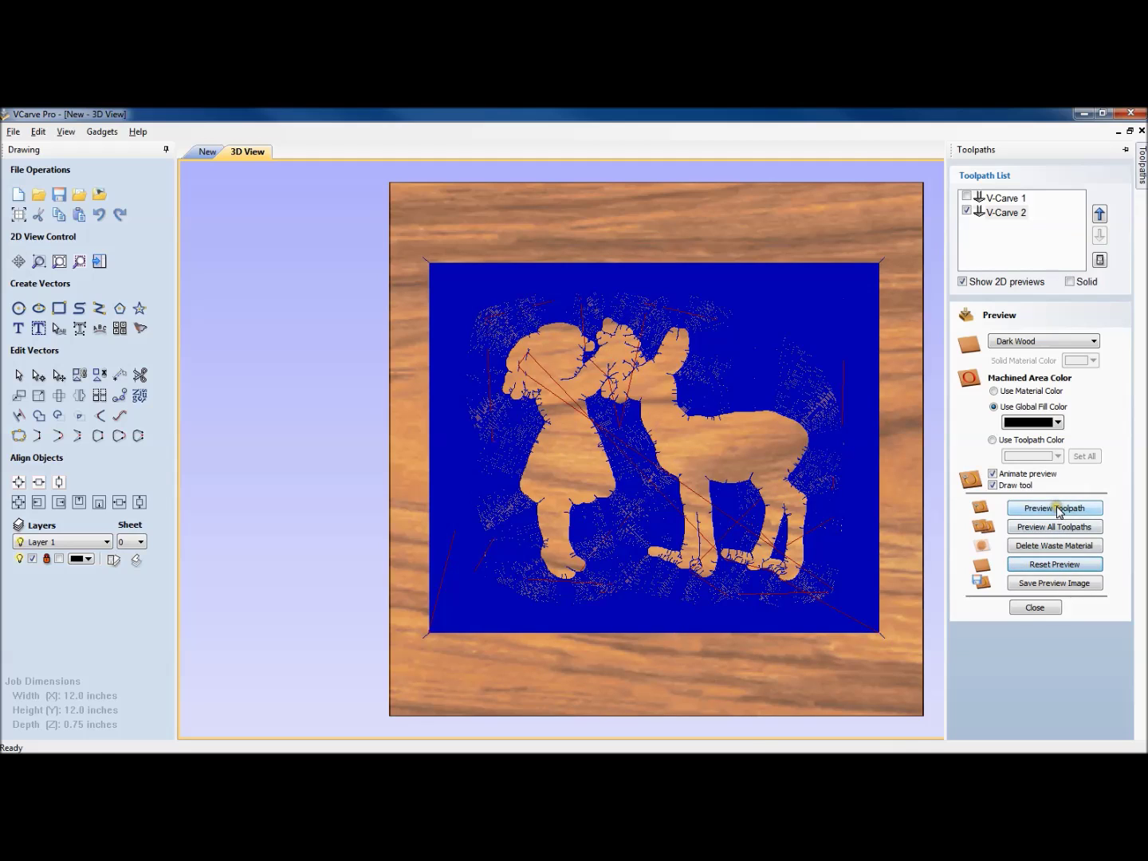
pyautogui.click(1060, 509)
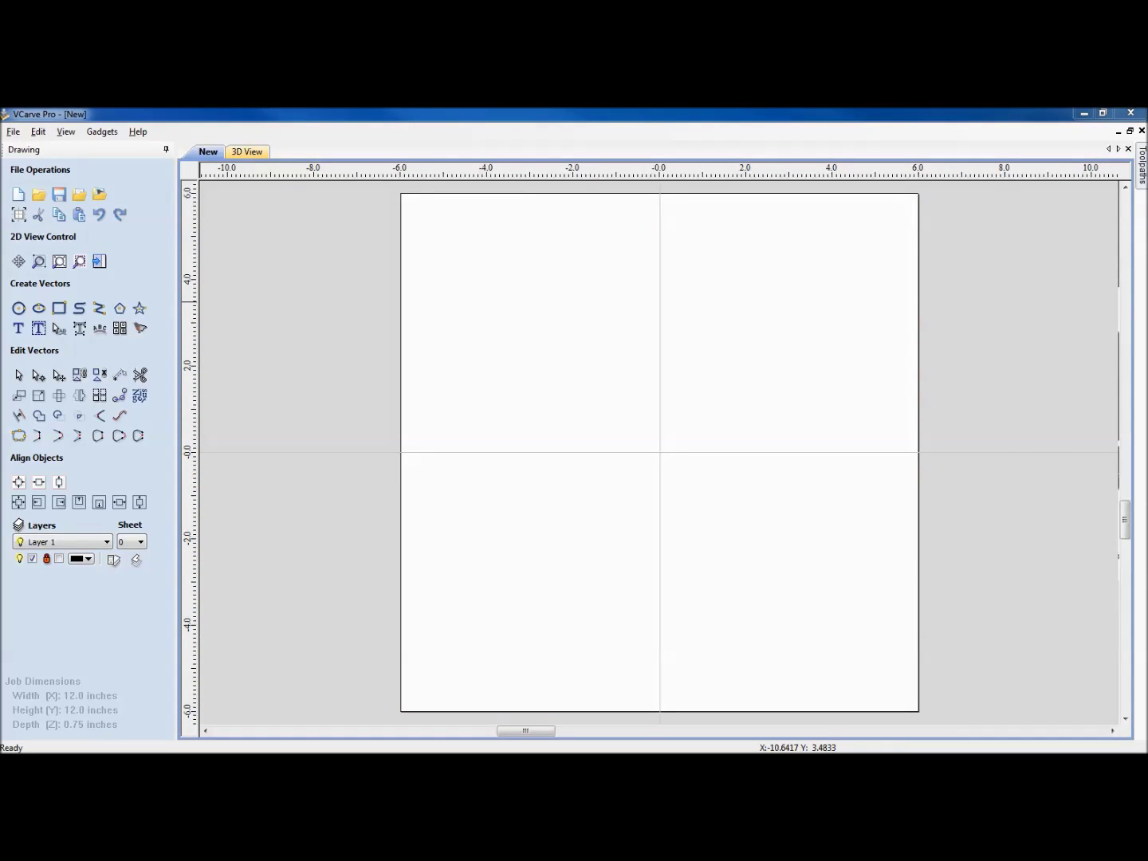
# Step: Look at the full-colour deer picture in the browser's image search results, and return to the blank VCarve Pro job
pyautogui.moveTo(0, 169); pyautogui.dragTo(640, 156)
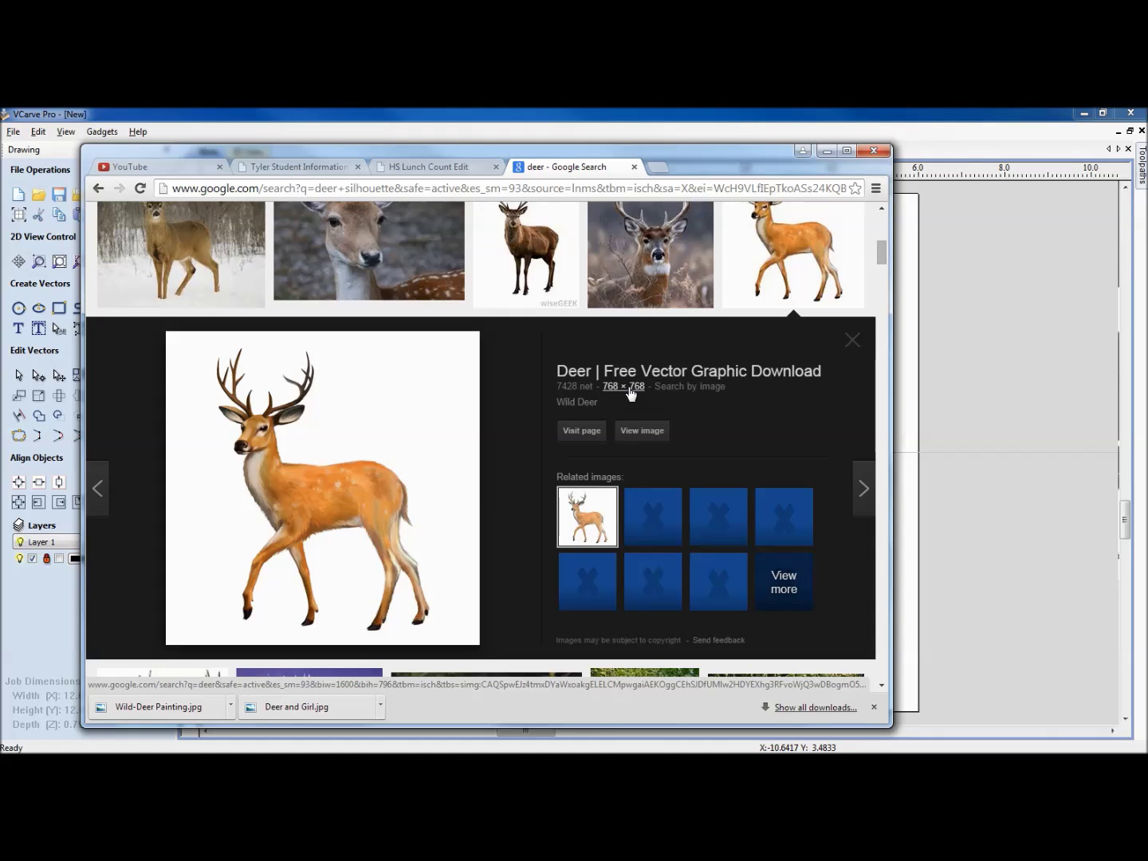
pyautogui.moveTo(723, 150); pyautogui.dragTo(0, 150)
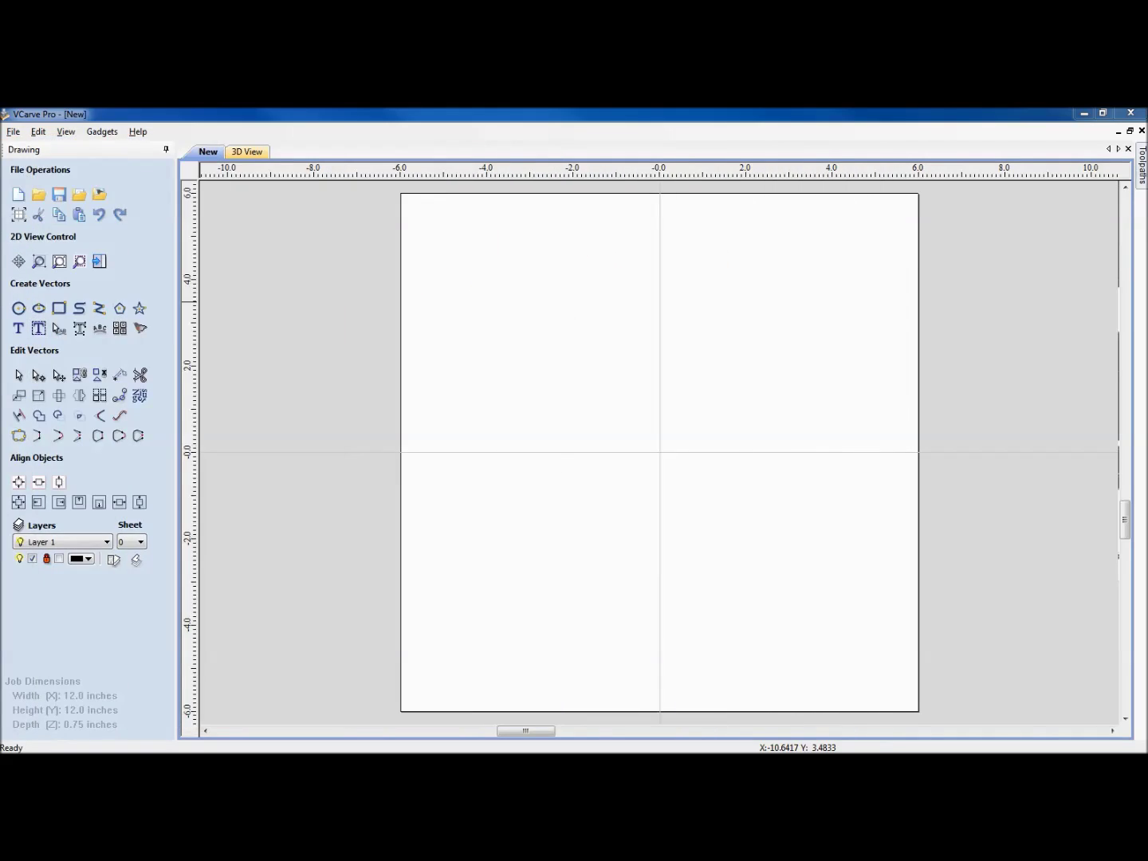
# Step: Import the Wild-Deer Painting image into the blank job
pyautogui.click(140, 328)
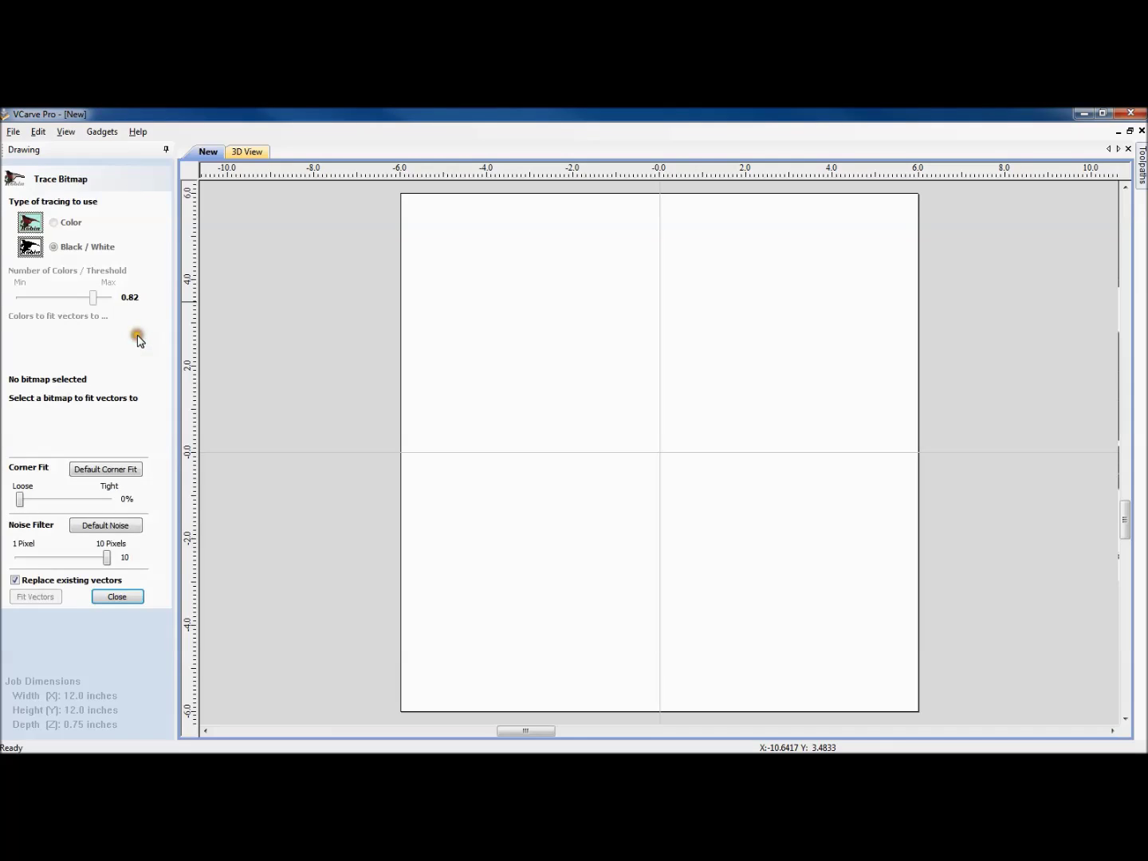
pyautogui.click(120, 603)
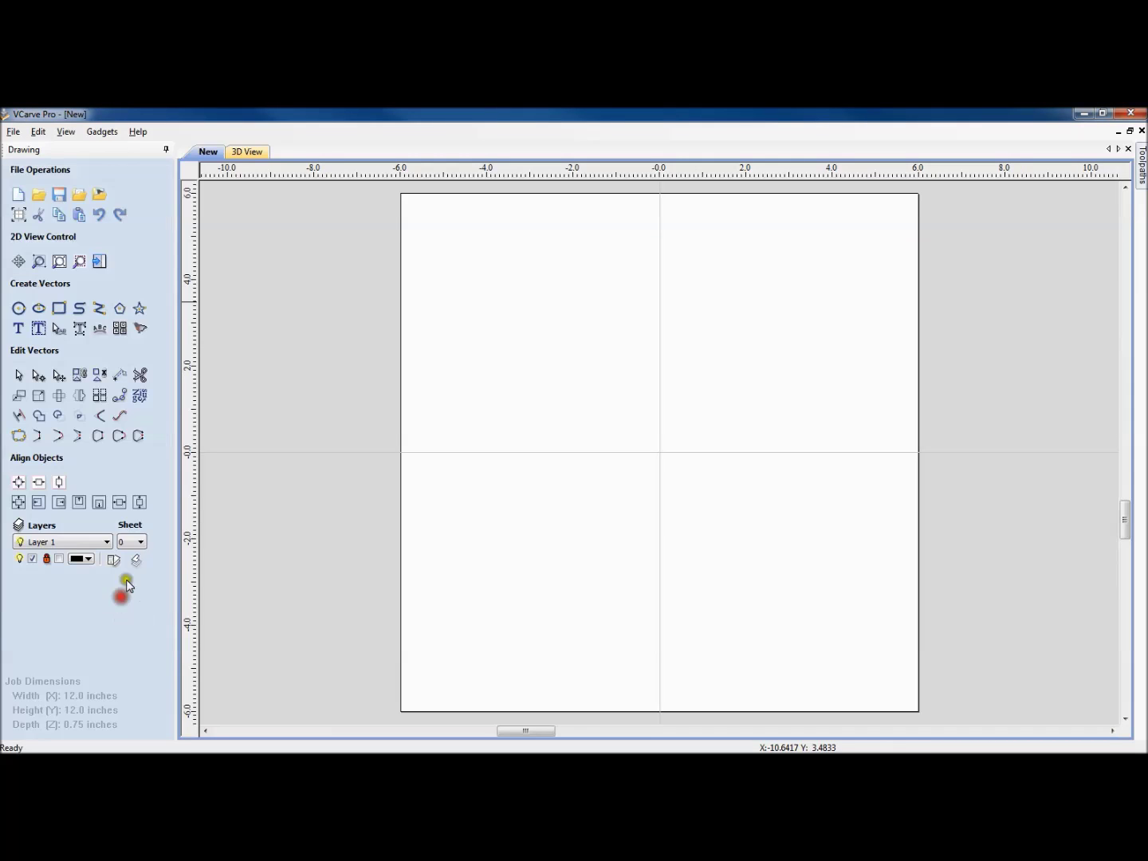
pyautogui.click(99, 200)
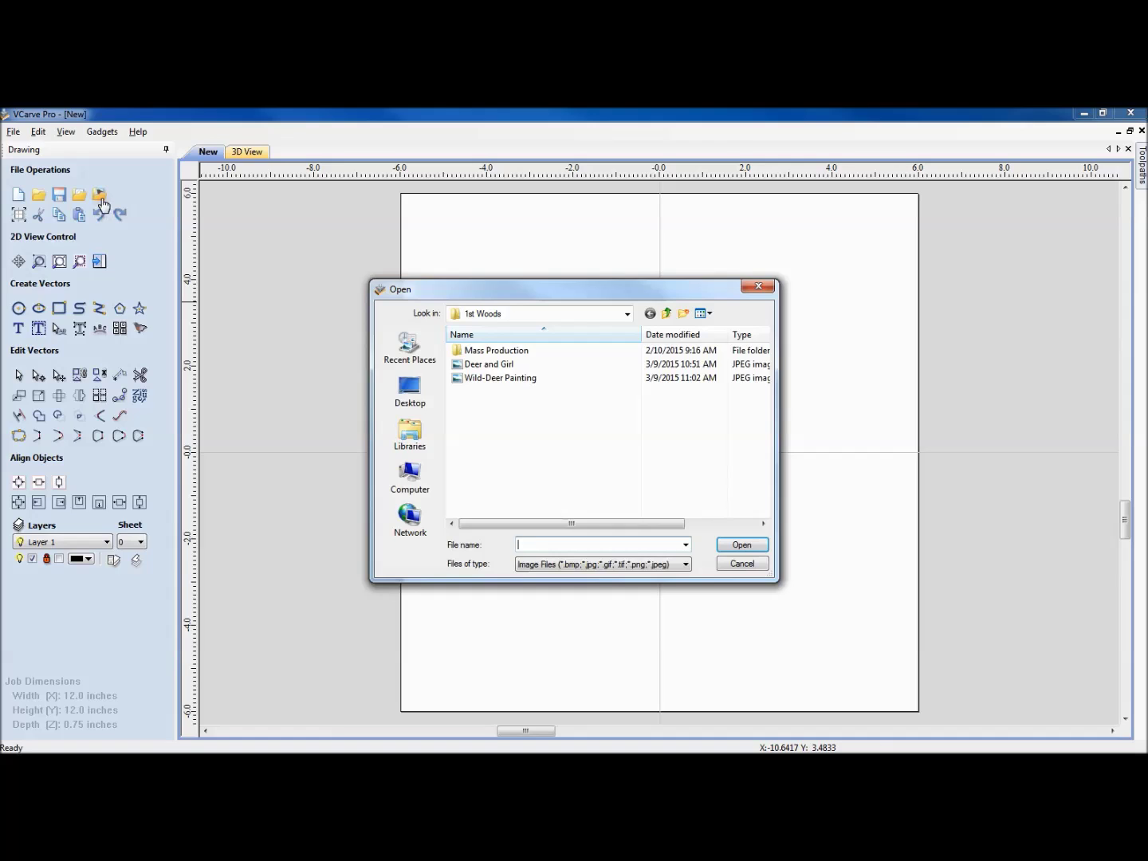
pyautogui.doubleClick(502, 378)
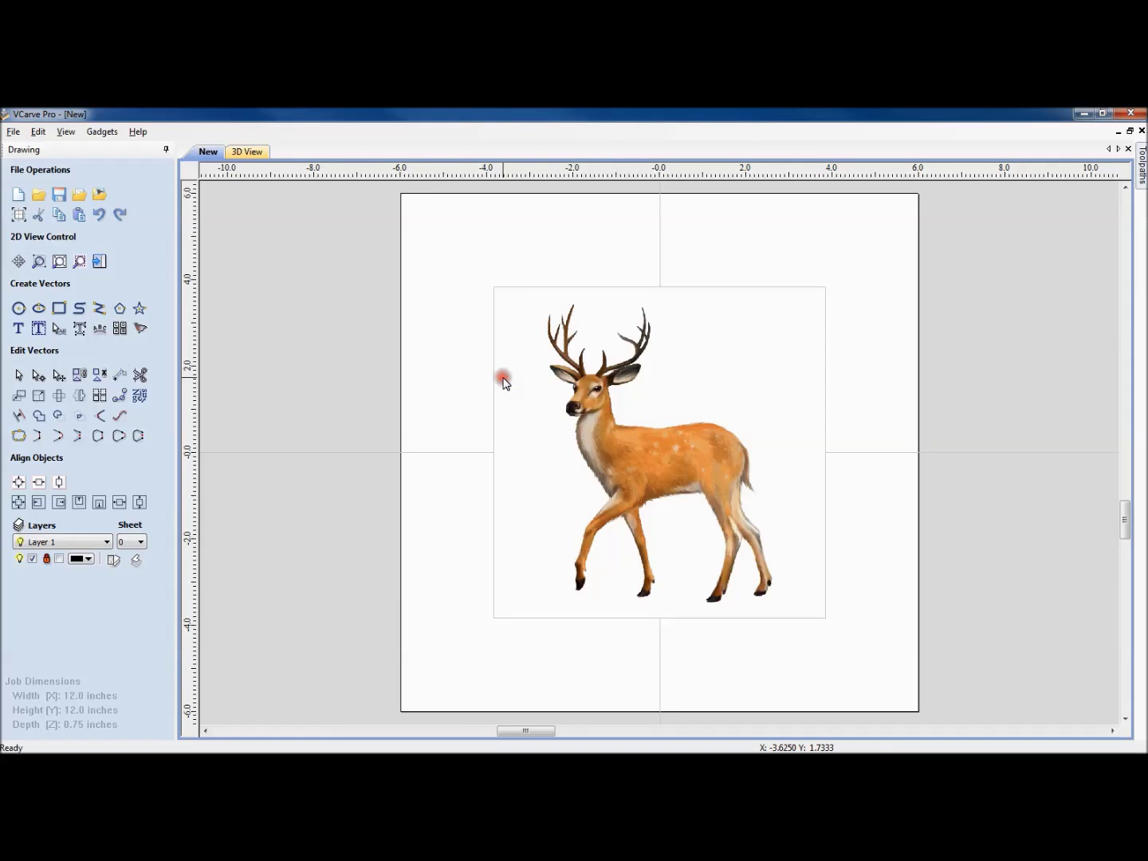
# Step: Enlarge the deer picture from two opposite corners to about 11.96 by 11.96 inches so it fills the job area
pyautogui.click(806, 297)
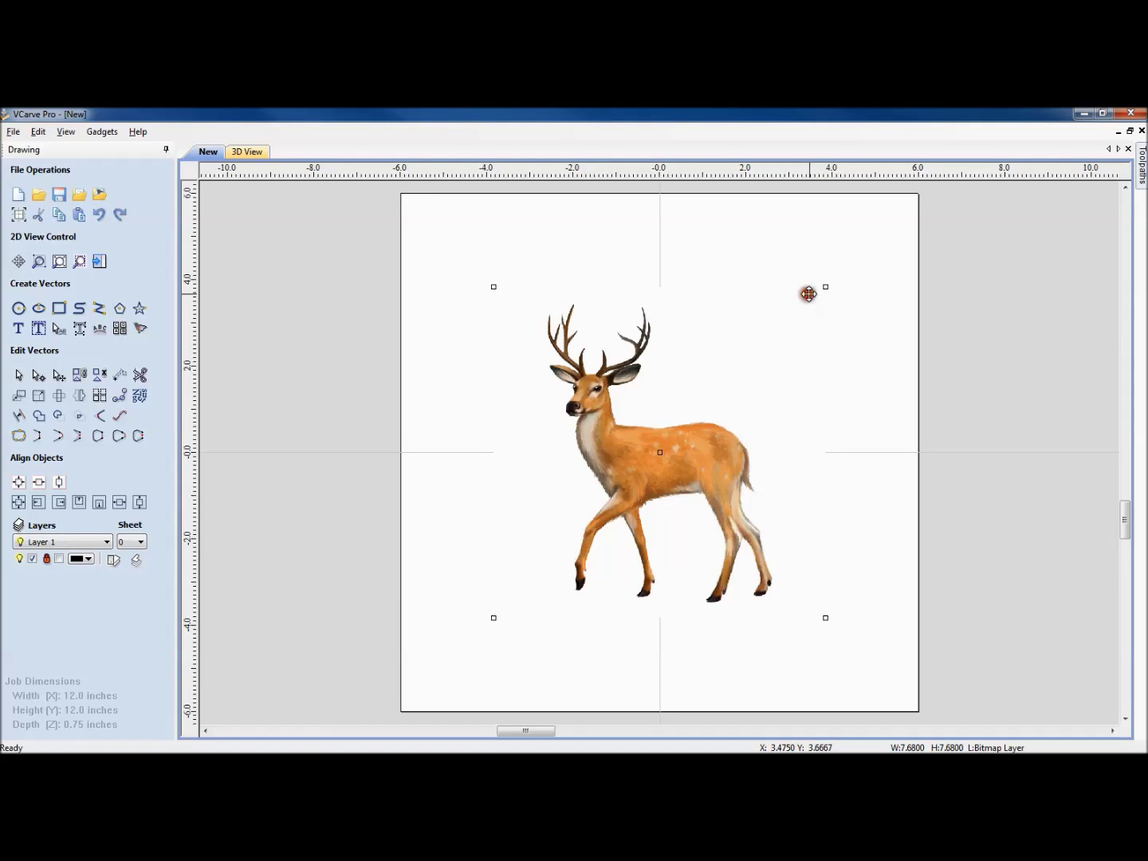
pyautogui.moveTo(825, 287); pyautogui.dragTo(917, 194)
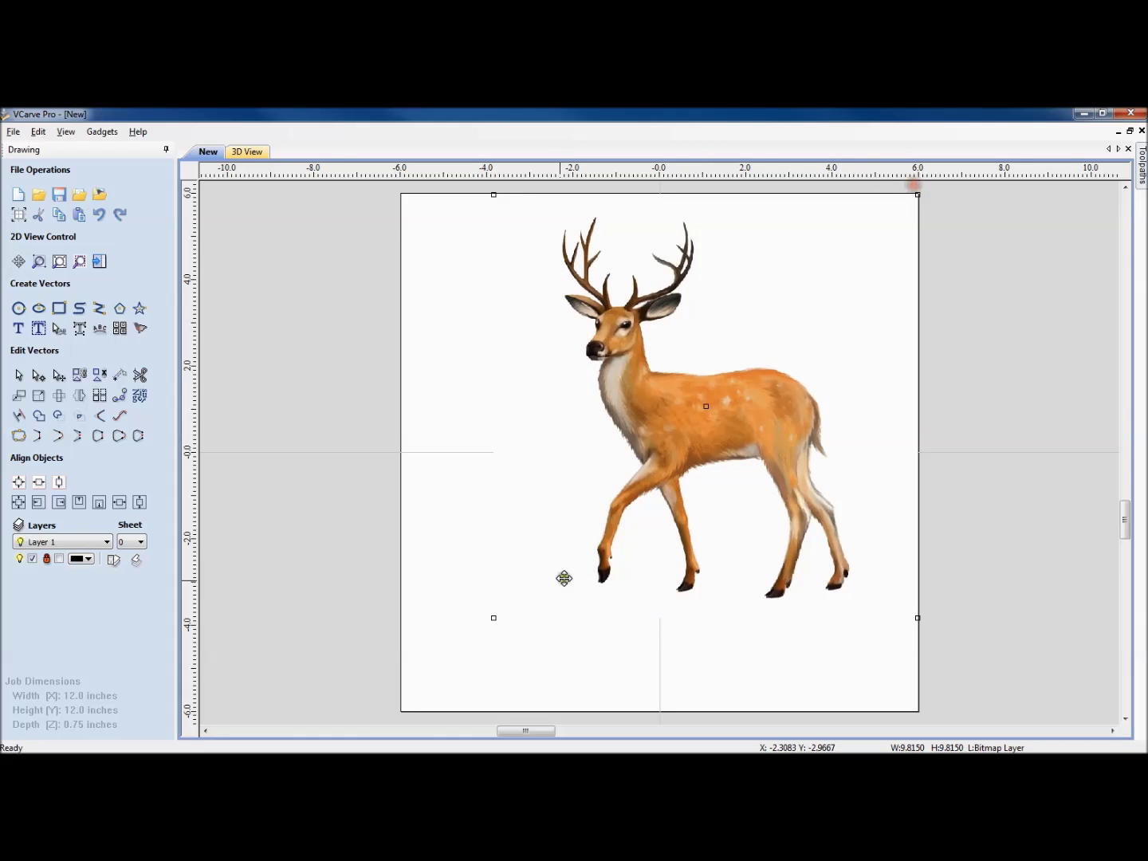
pyautogui.moveTo(492, 618); pyautogui.dragTo(395, 710)
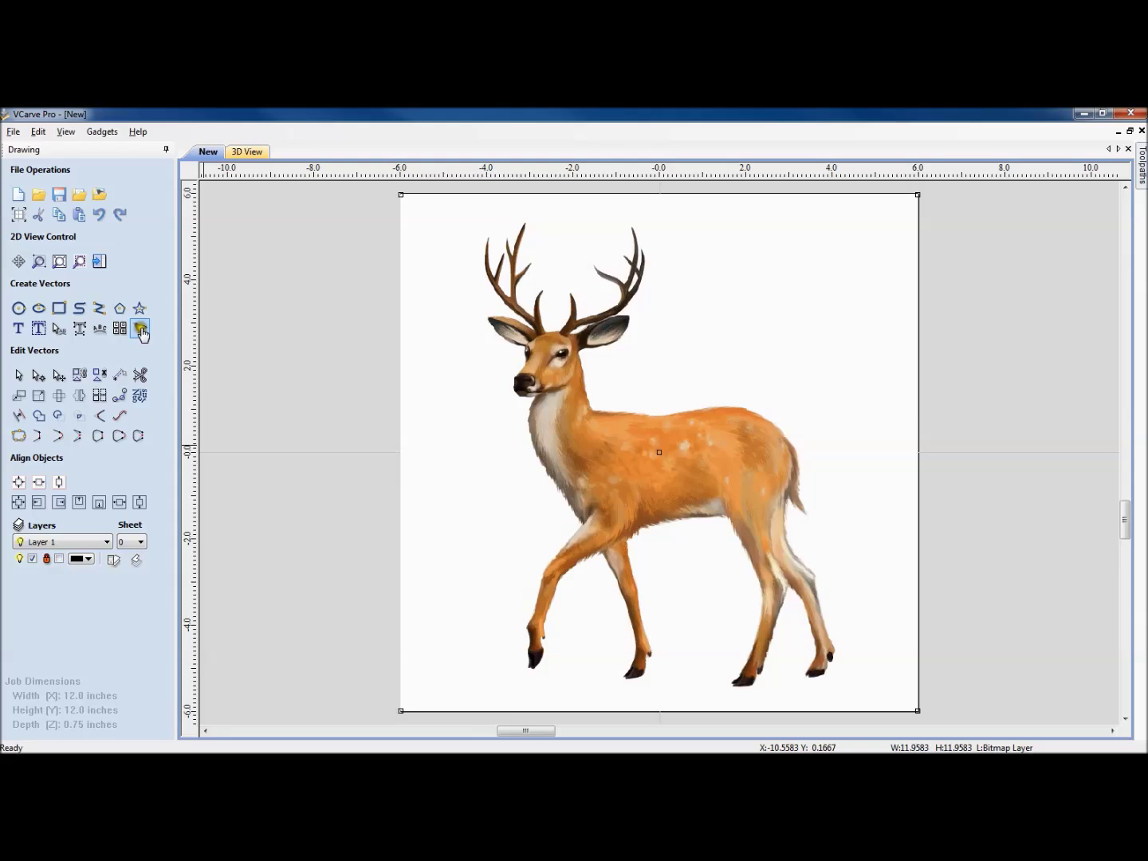
# Step: Trace the deer picture in black and white with a threshold of 0.95 and fit vectors to it
pyautogui.click(141, 329)
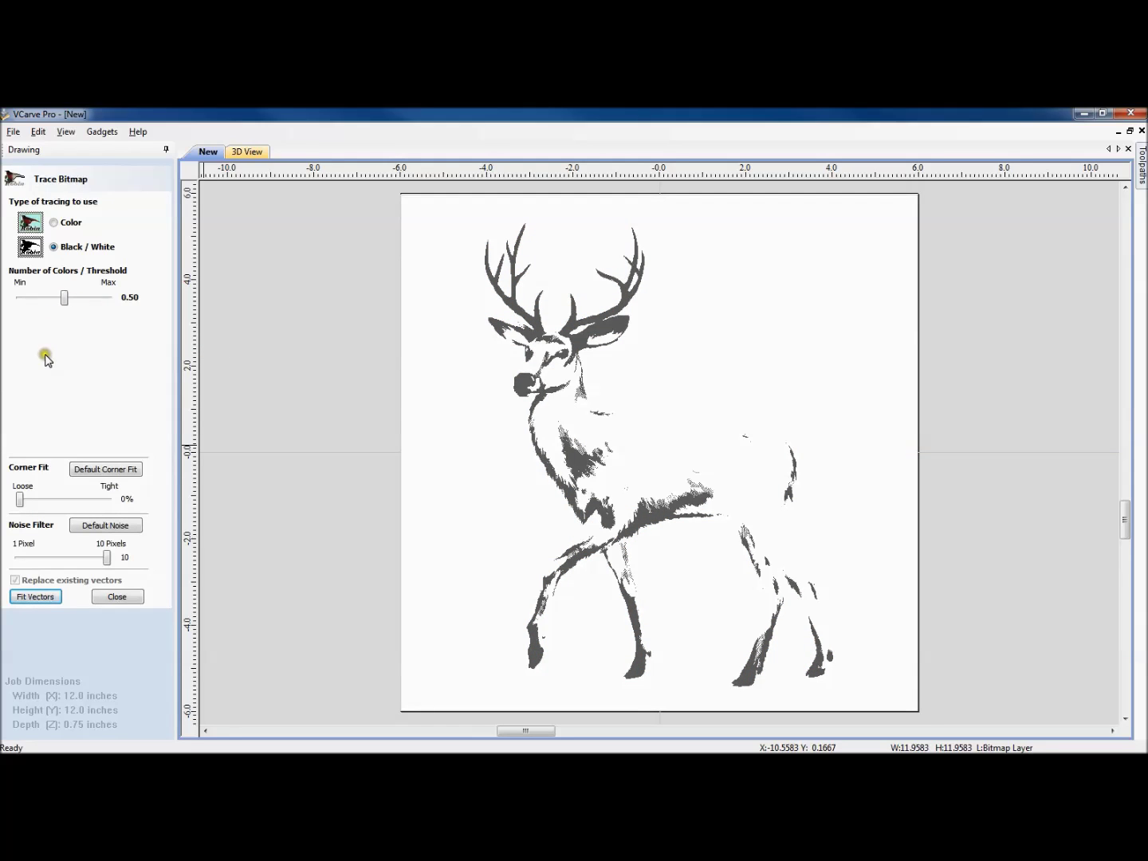
pyautogui.moveTo(65, 301); pyautogui.dragTo(109, 303)
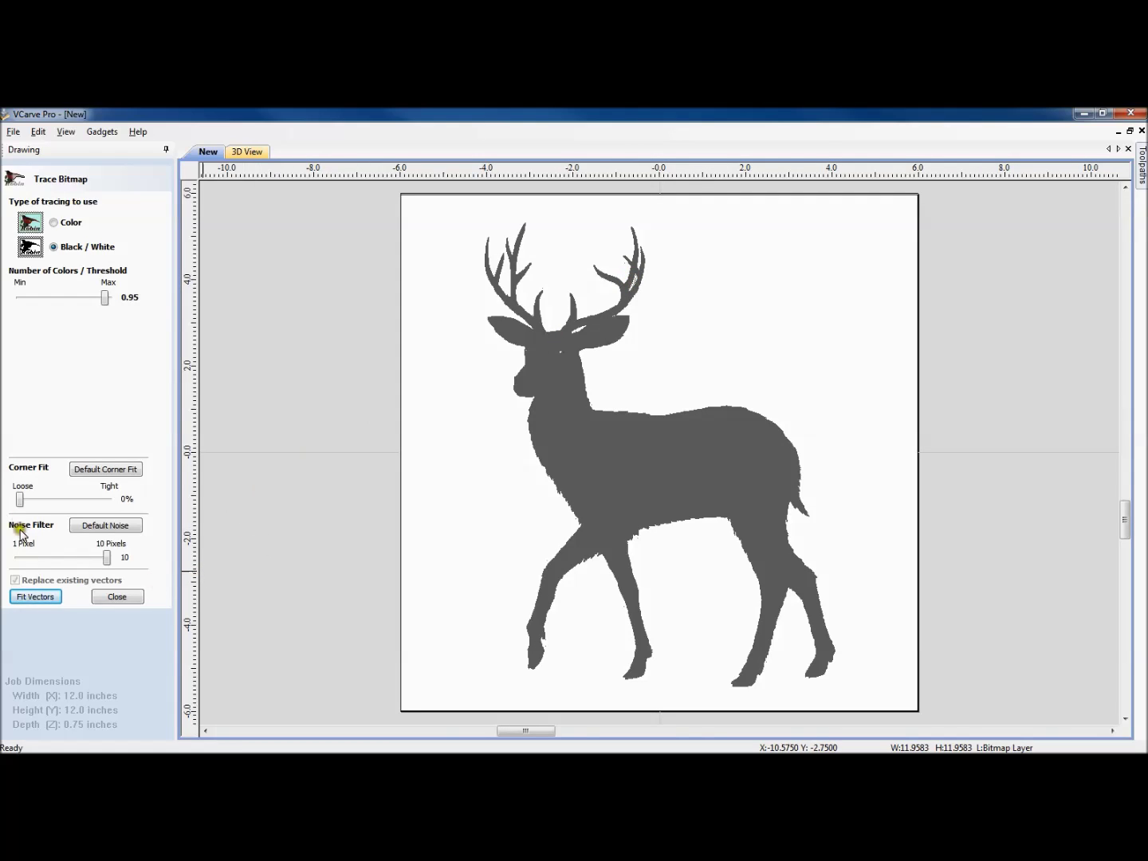
pyautogui.click(30, 597)
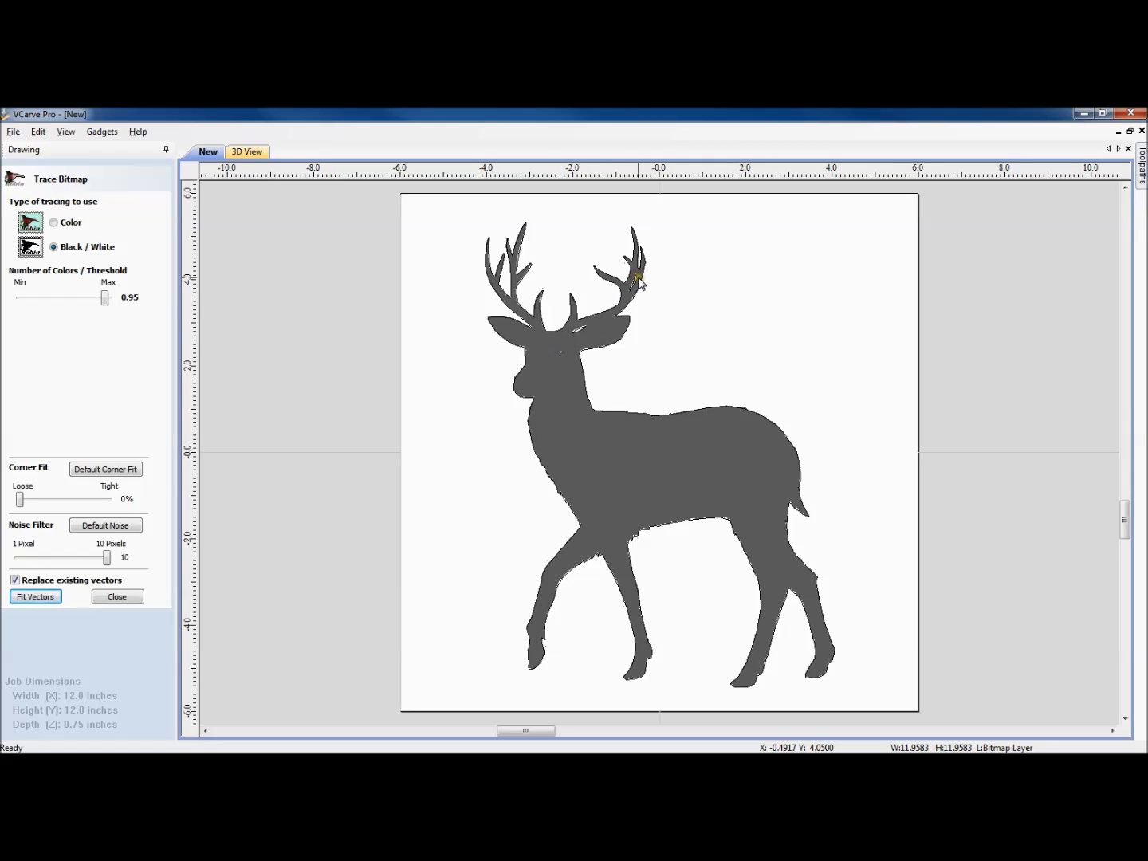
pyautogui.click(647, 325)
pyautogui.click(117, 596)
# Step: Draw a closed curve around the deer's near eye, including the pointed tear duct, about 0.47 by 0.36 inches
pyautogui.scroll(4, 592, 280)
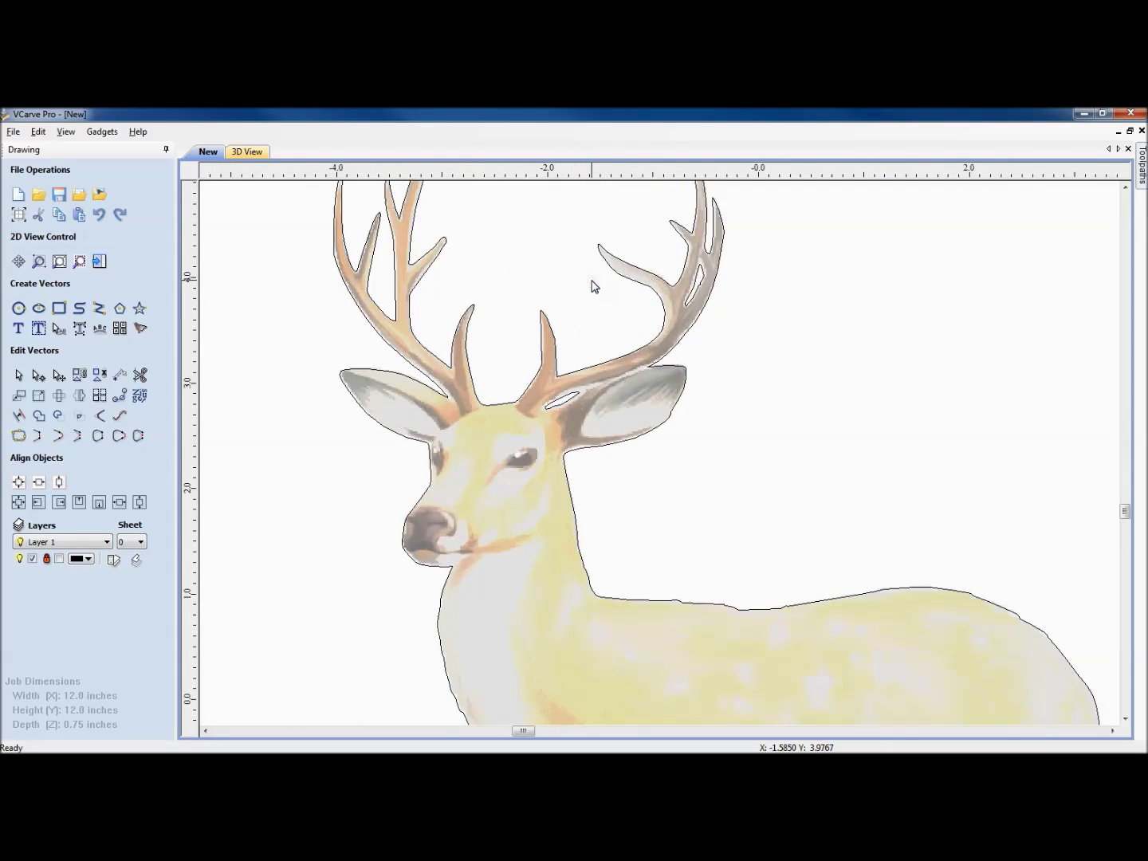
pyautogui.moveTo(741, 333); pyautogui.dragTo(661, 428, button='middle')
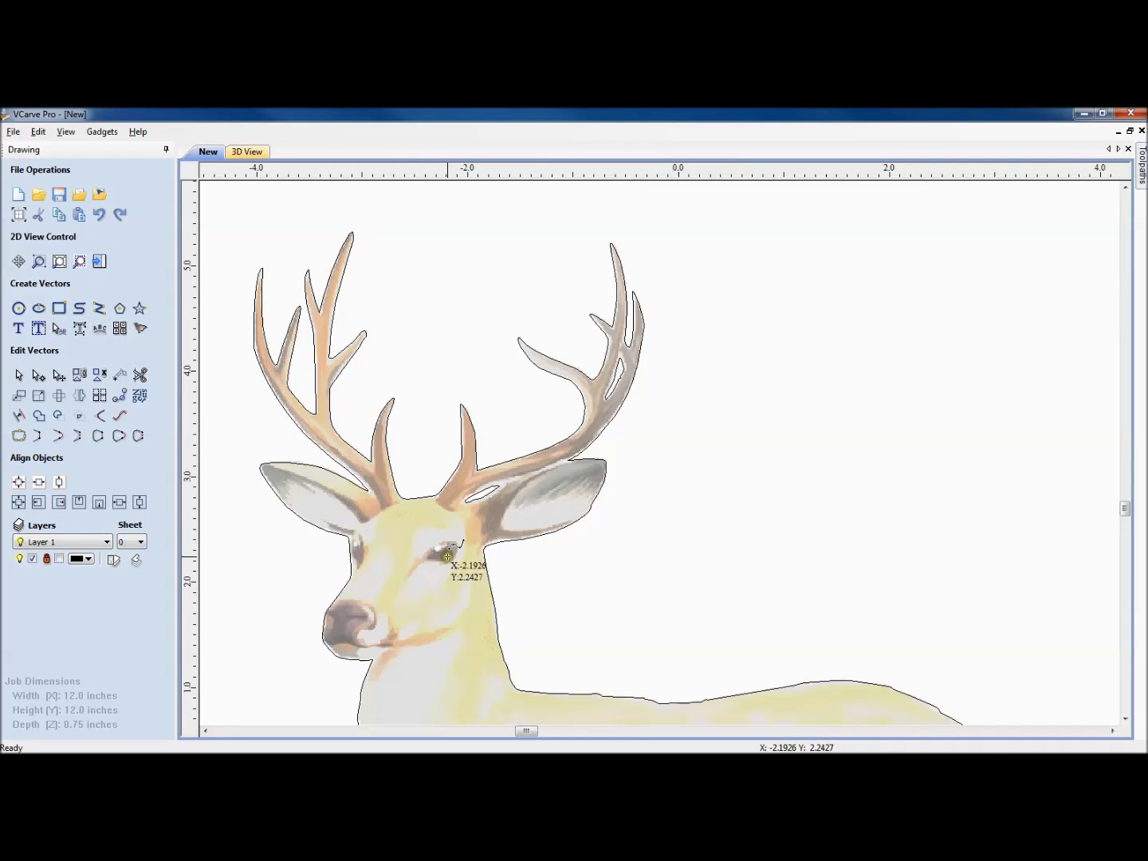
pyautogui.click(409, 577)
pyautogui.click(420, 559)
pyautogui.click(435, 543)
pyautogui.scroll(-2, 450, 542)
pyautogui.scroll(3, 454, 542)
pyautogui.scroll(2, 454, 542)
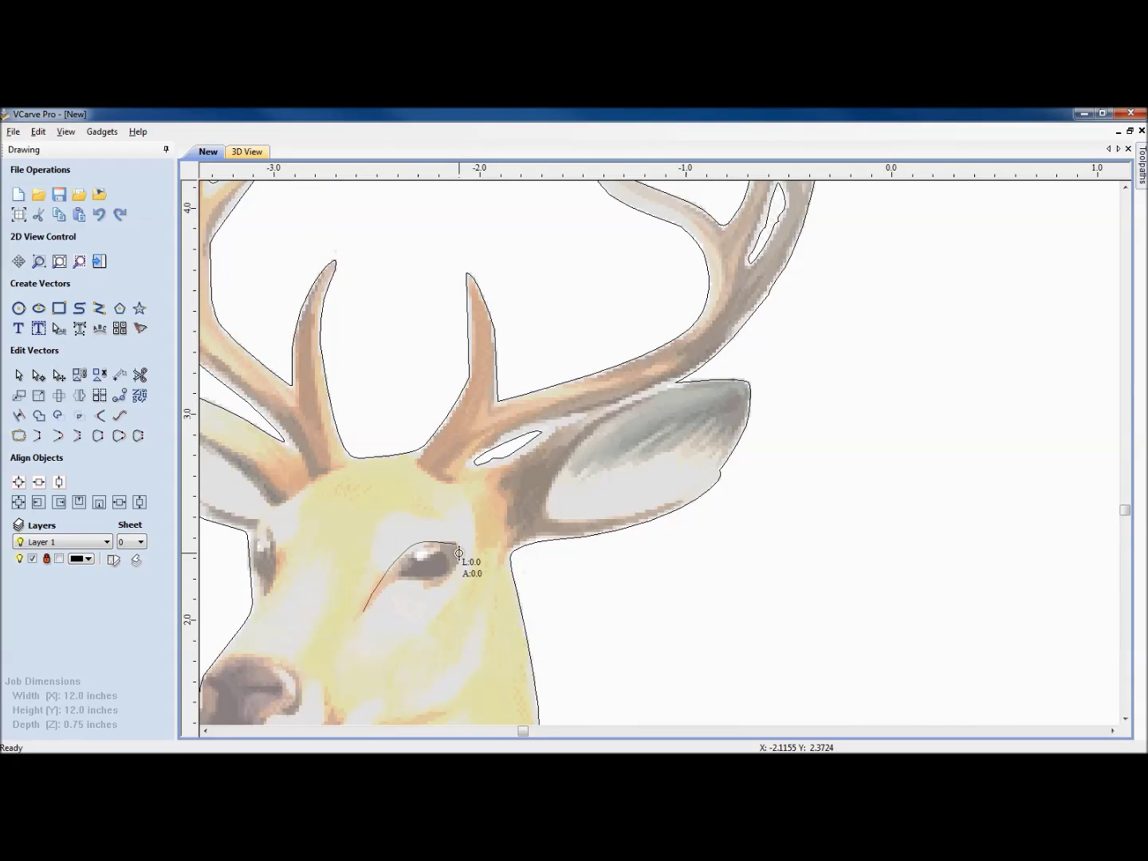
pyautogui.click(455, 571)
pyautogui.click(425, 577)
pyautogui.click(390, 588)
pyautogui.click(372, 604)
pyautogui.scroll(8, 367, 609)
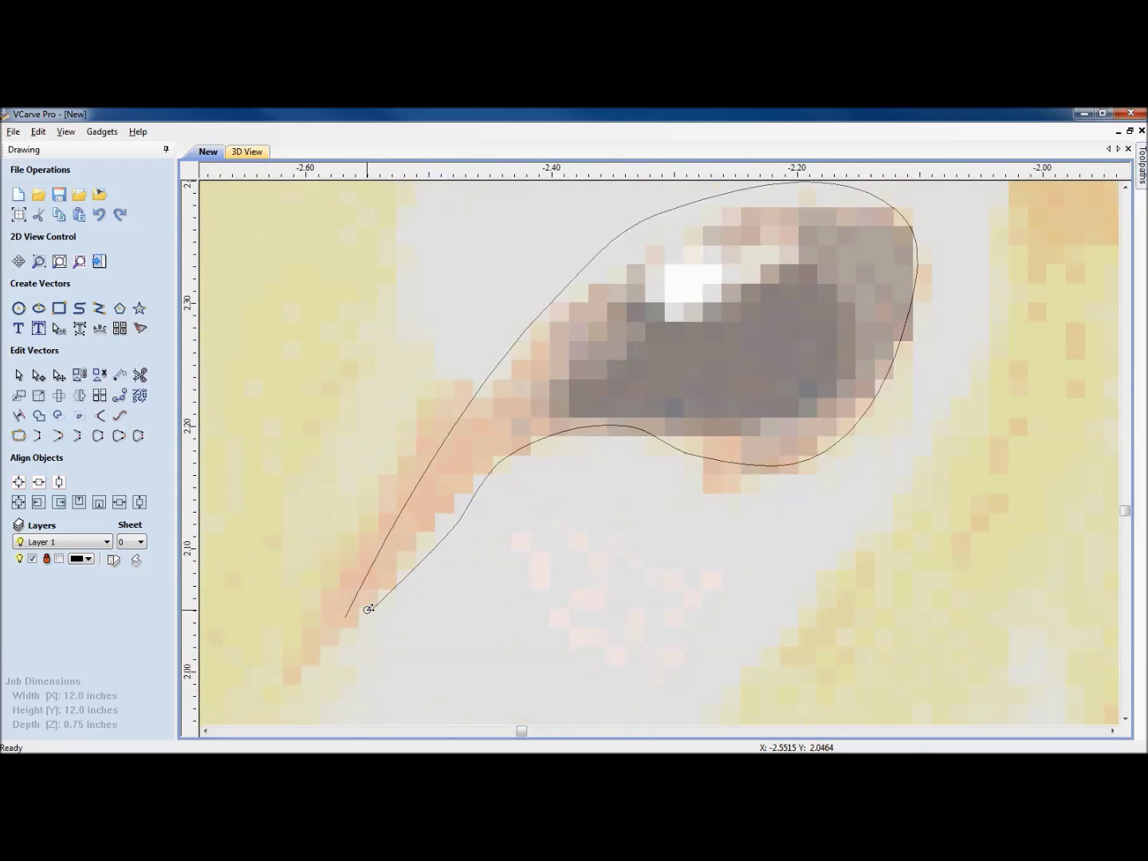
pyautogui.click(343, 619)
pyautogui.scroll(-7, 319, 626)
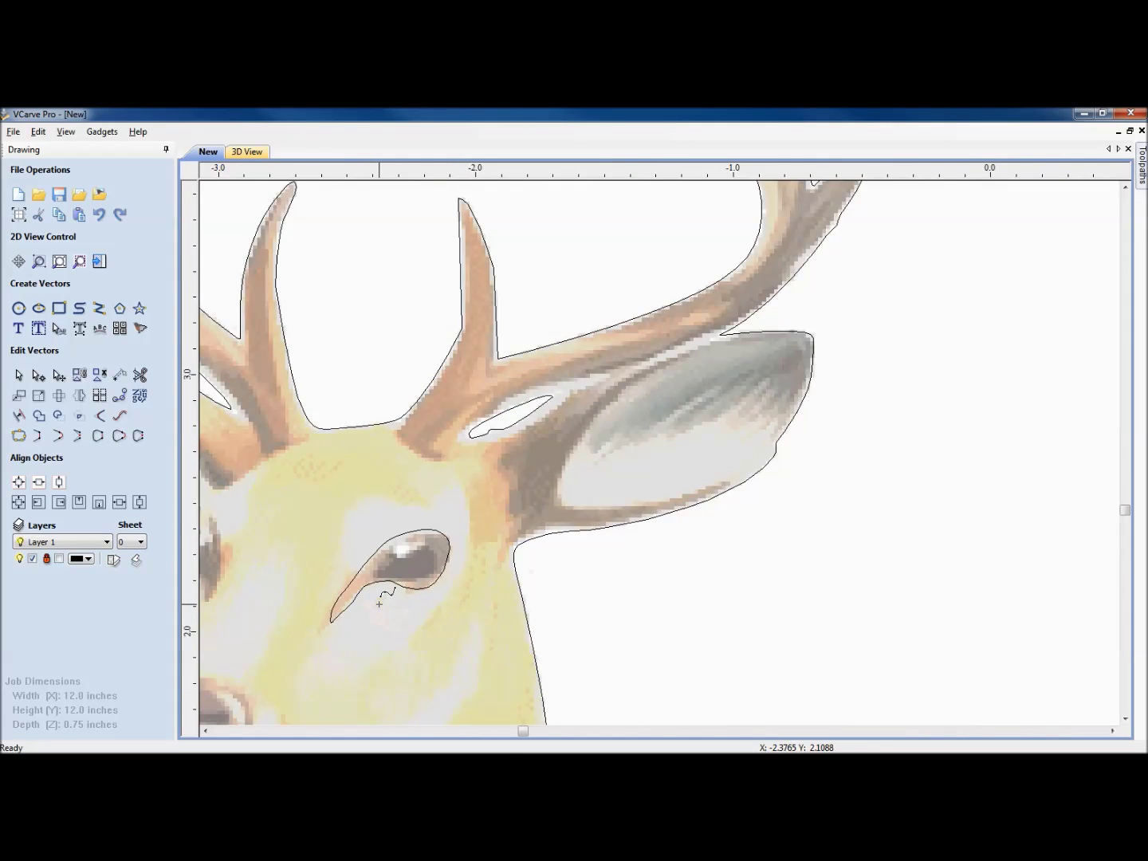
# Step: Node-edit the eye outline's lower corner, reshaping its curve and pulling it out to a sharp point at the tear duct
pyautogui.click(398, 586)
pyautogui.rightClick(399, 586)
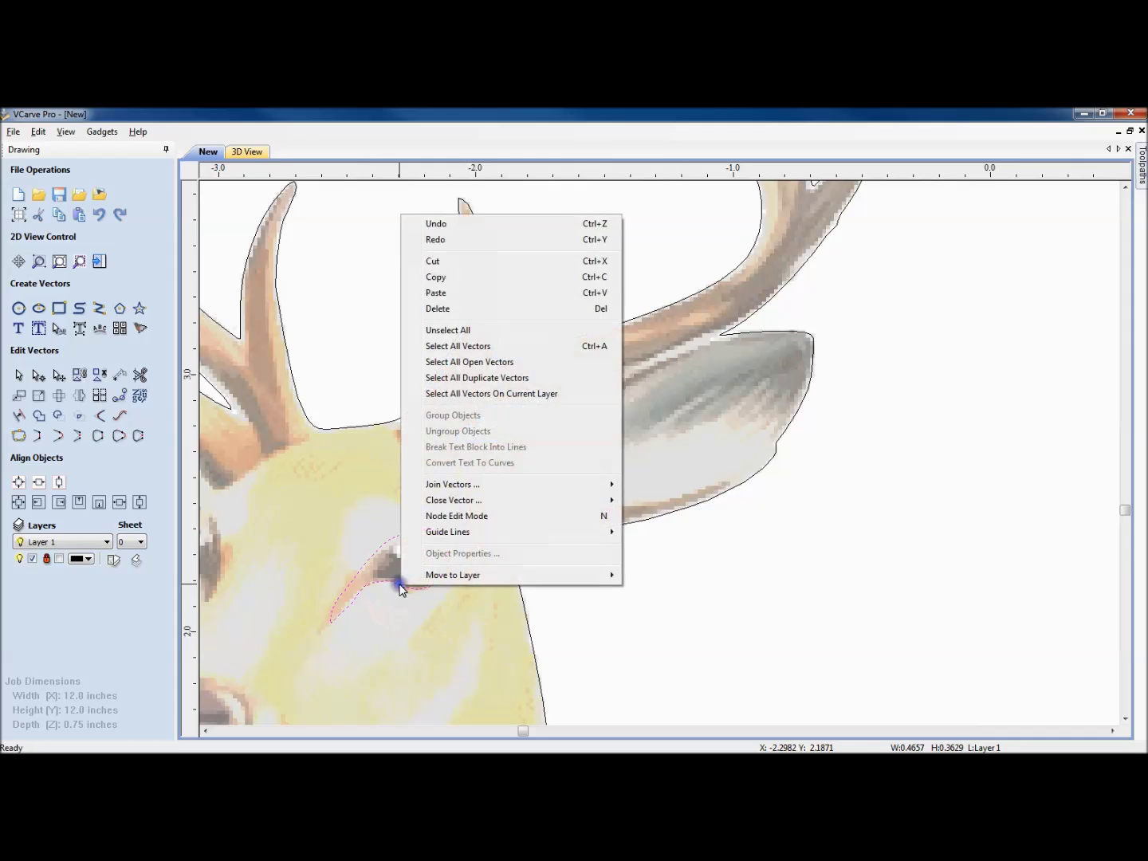
pyautogui.click(450, 516)
pyautogui.scroll(5, 351, 615)
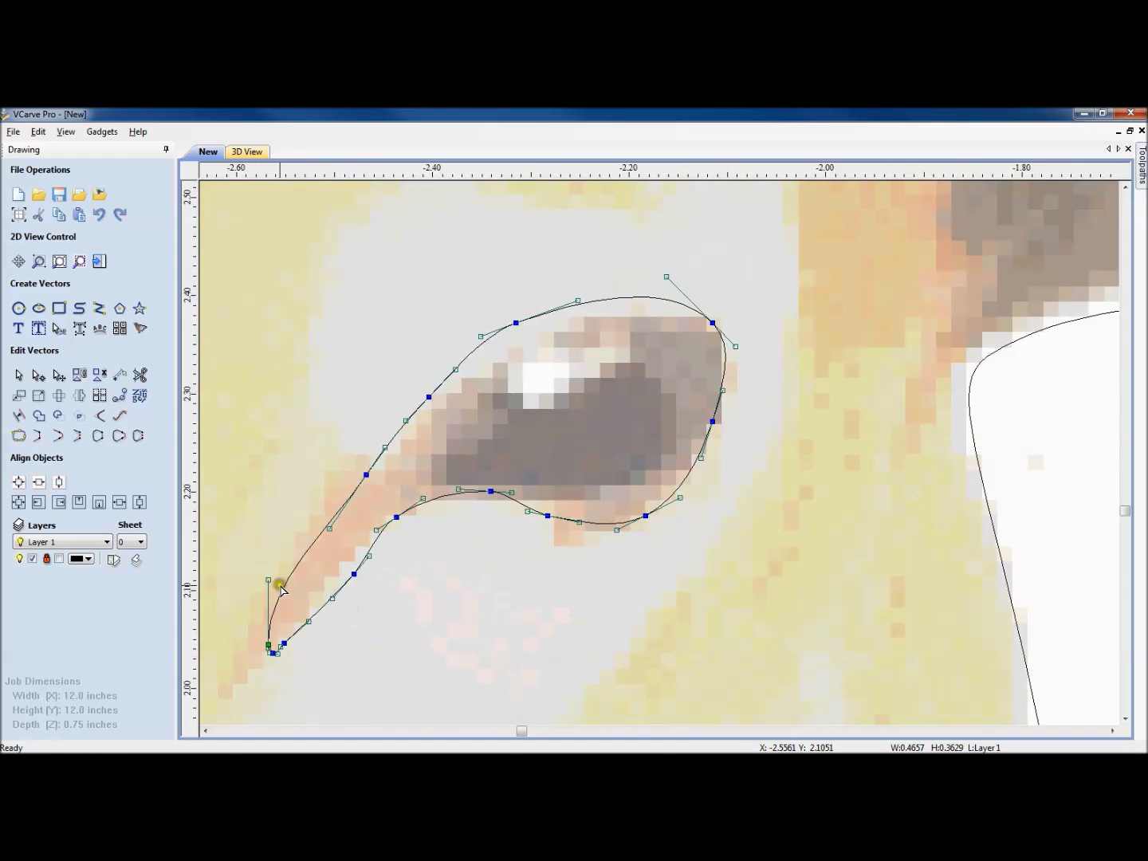
pyautogui.moveTo(266, 579); pyautogui.dragTo(321, 506)
pyautogui.moveTo(269, 645); pyautogui.dragTo(233, 684)
pyautogui.click(337, 653)
pyautogui.scroll(-6, 441, 560)
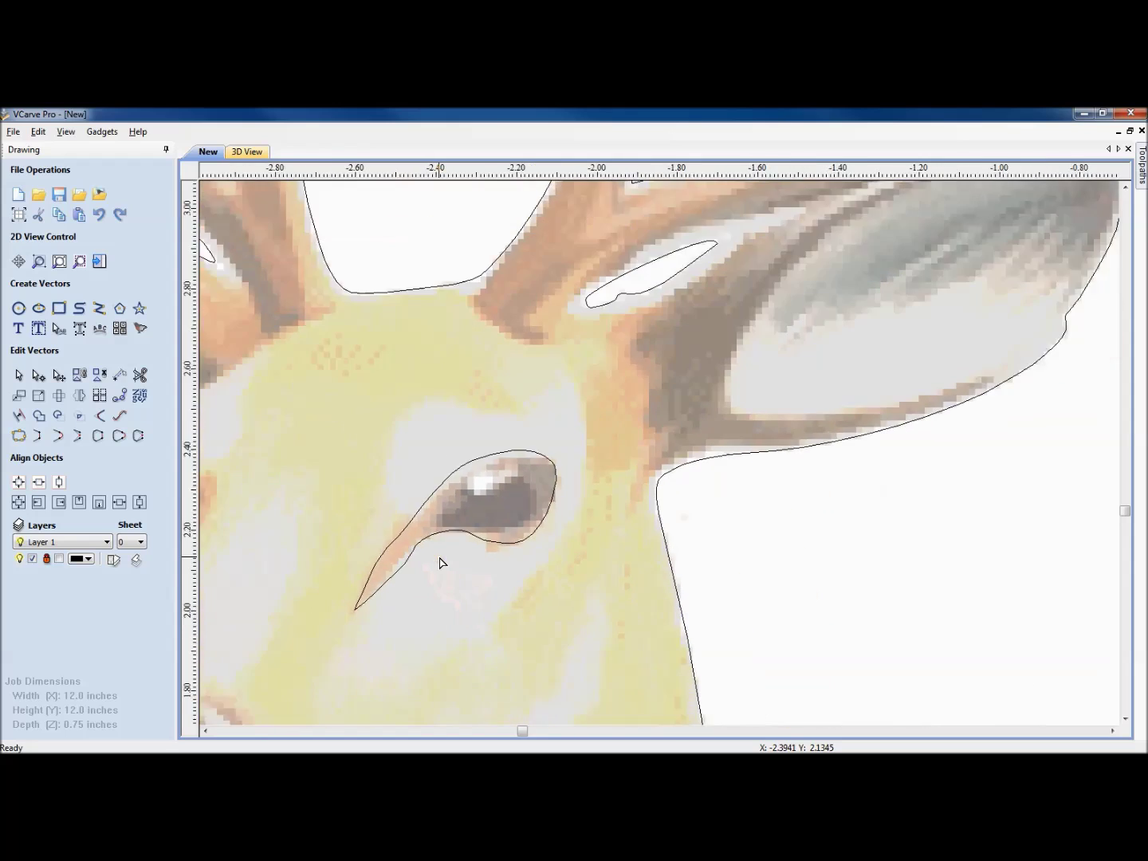
# Step: Move the deer picture off the job area, leaving the traced vectors in place
pyautogui.scroll(-2, 512, 520)
pyautogui.moveTo(502, 589); pyautogui.dragTo(517, 478, button='middle')
pyautogui.scroll(-4, 516, 478)
pyautogui.moveTo(638, 454); pyautogui.dragTo(597, 356, button='middle')
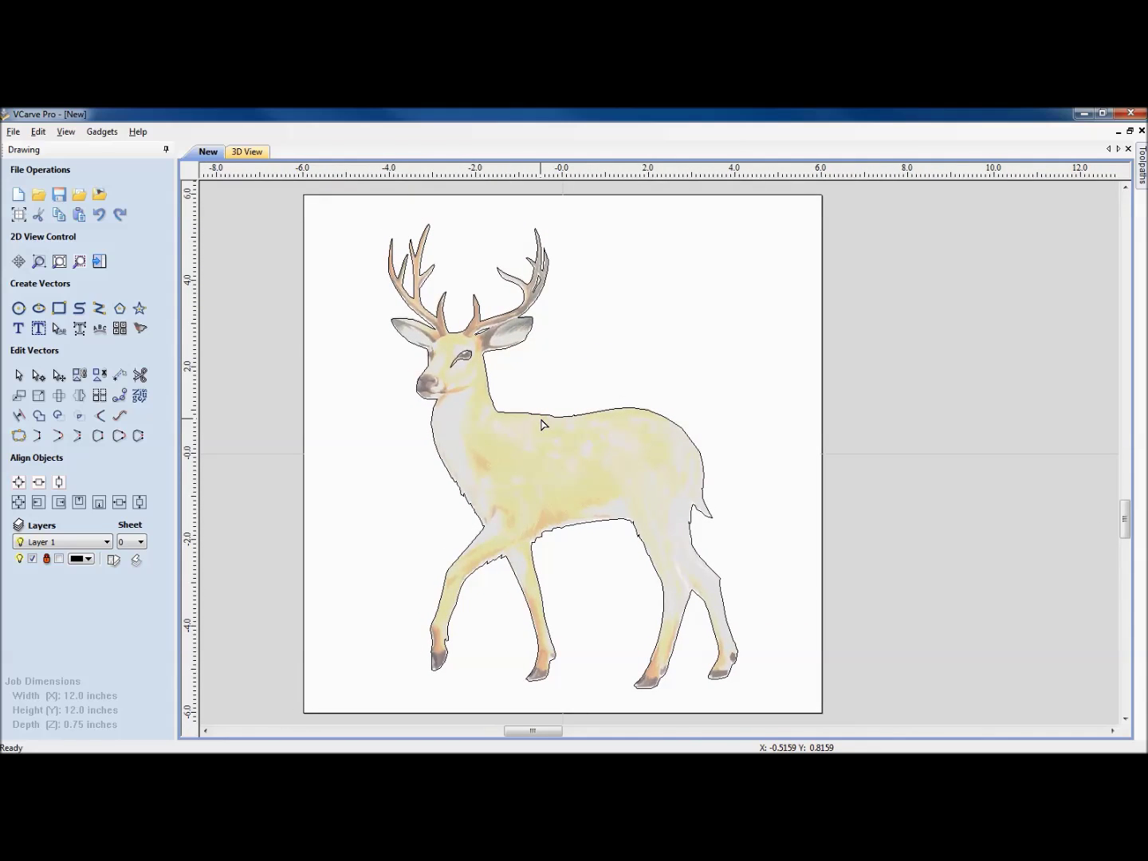
pyautogui.click(622, 561)
pyautogui.click(605, 481)
pyautogui.click(552, 470)
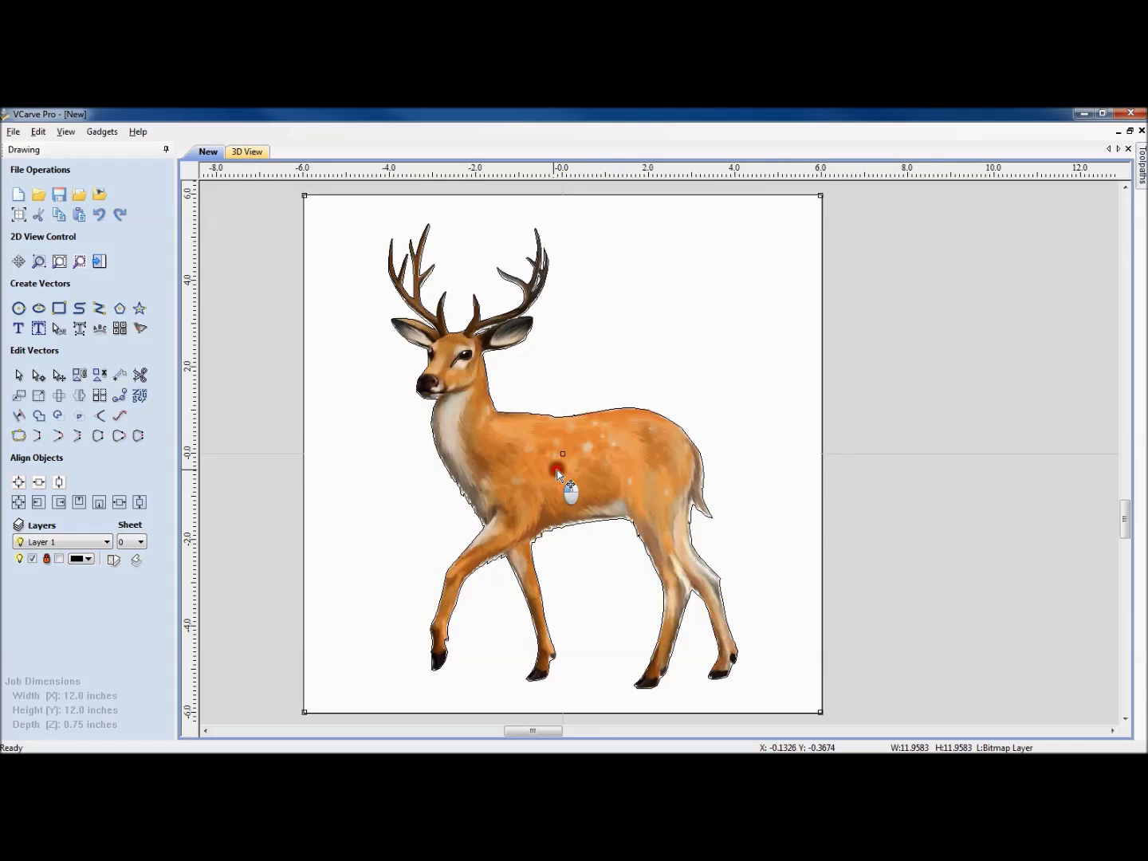
pyautogui.moveTo(567, 485); pyautogui.dragTo(1144, 343)
# Step: Calculate a V-Carve toolpath for all the deer vectors, using the 60-degree 0.25 inch V-bit and a 0.2 inch flat depth
pyautogui.moveTo(332, 206); pyautogui.dragTo(749, 695)
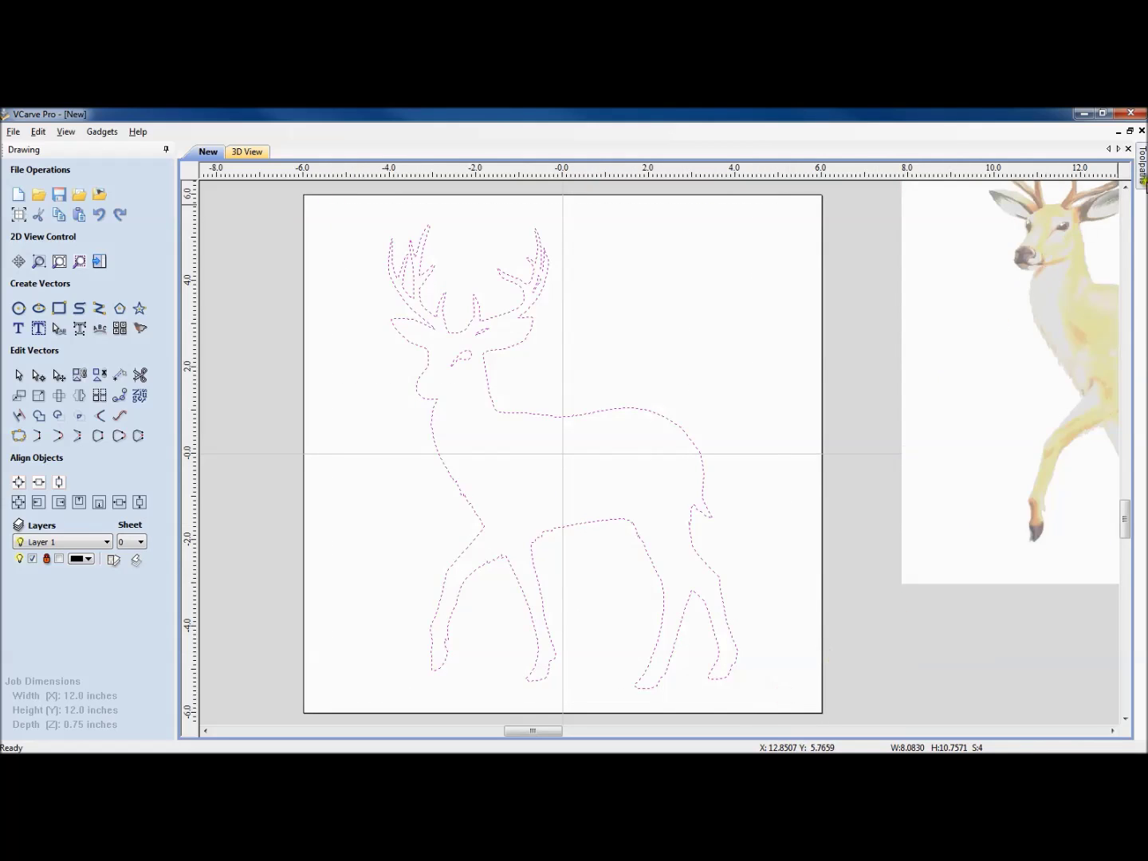
pyautogui.moveTo(1141, 179)
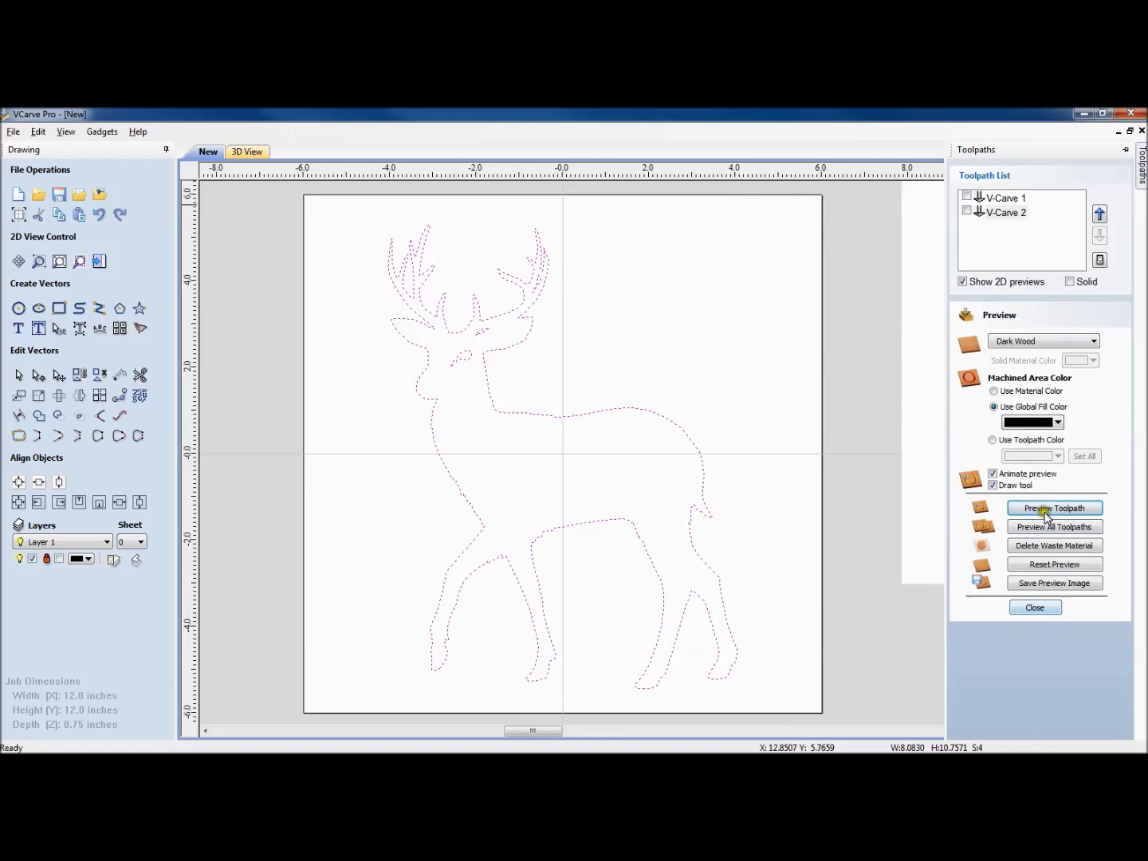
pyautogui.click(1041, 609)
pyautogui.click(991, 337)
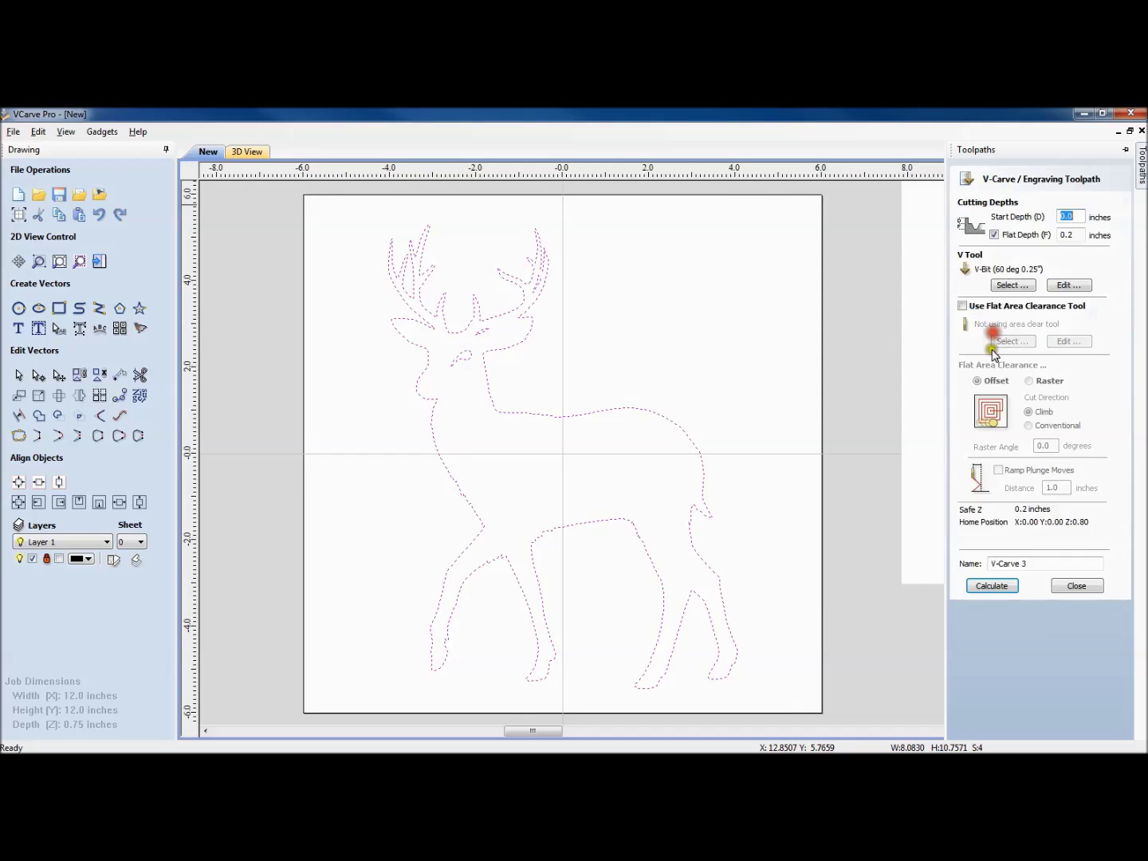
pyautogui.click(995, 588)
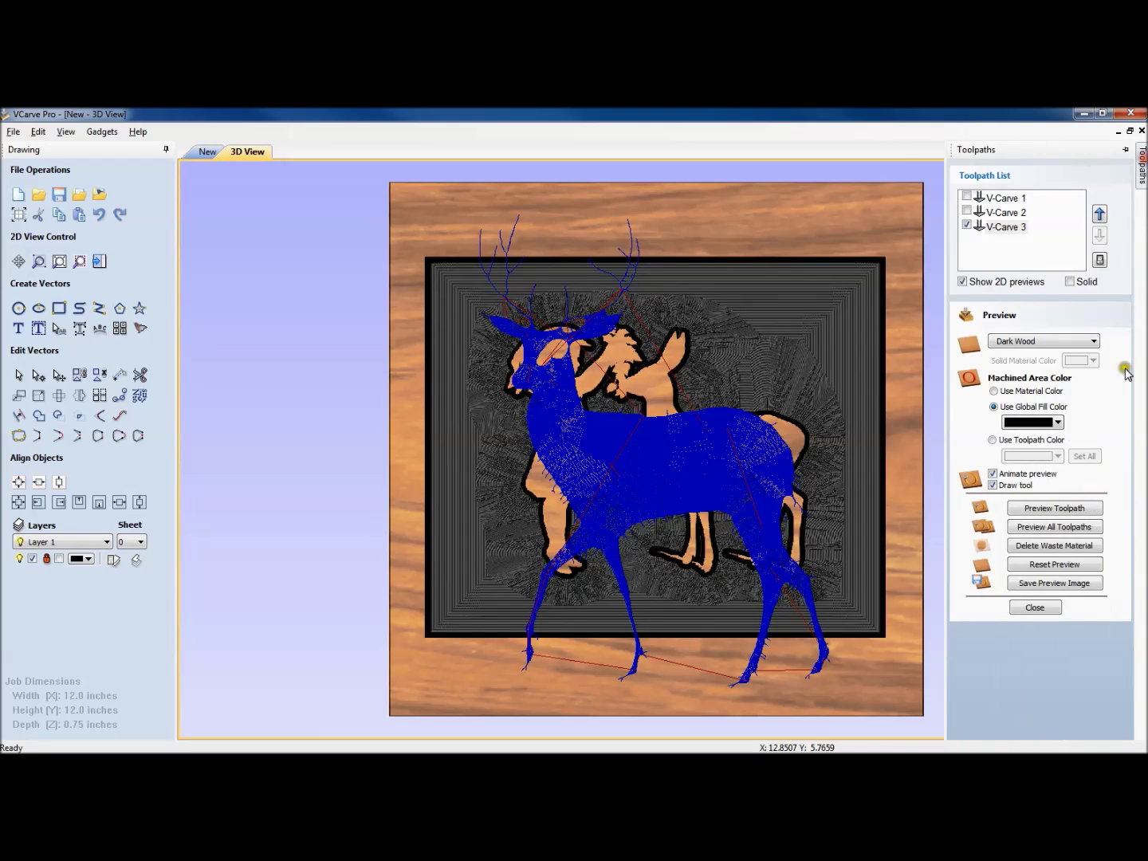
# Step: Reset the 3D preview, preview the V-Carve 3 toolpath, and inspect the carved head and antlers
pyautogui.click(1059, 566)
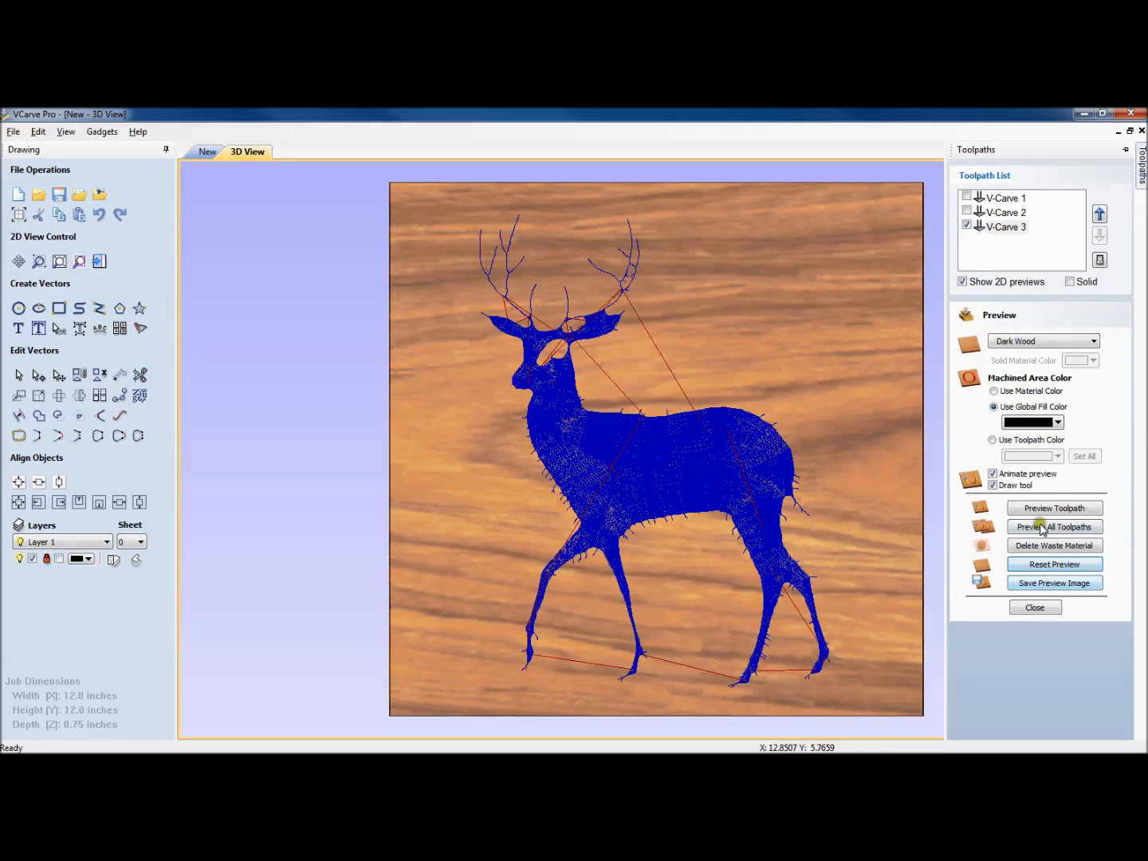
pyautogui.click(1051, 507)
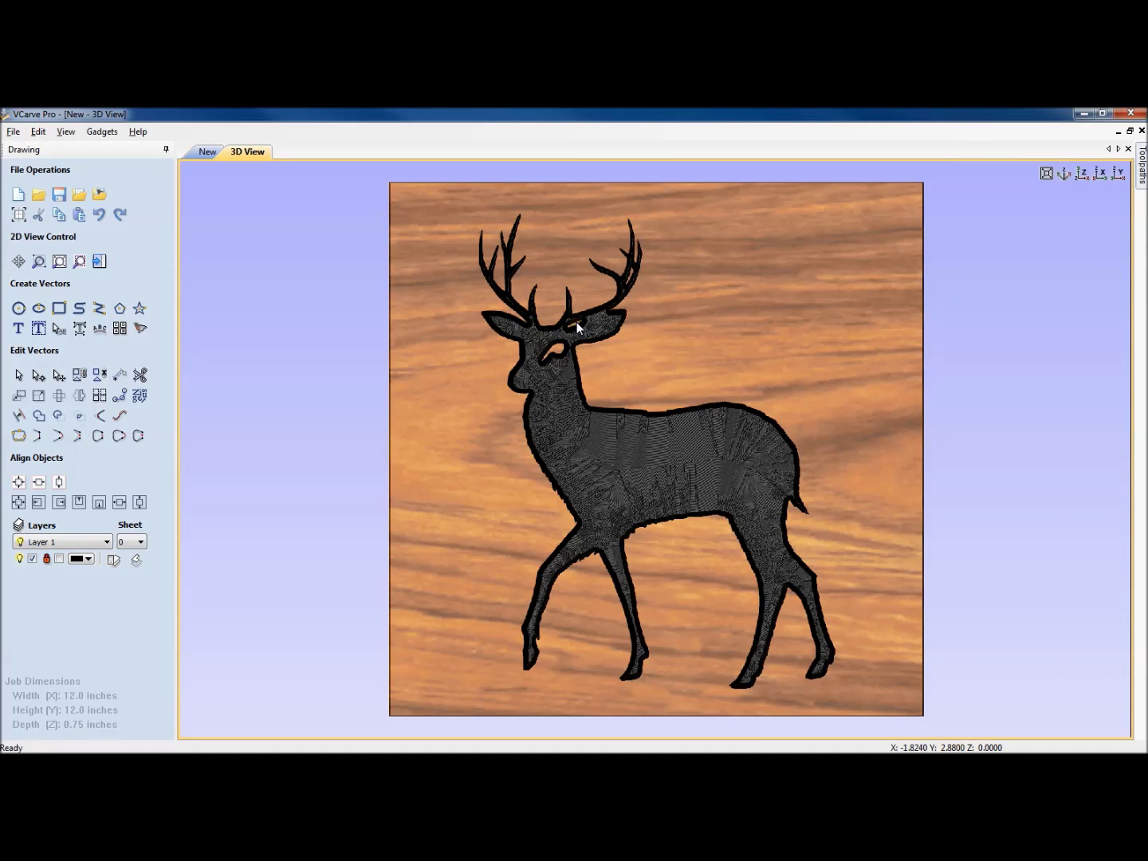
pyautogui.scroll(2, 603, 312)
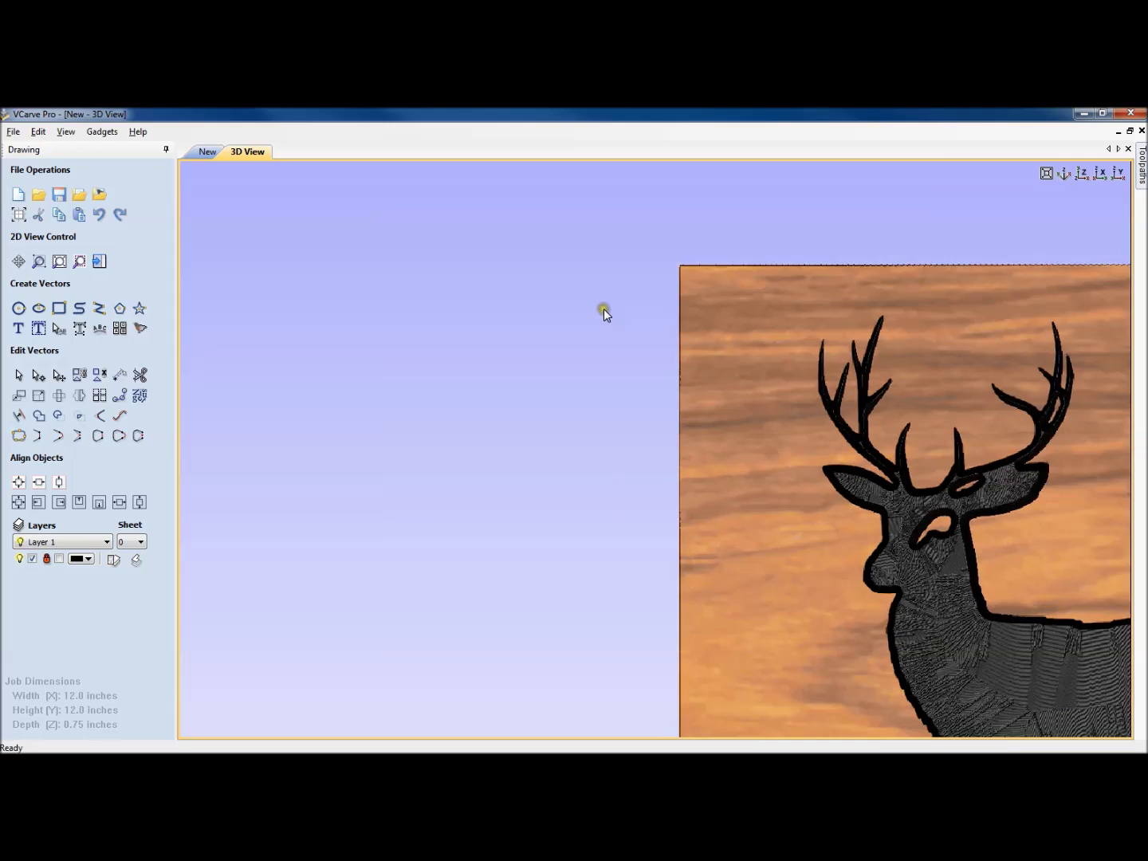
pyautogui.moveTo(925, 468); pyautogui.dragTo(563, 370, button='middle')
pyautogui.scroll(1, 592, 389)
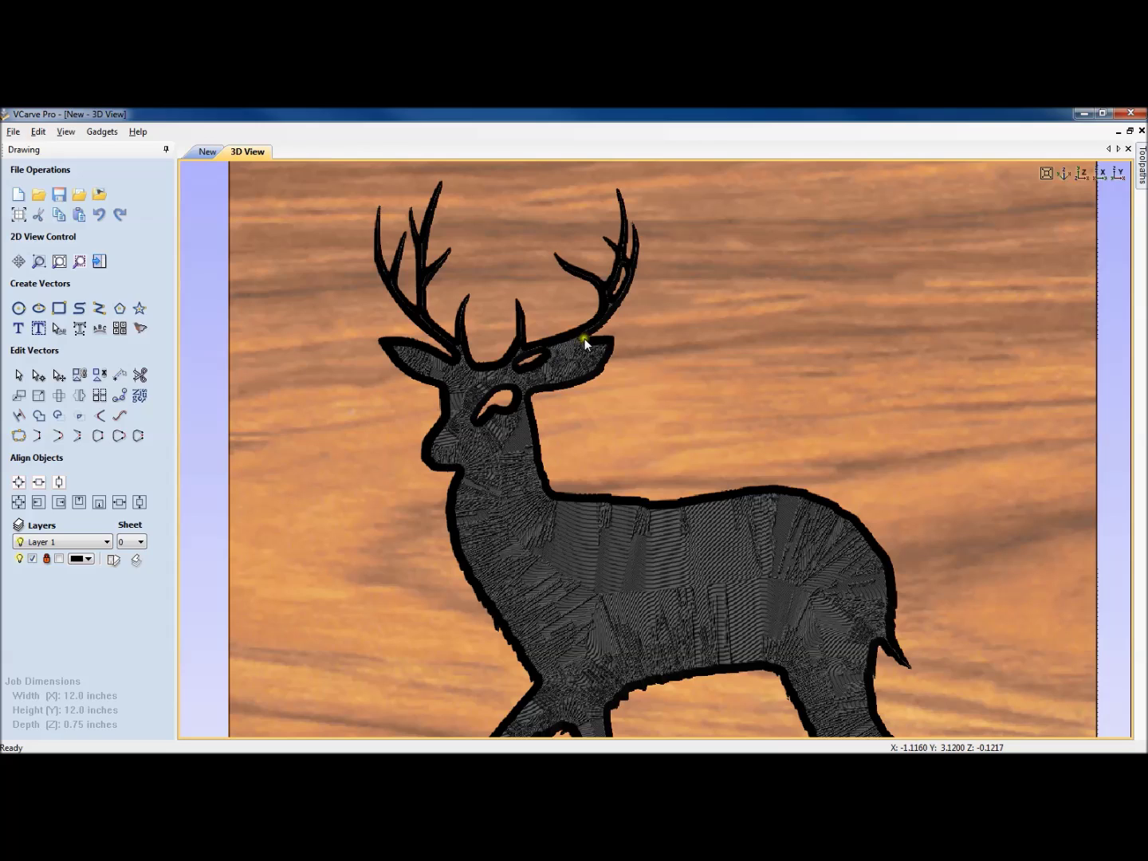
# Step: Delete all the deer vectors from the 2D drawing and move the deer picture back over the job area
pyautogui.click(204, 154)
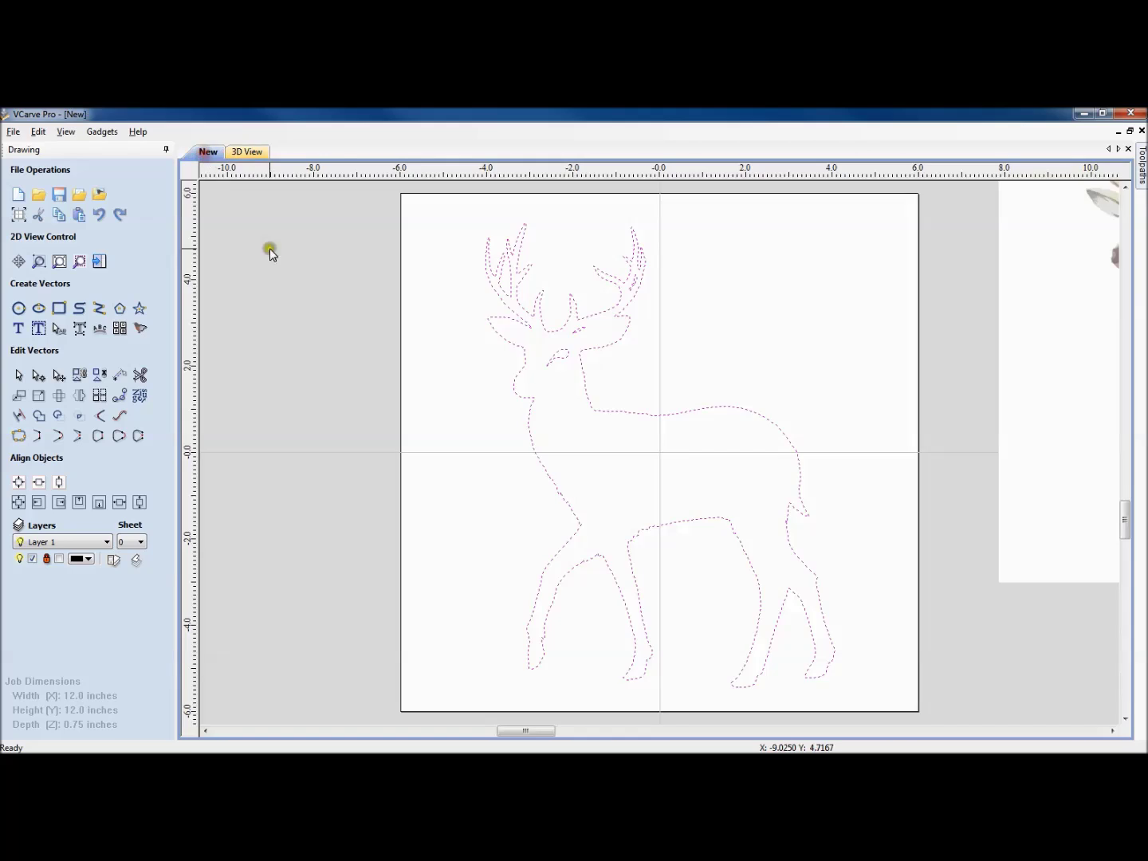
pyautogui.scroll(2, 510, 420)
pyautogui.moveTo(510, 420); pyautogui.dragTo(547, 462, button='middle')
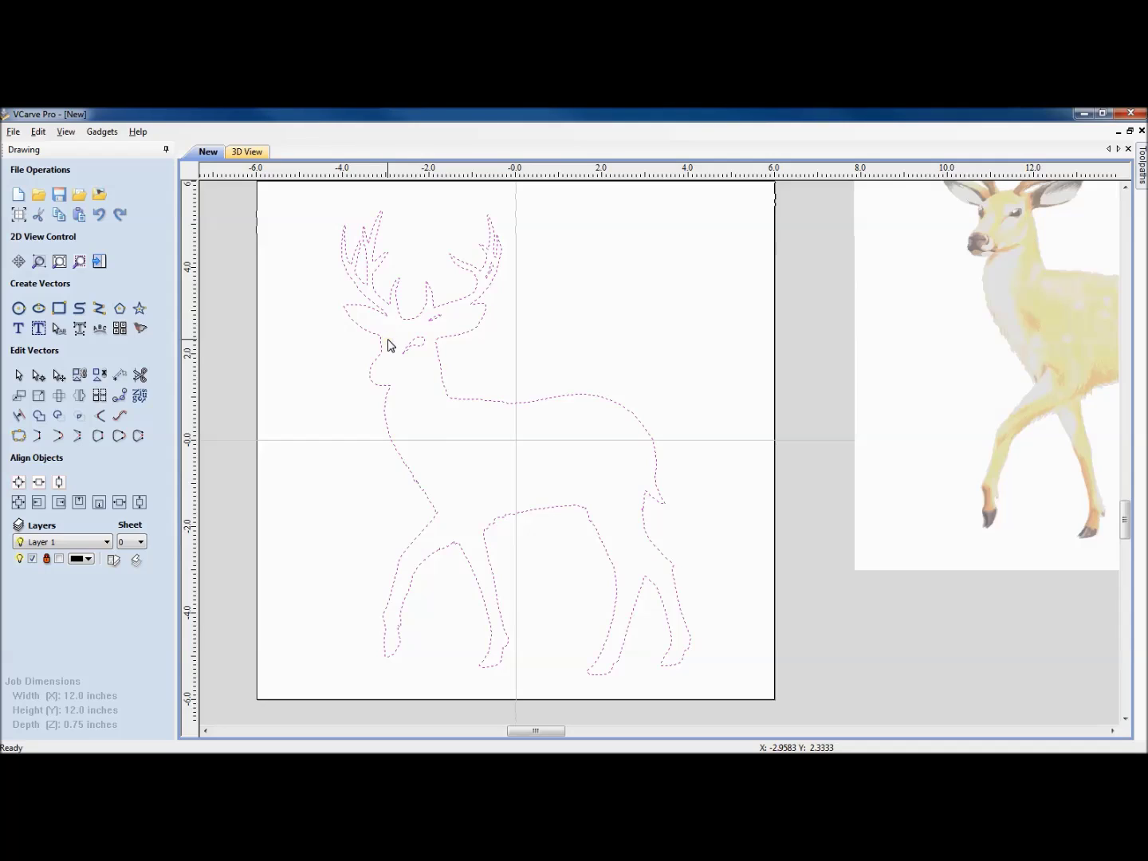
pyautogui.click(530, 344)
pyautogui.moveTo(294, 200); pyautogui.dragTo(720, 698)
pyautogui.press('Delete')
pyautogui.click(1080, 347)
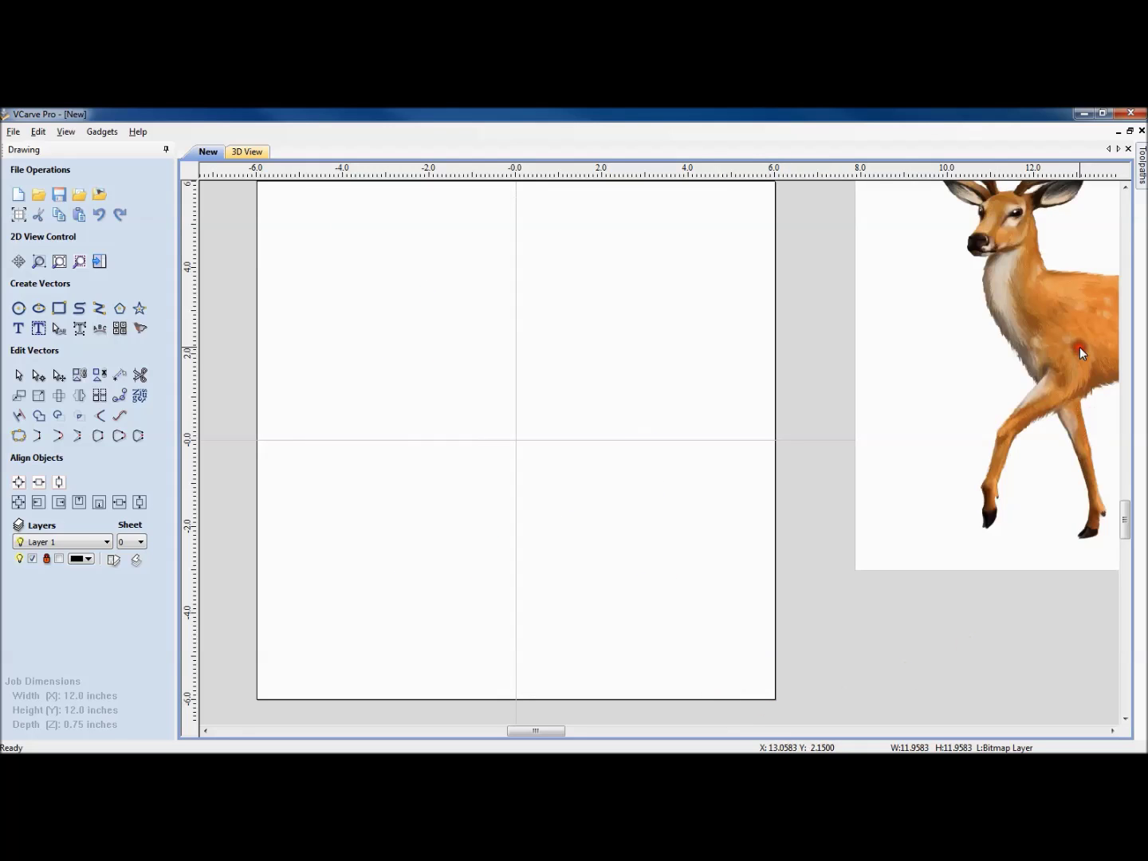
pyautogui.moveTo(1080, 347); pyautogui.dragTo(480, 476)
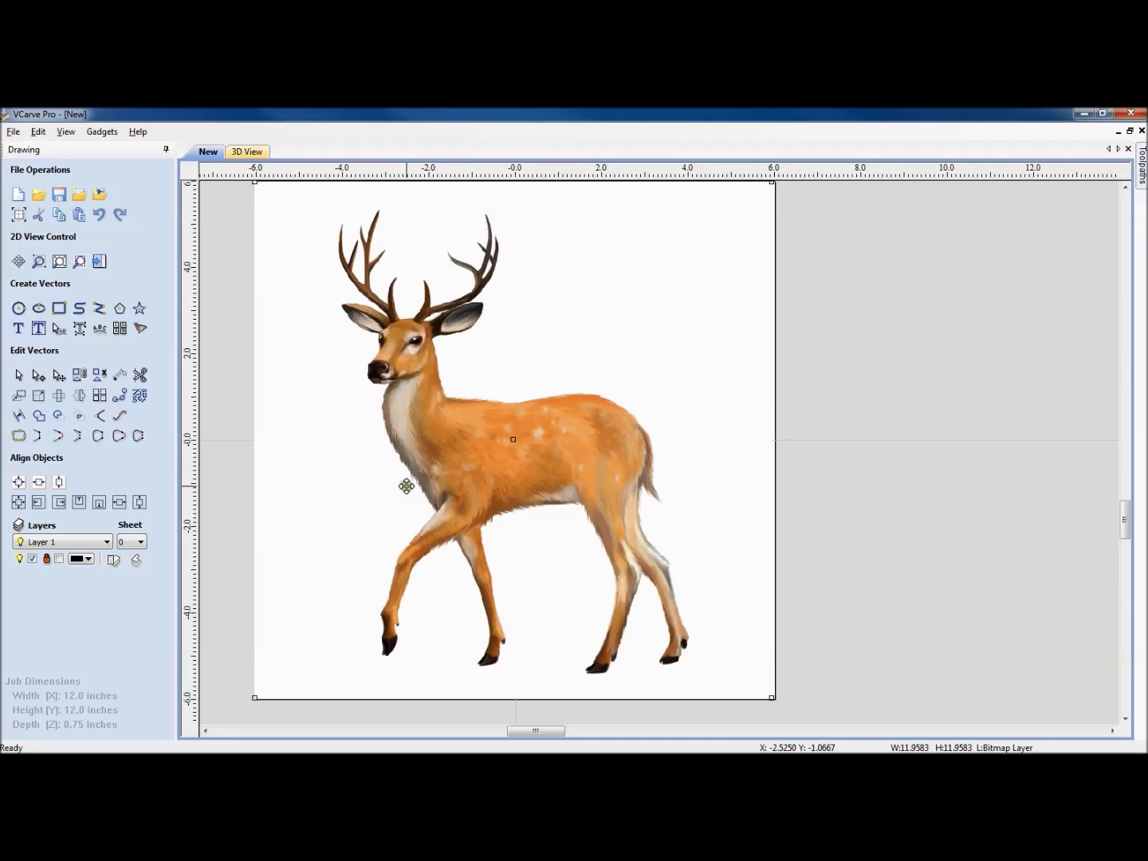
# Step: Start tracing the deer bitmap in Color mode with 16 colors and select all four dark colors in the first row
pyautogui.click(140, 329)
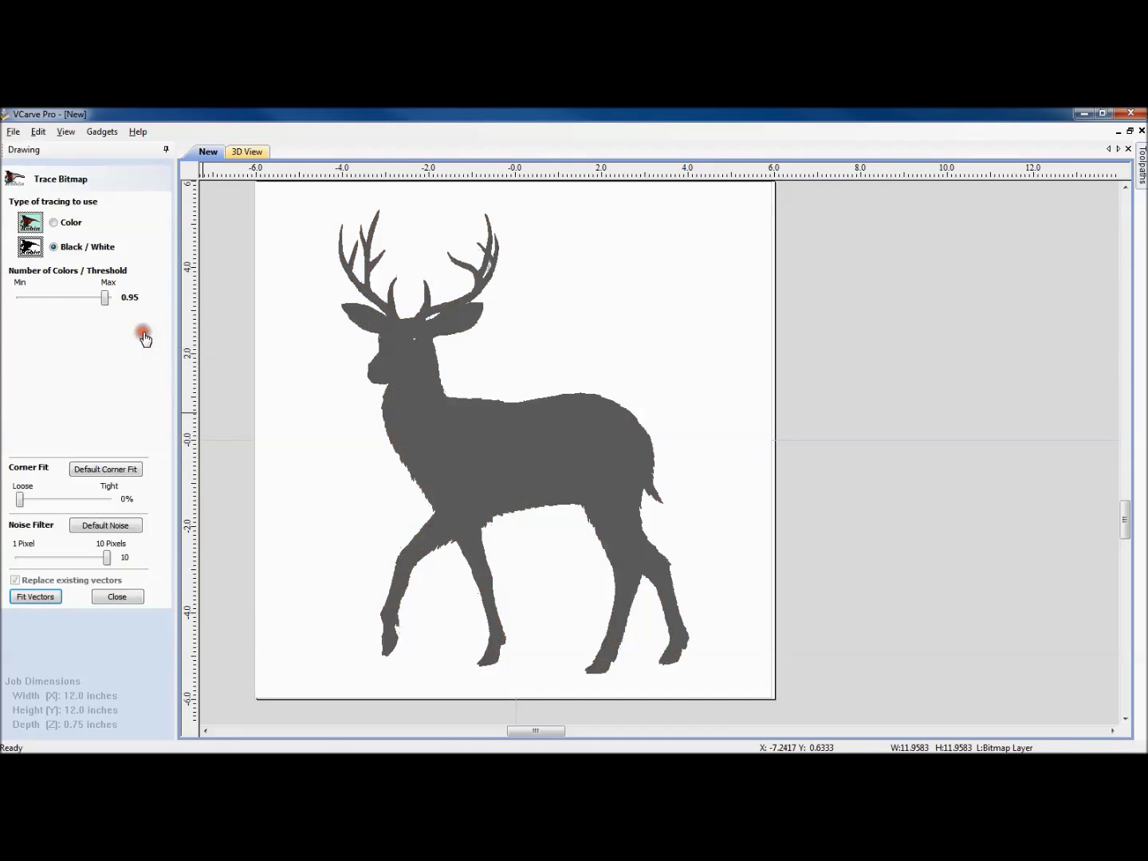
pyautogui.click(54, 223)
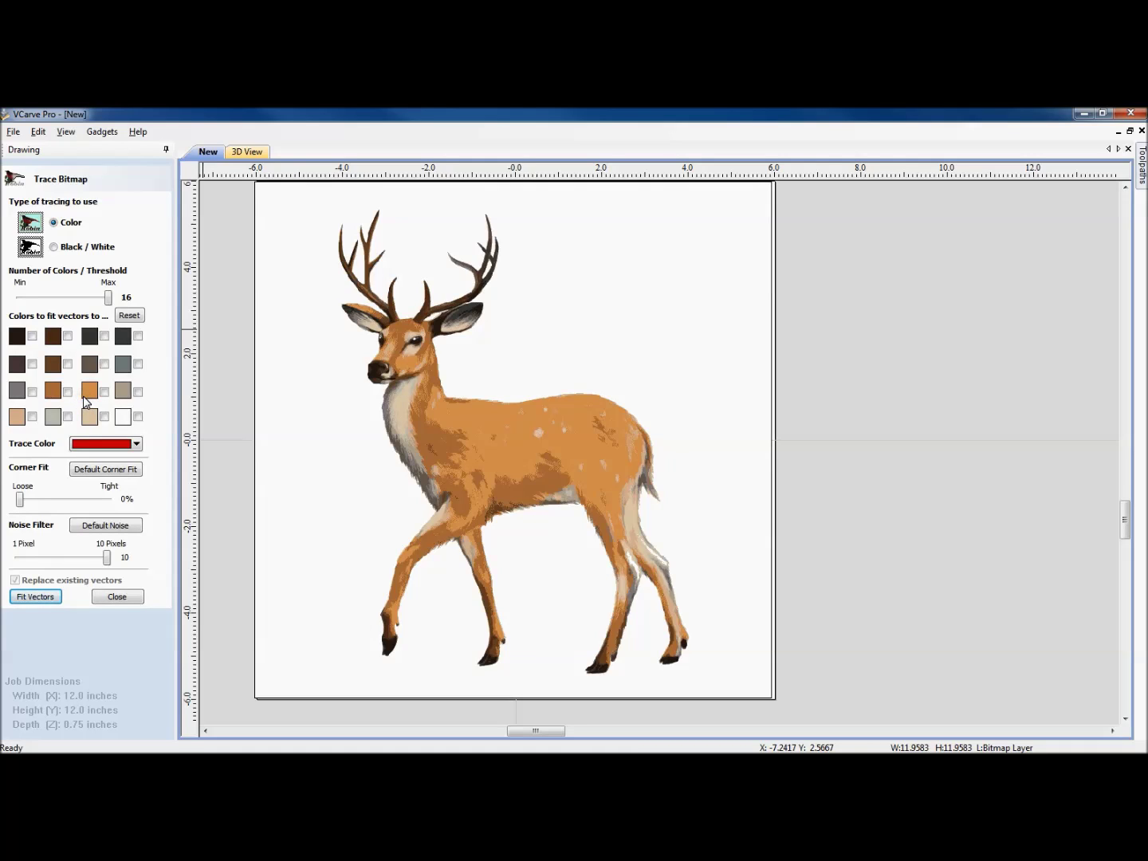
pyautogui.click(33, 336)
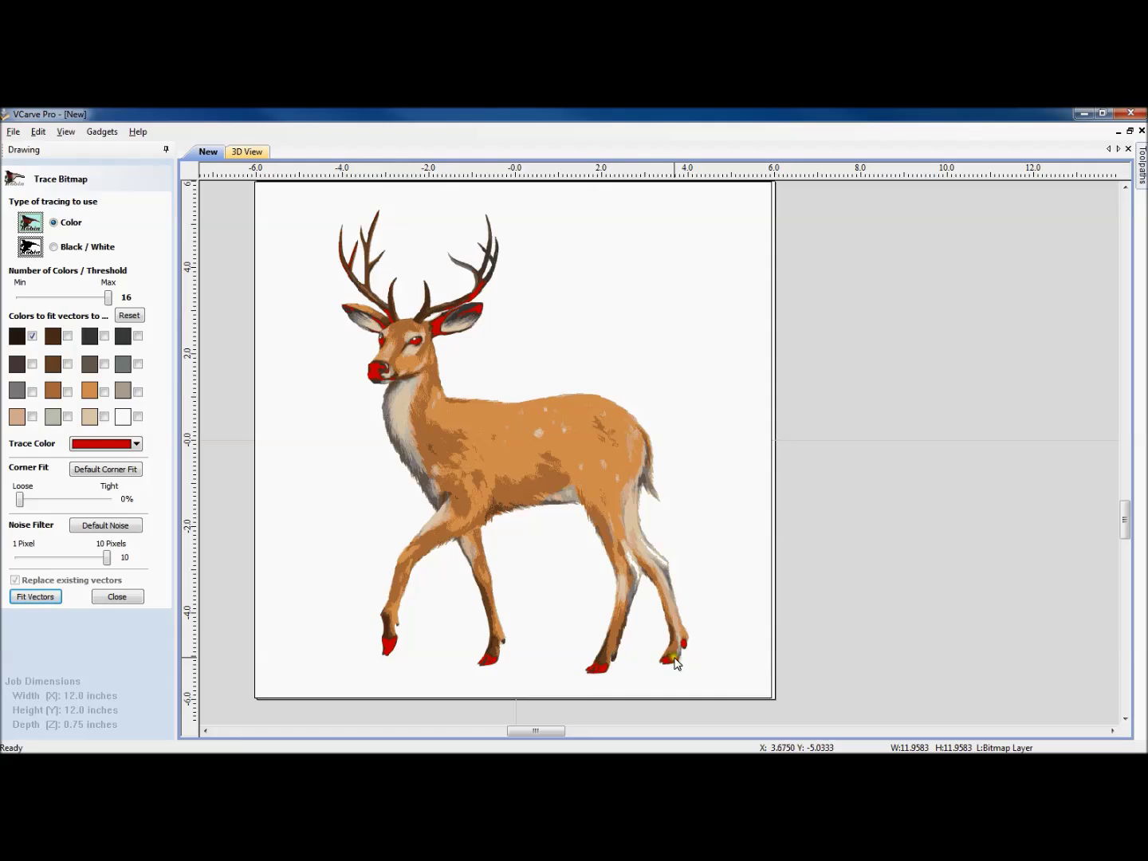
pyautogui.click(68, 337)
pyautogui.click(104, 337)
pyautogui.click(138, 336)
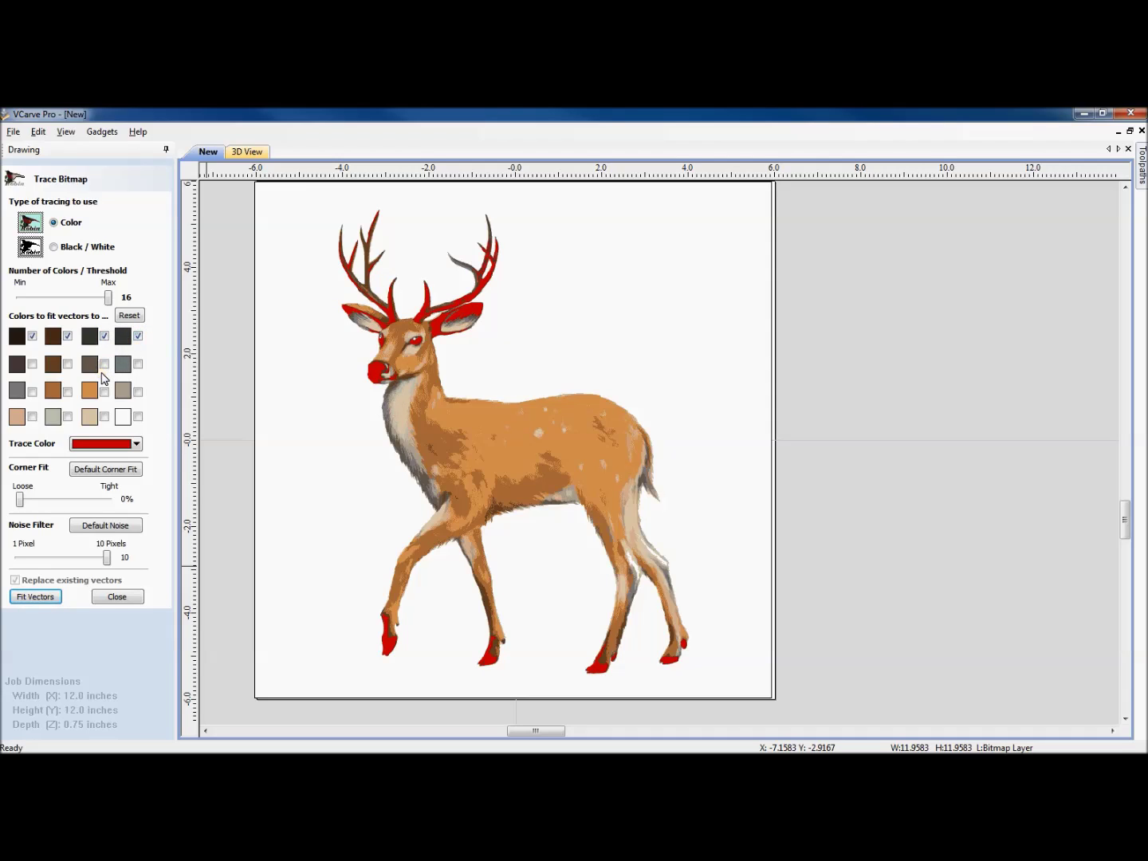
# Step: Add the first three second-row colors to the selection, fit vectors to the selected colors, and finish the bitmap trace
pyautogui.click(32, 364)
pyautogui.click(69, 364)
pyautogui.click(104, 364)
pyautogui.click(138, 364)
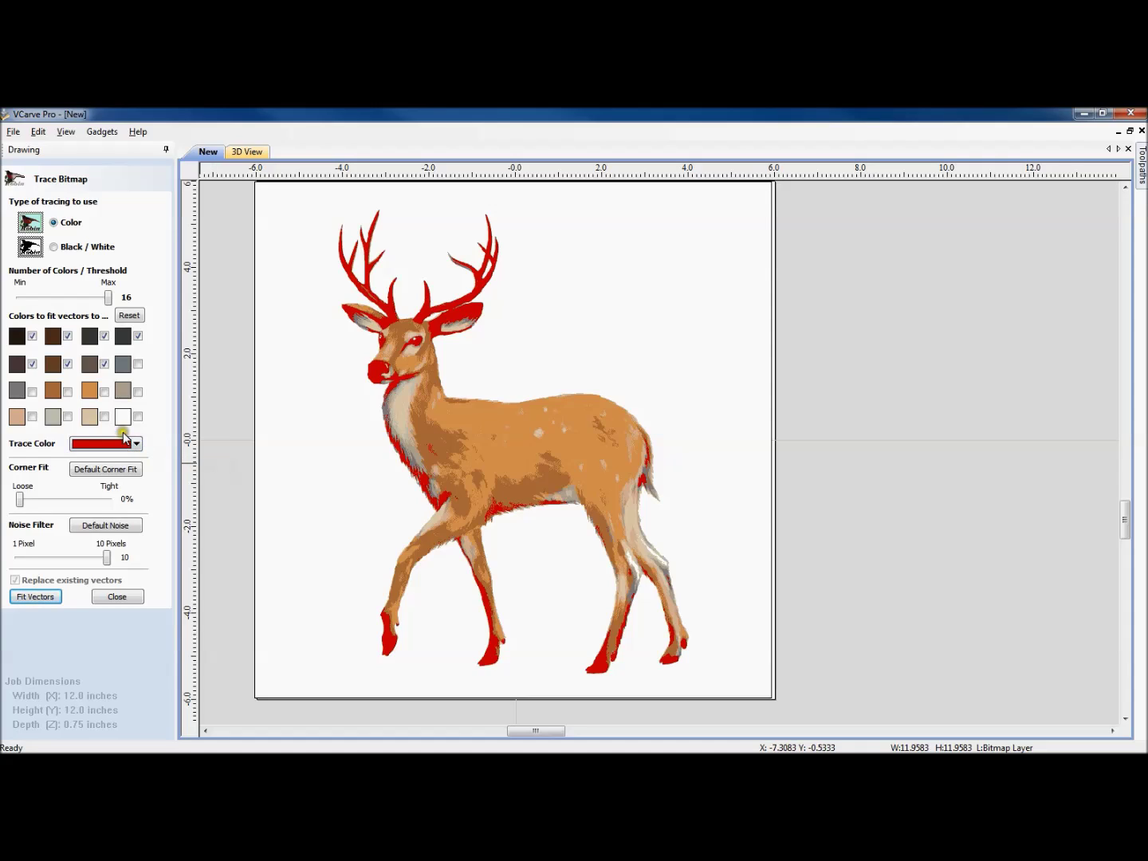
pyautogui.click(36, 600)
pyautogui.click(498, 568)
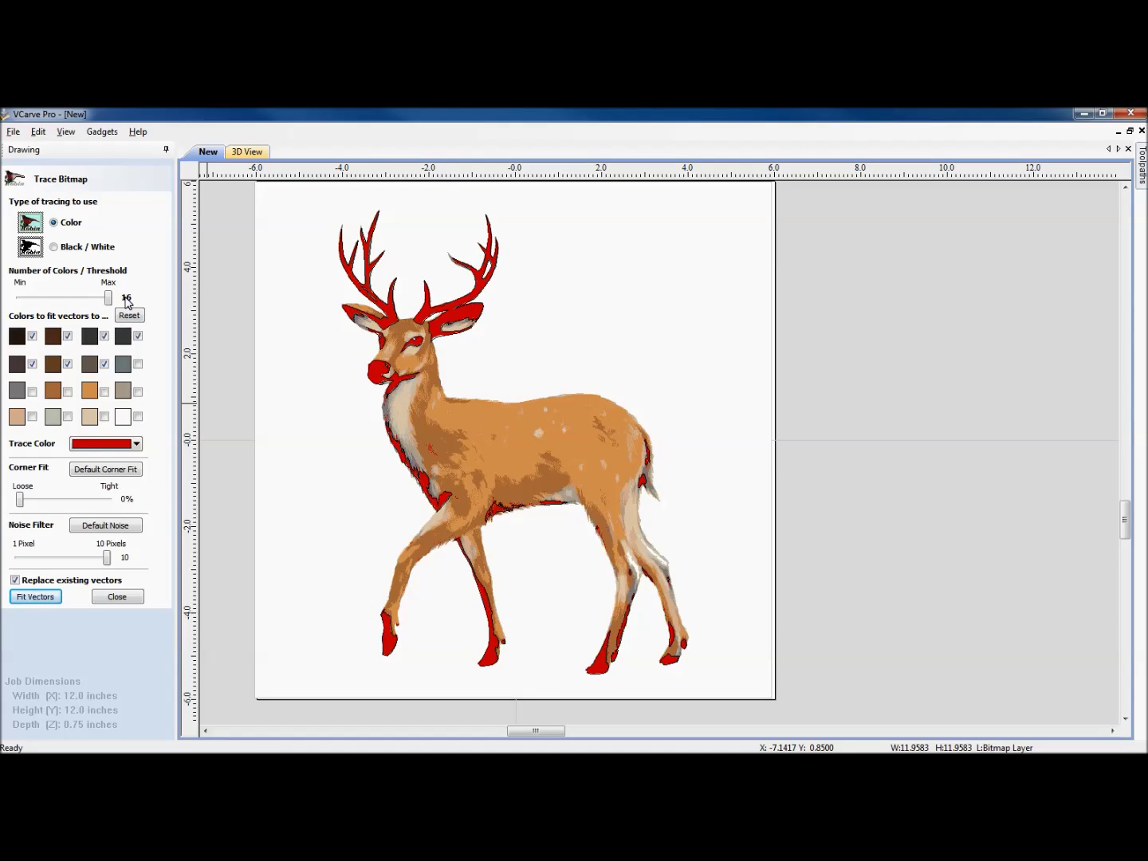
pyautogui.click(131, 316)
pyautogui.click(117, 597)
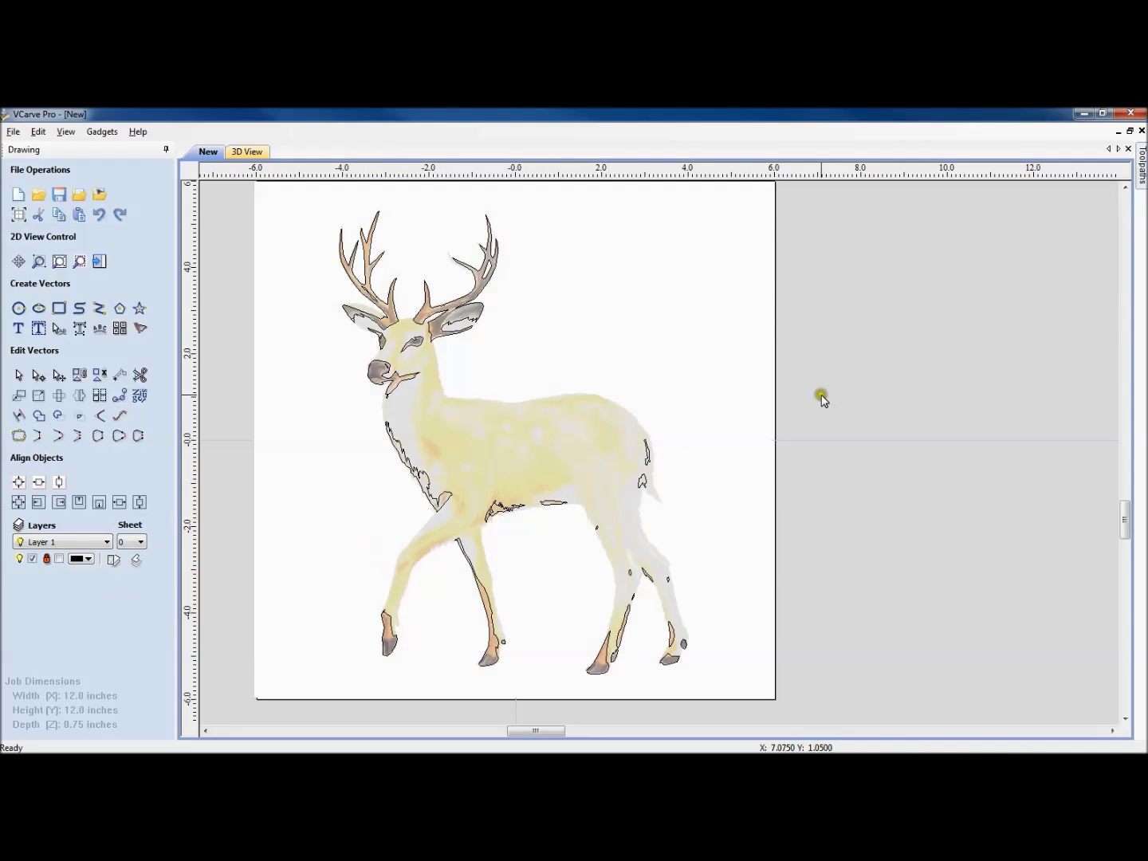
# Step: Calculate a V-Carve toolpath for all the color-traced deer vectors, using the 60-degree 0.25 inch V-bit and a 0.2 inch flat depth
pyautogui.click(1141, 169)
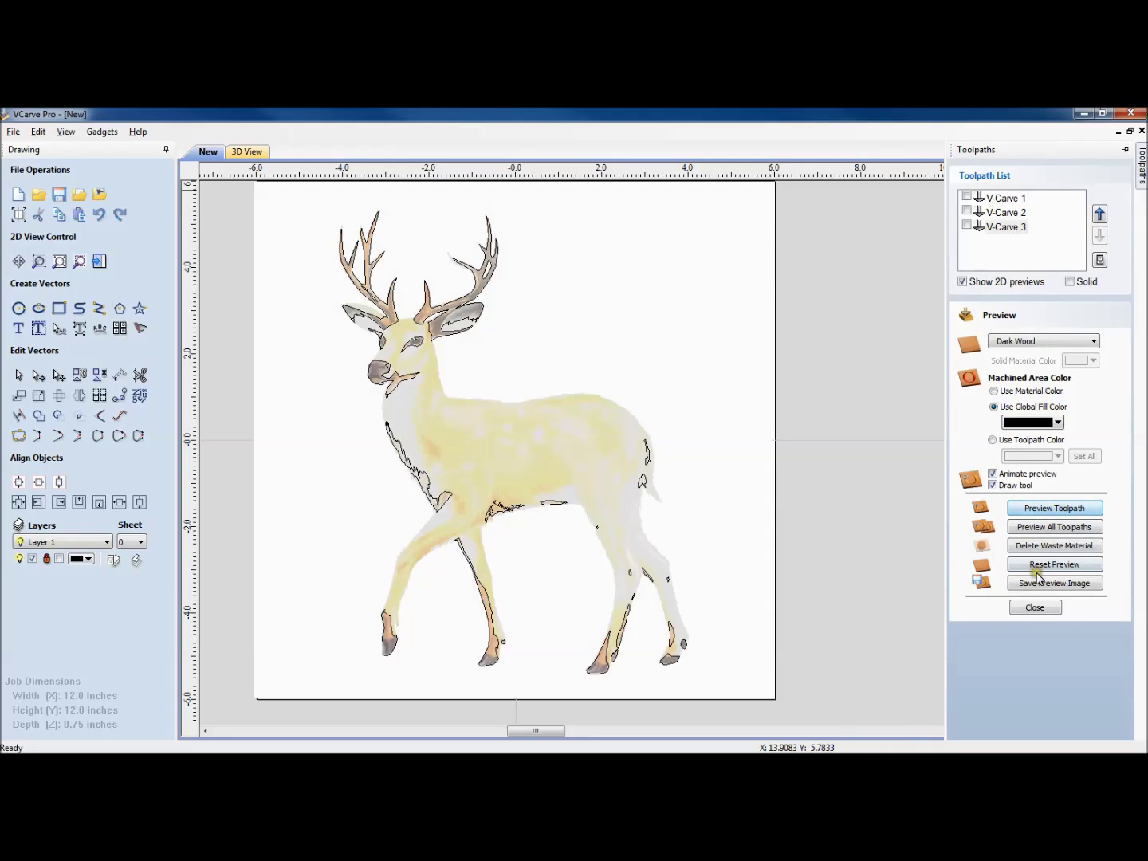
pyautogui.click(1036, 608)
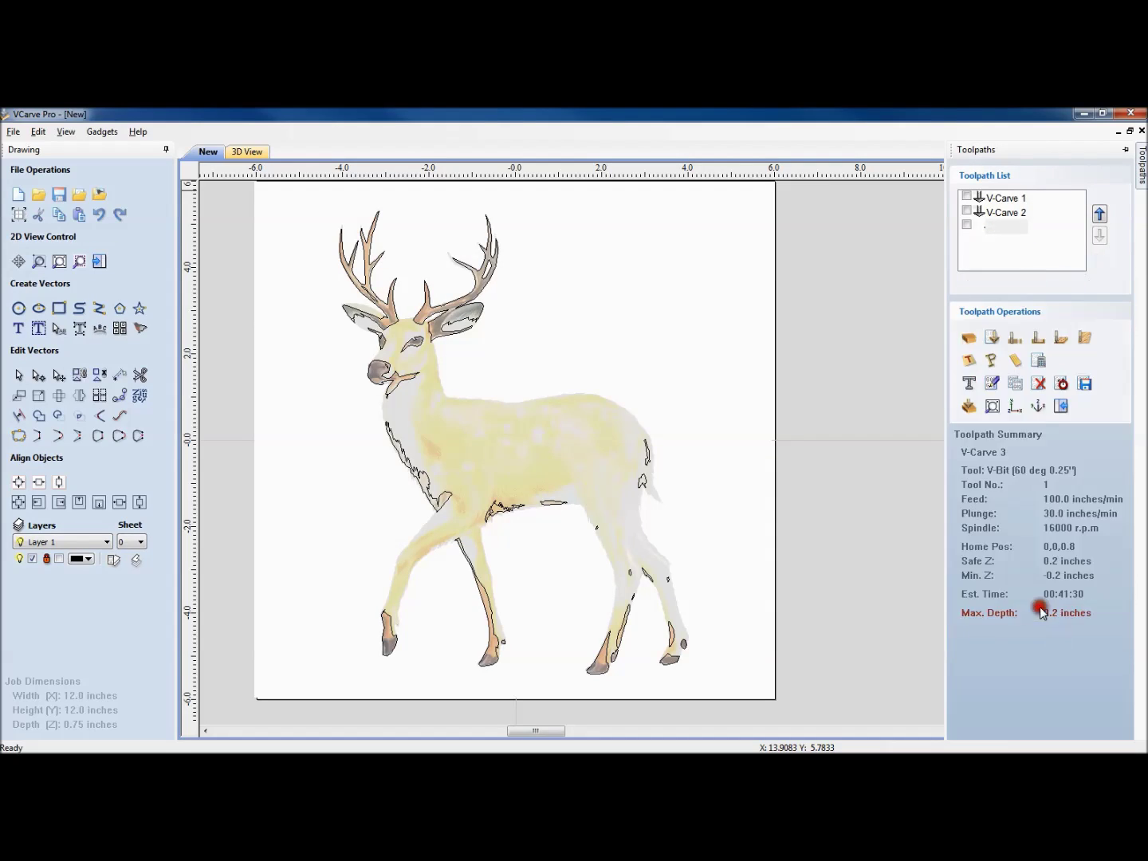
pyautogui.click(989, 338)
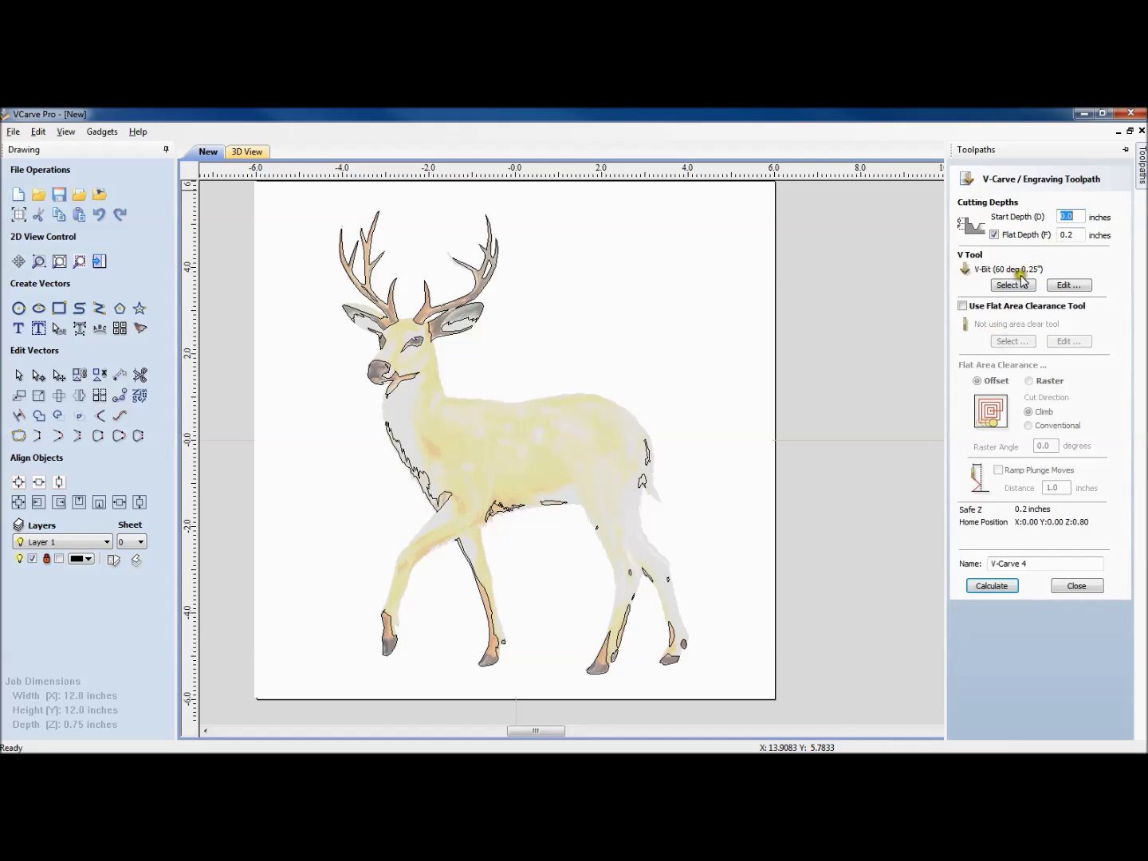
pyautogui.click(992, 586)
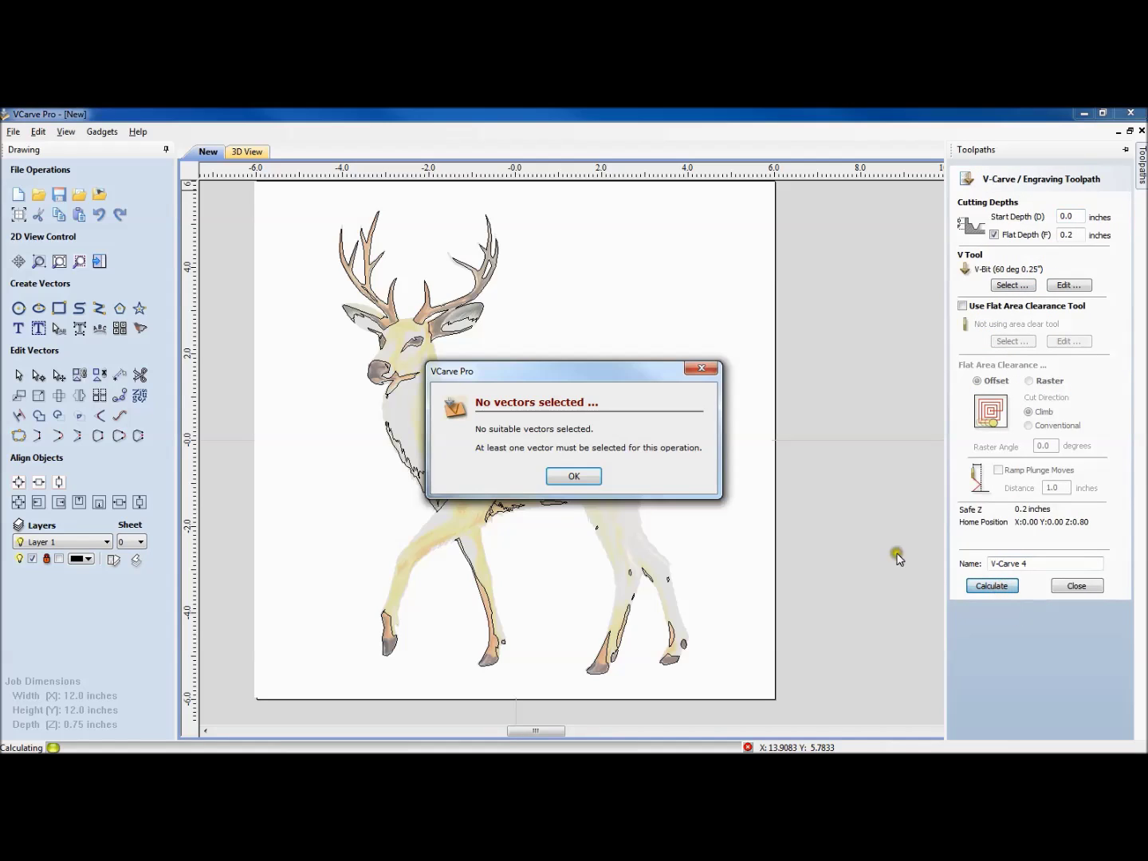
pyautogui.click(568, 477)
pyautogui.moveTo(303, 195); pyautogui.dragTo(727, 679)
pyautogui.moveTo(1142, 209)
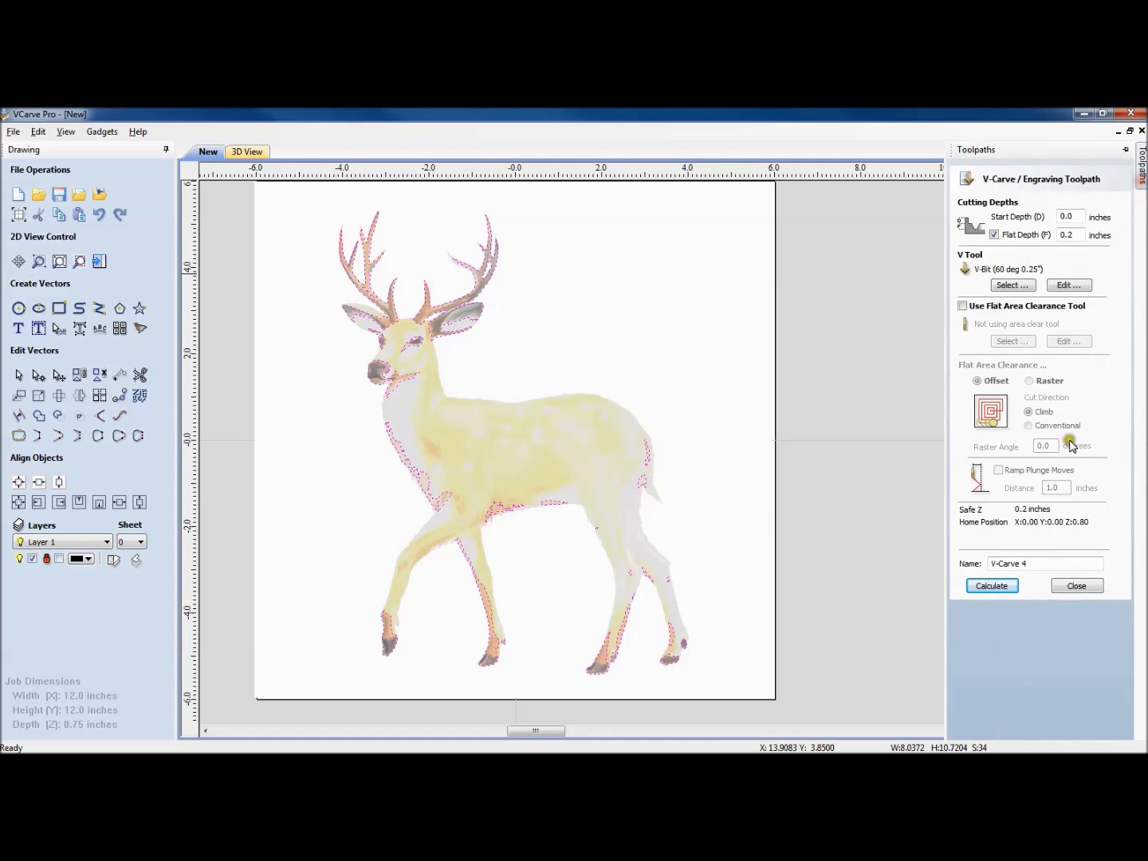
pyautogui.click(992, 587)
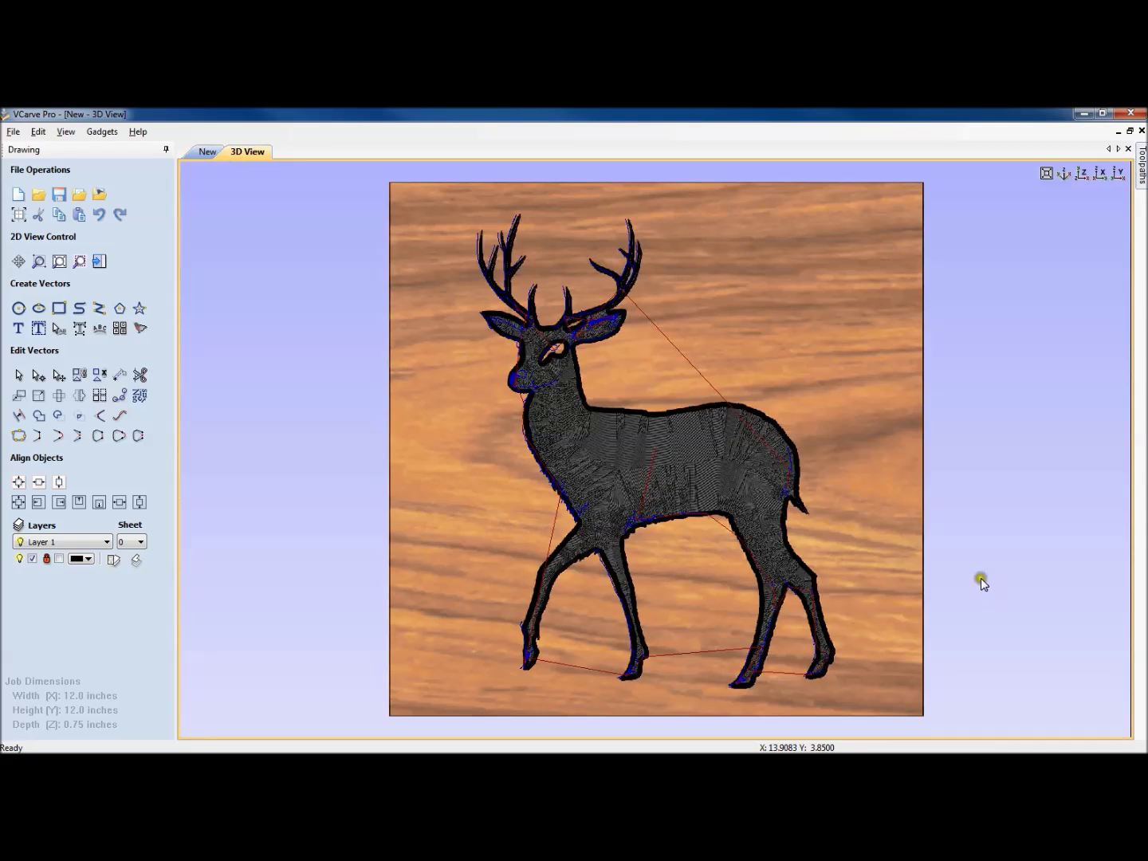
# Step: Reset the 3D preview and preview the V-Carve 4 toolpath on the dark wood material
pyautogui.moveTo(1140, 164)
pyautogui.click(1054, 564)
pyautogui.click(1053, 507)
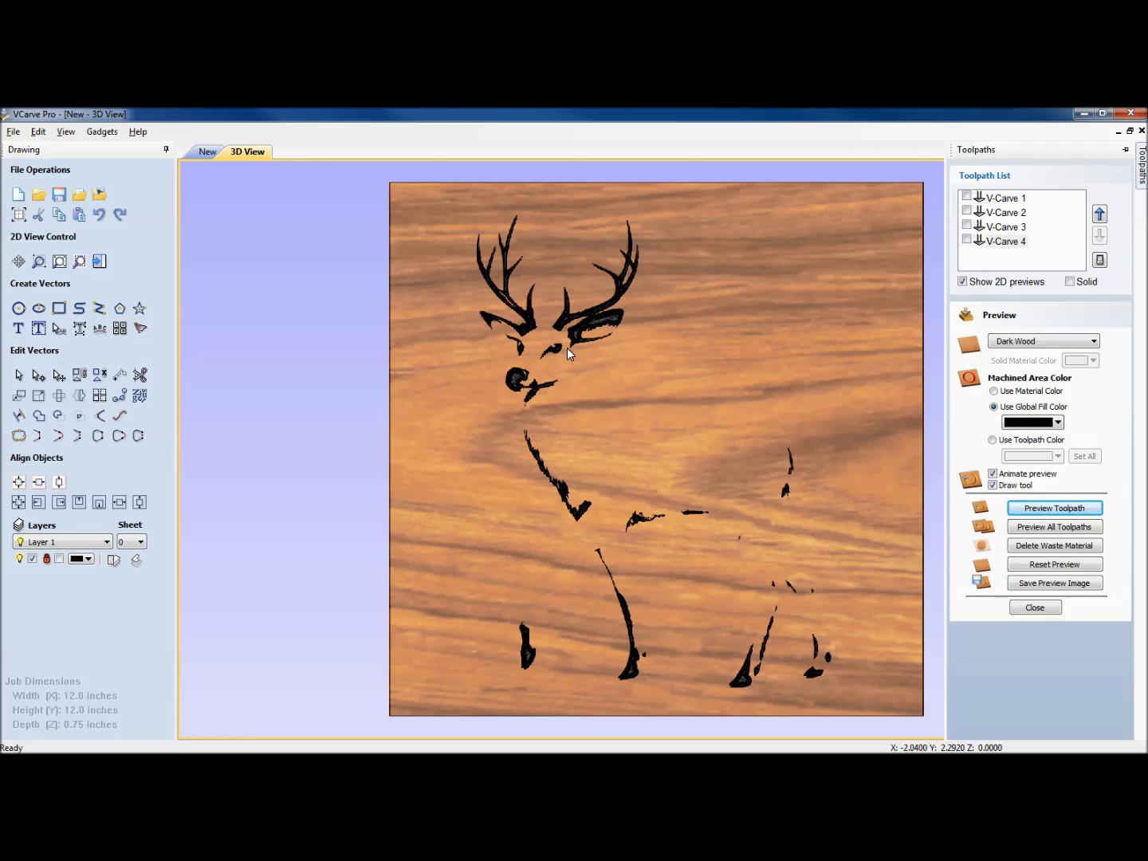
pyautogui.click(1036, 608)
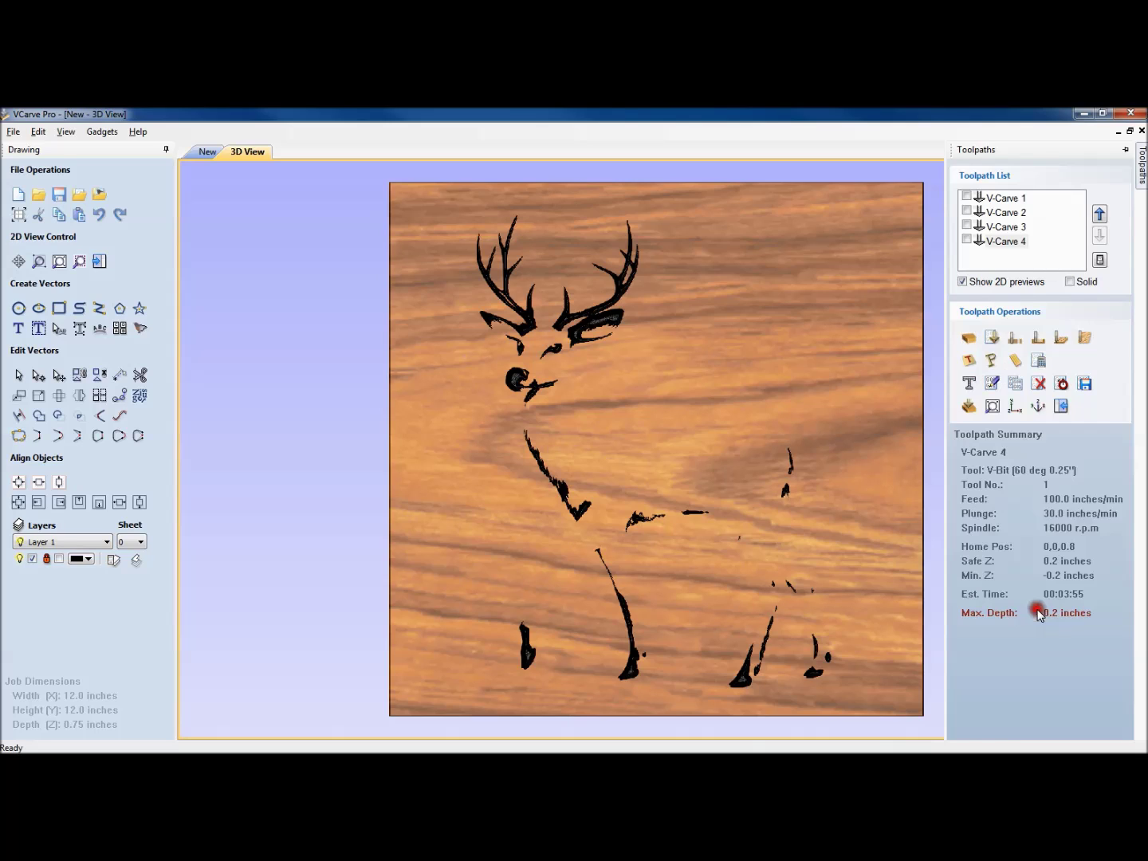
# Step: Delete all the traced deer vectors and the full-color deer picture from the 2D drawing
pyautogui.click(204, 151)
pyautogui.moveTo(420, 206); pyautogui.dragTo(856, 713)
pyautogui.press('Delete')
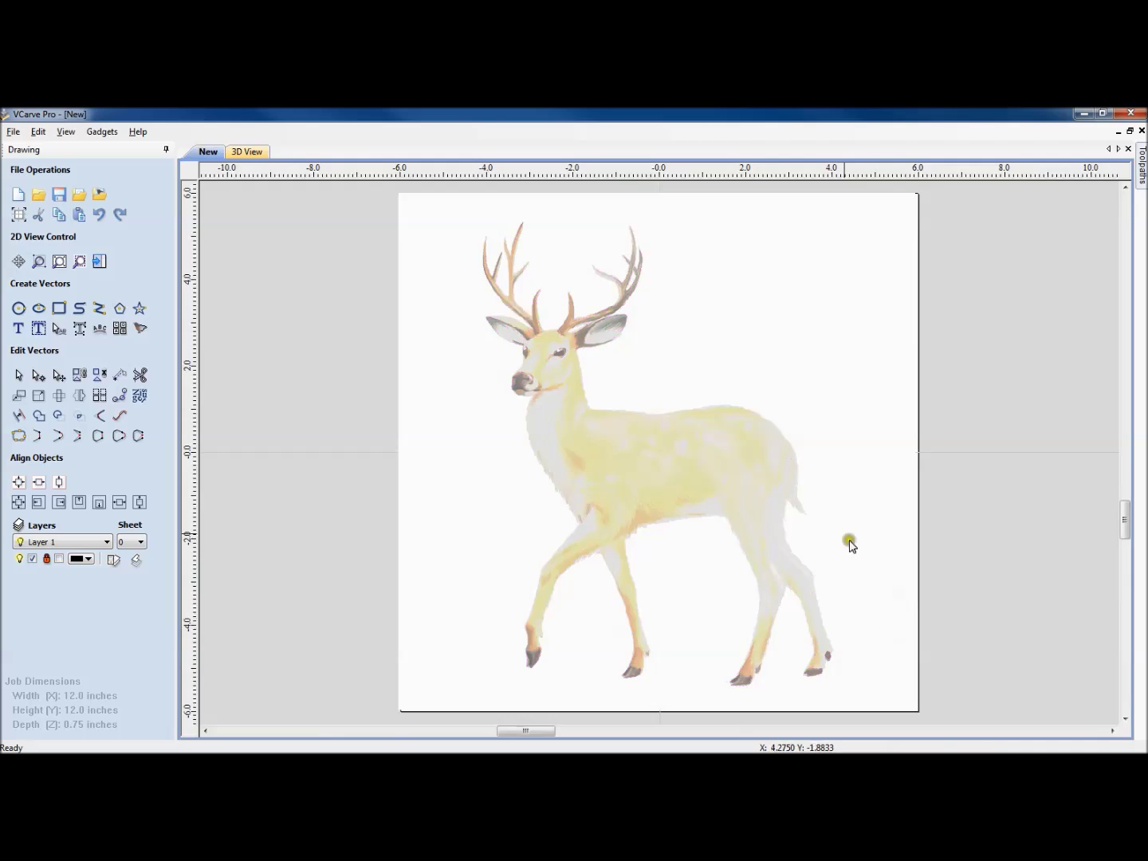
pyautogui.click(725, 416)
pyautogui.press('Delete')
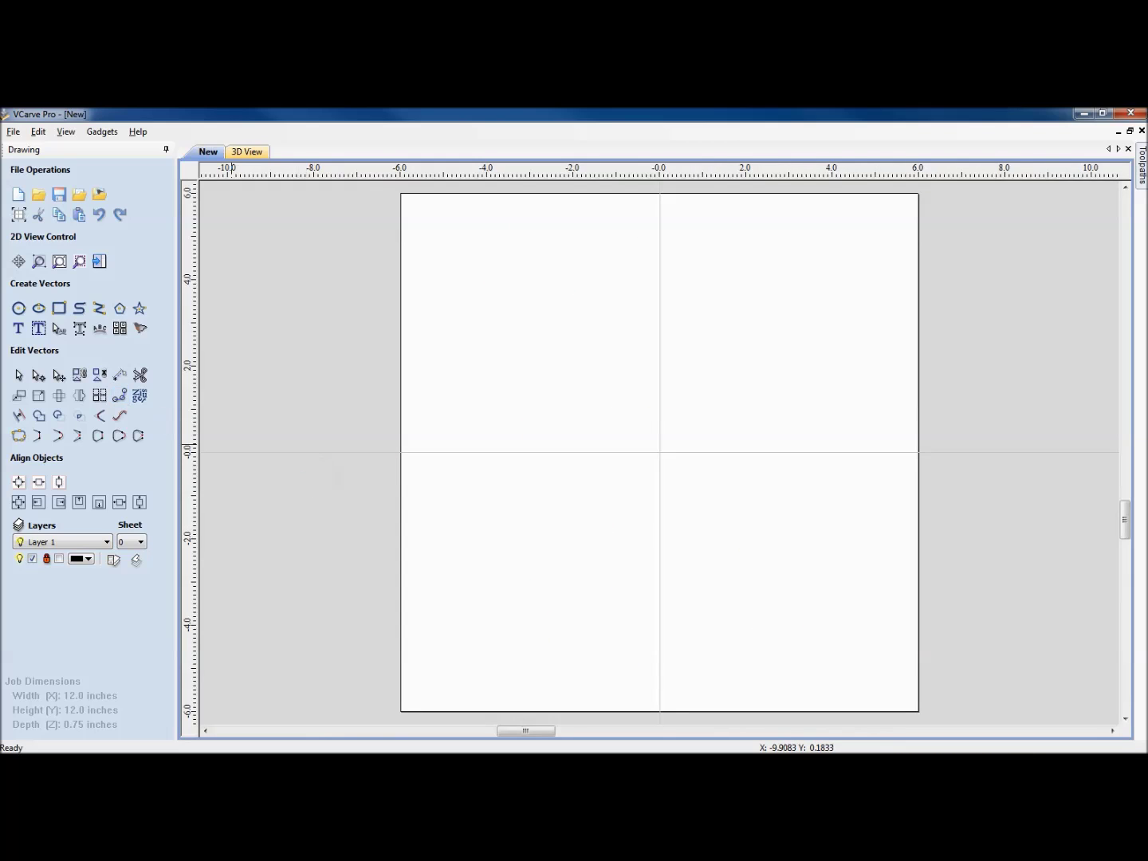
# Step: Switch to the browser's deer image results and open the photo of the antlered buck facing forward in tall brush
pyautogui.moveTo(0, 172); pyautogui.dragTo(0, 180)
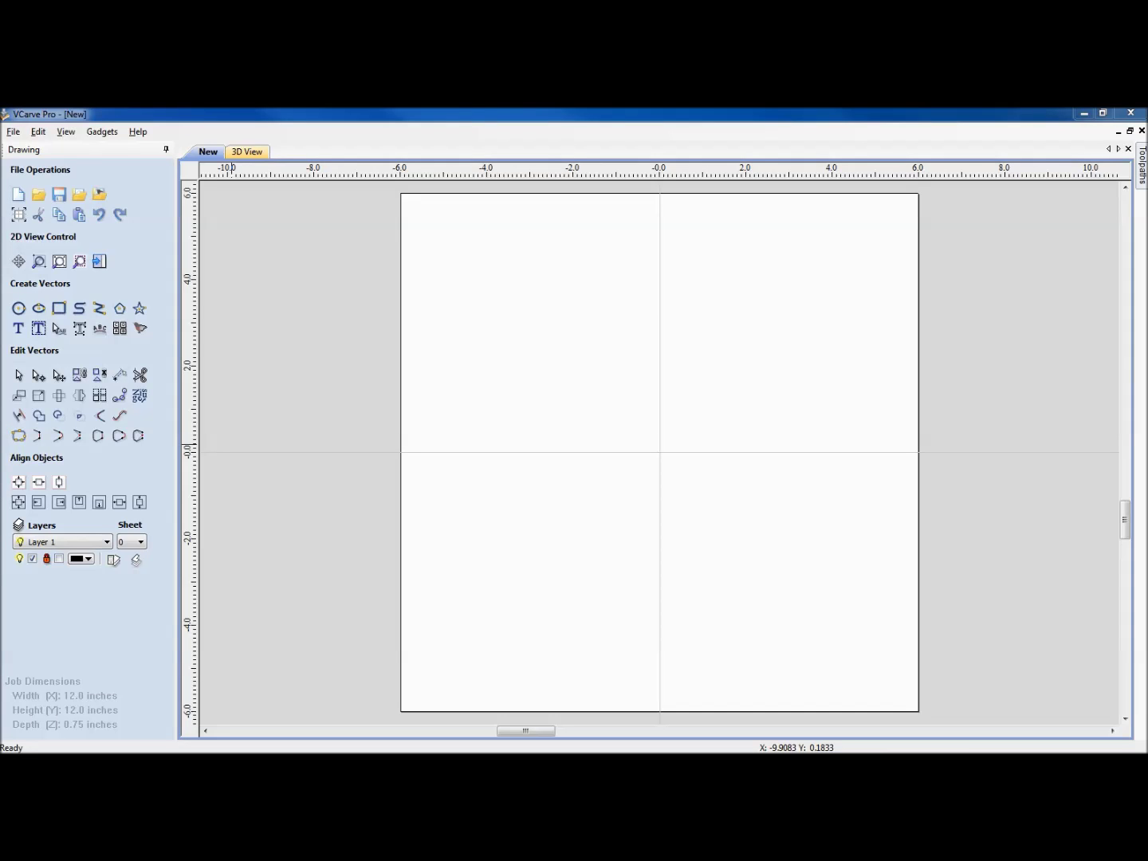
pyautogui.moveTo(0, 149); pyautogui.dragTo(725, 158)
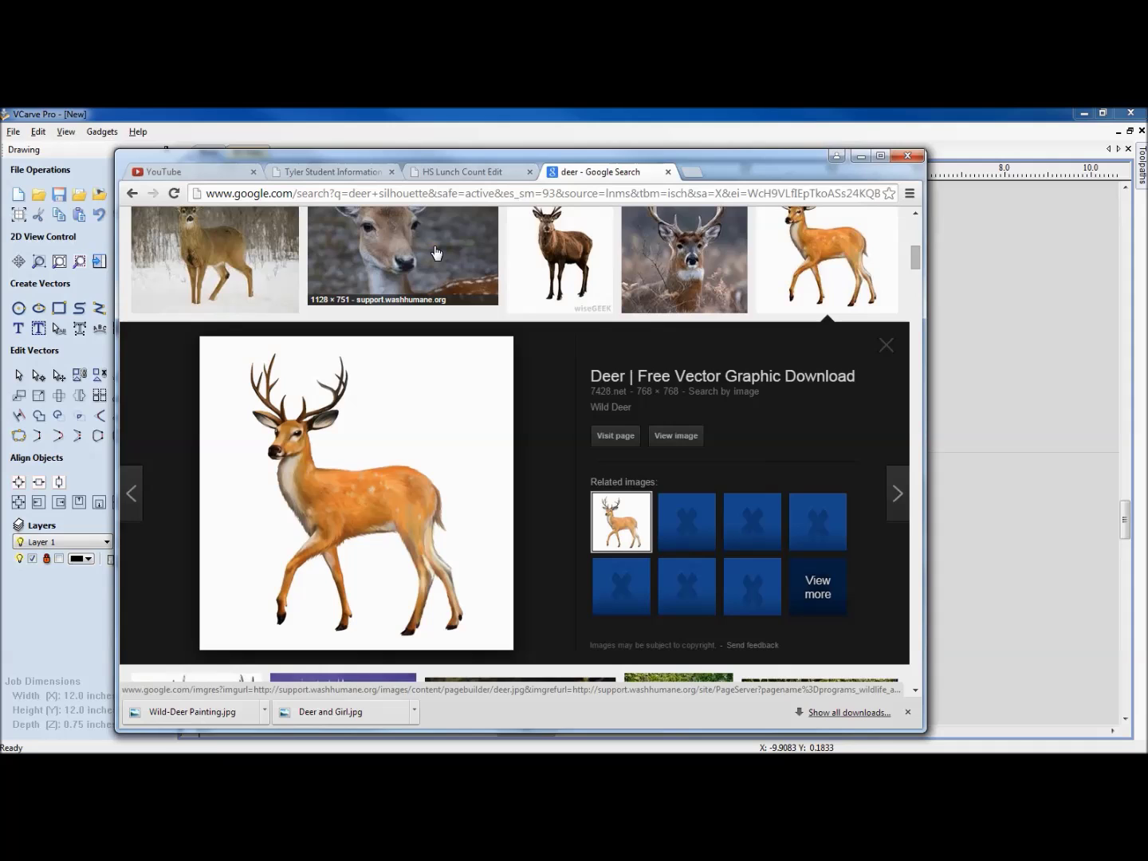
pyautogui.click(684, 257)
pyautogui.press('BackSpace')
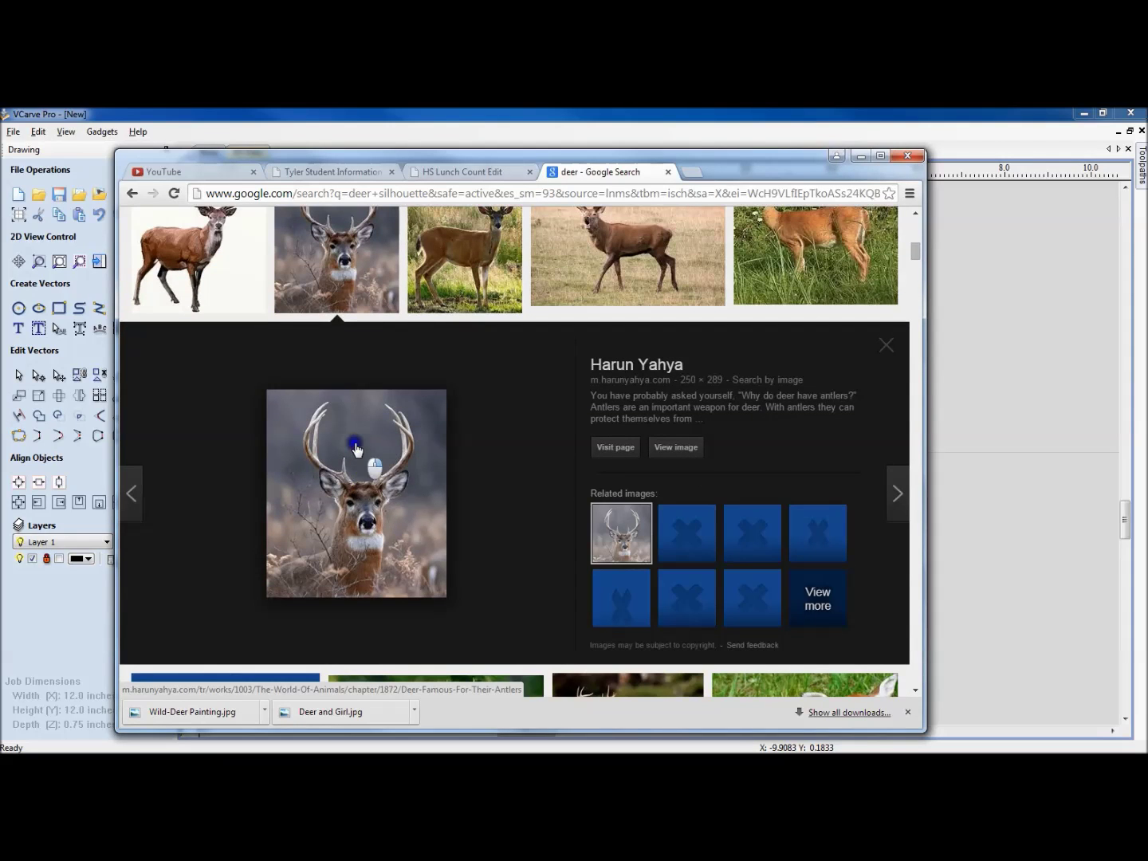
# Step: Save the buck photo as a JPEG named Deer in the Brush in the 1st Woods folder
pyautogui.rightClick(356, 446)
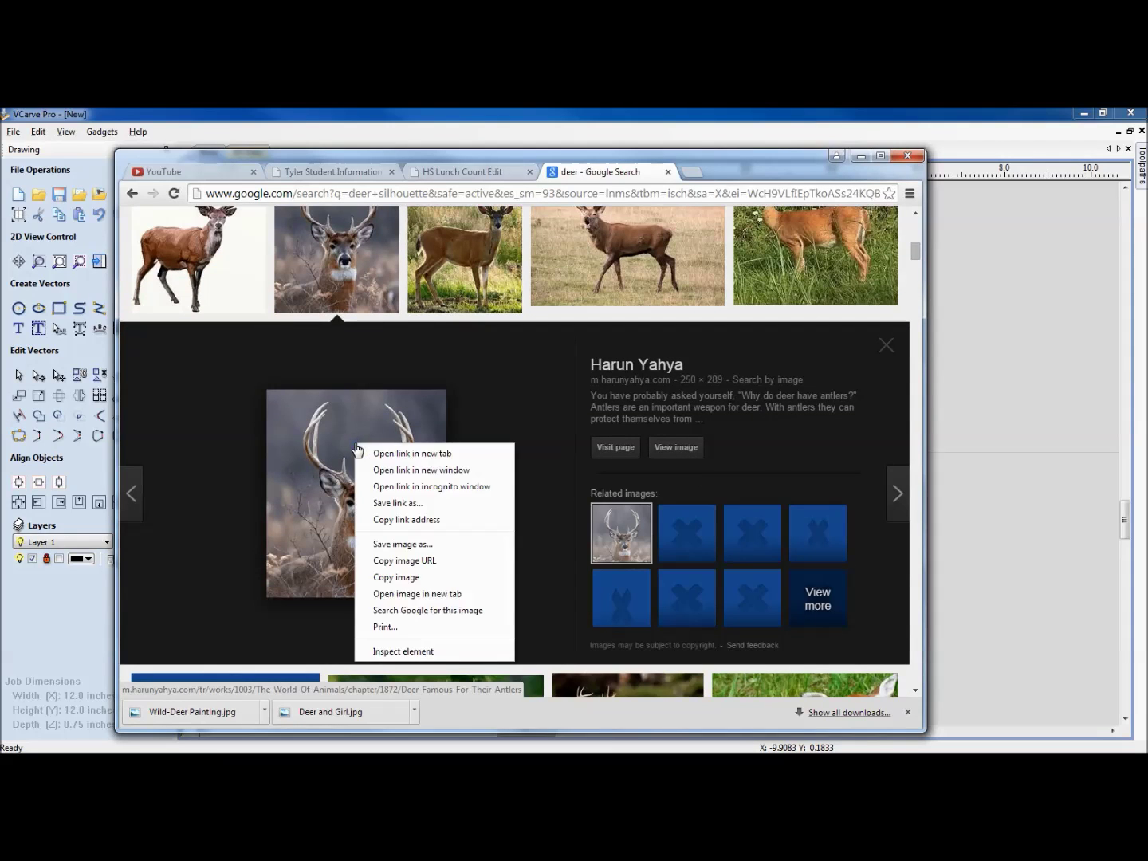
pyautogui.click(417, 546)
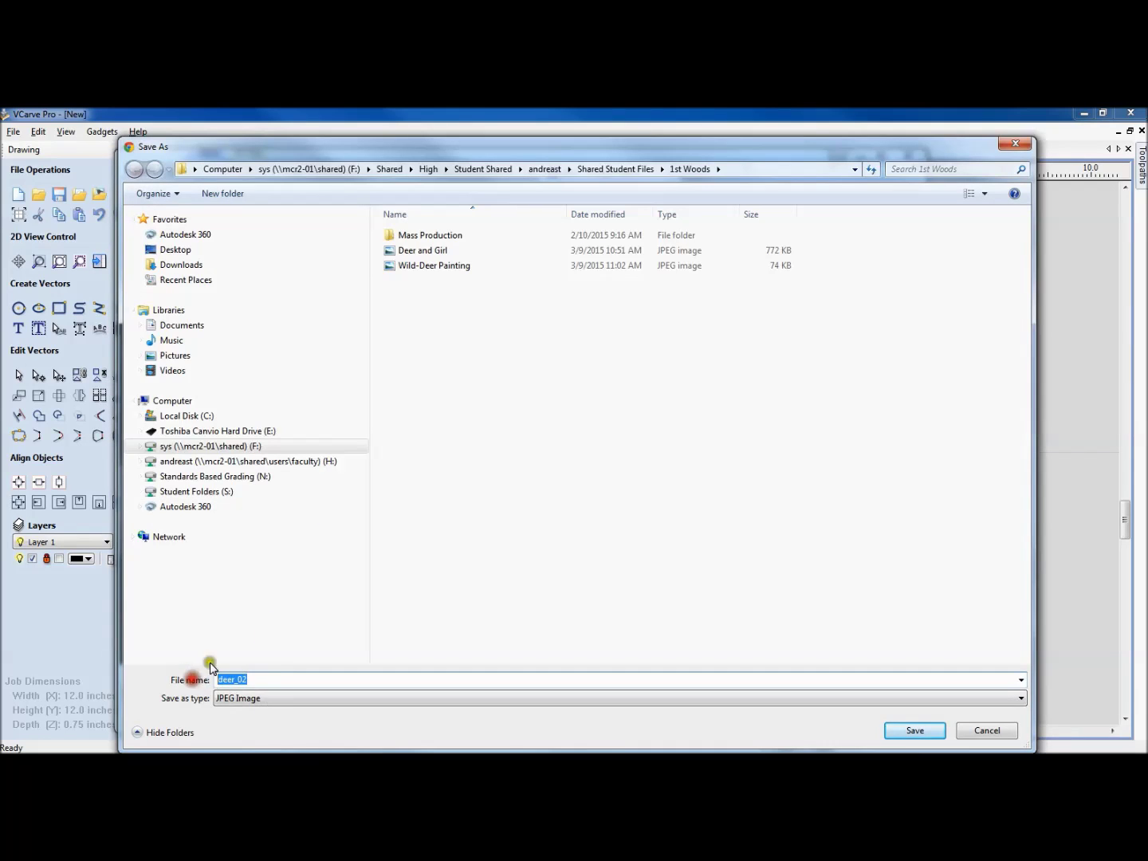
pyautogui.write('D')
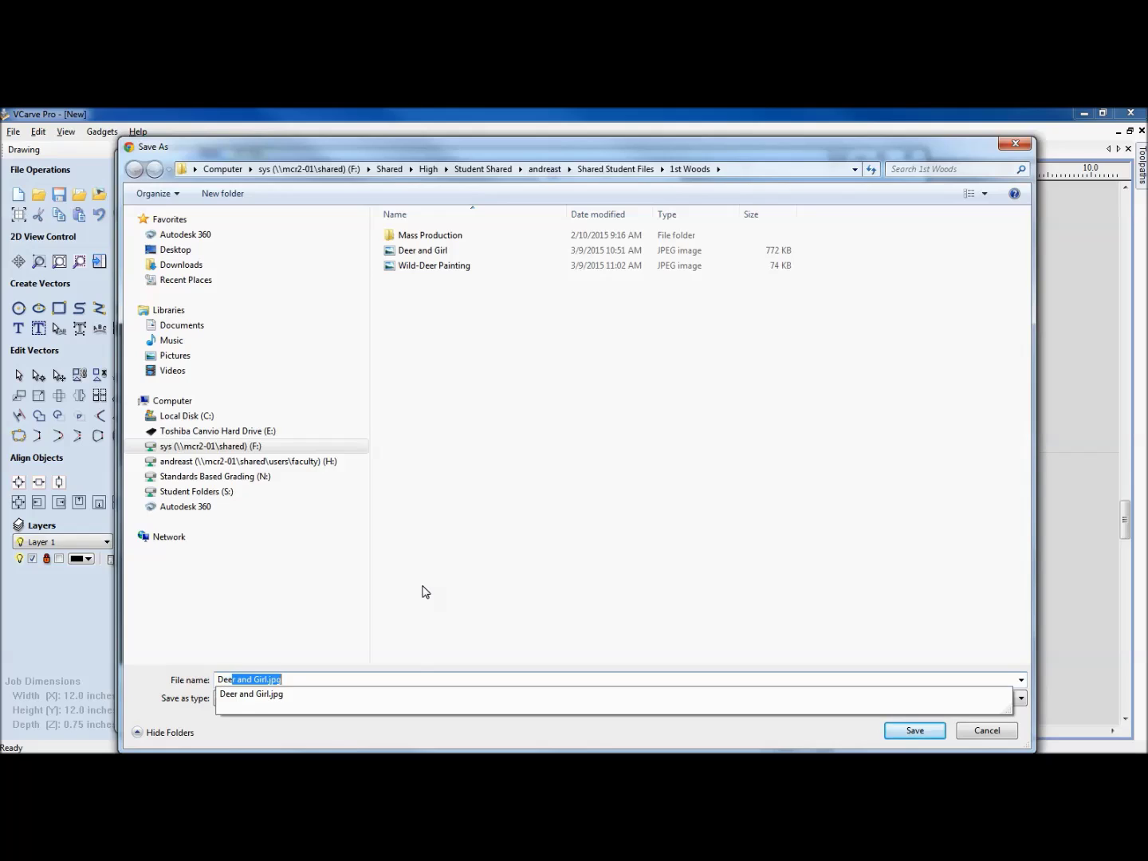
pyautogui.write('eer in the Brush')
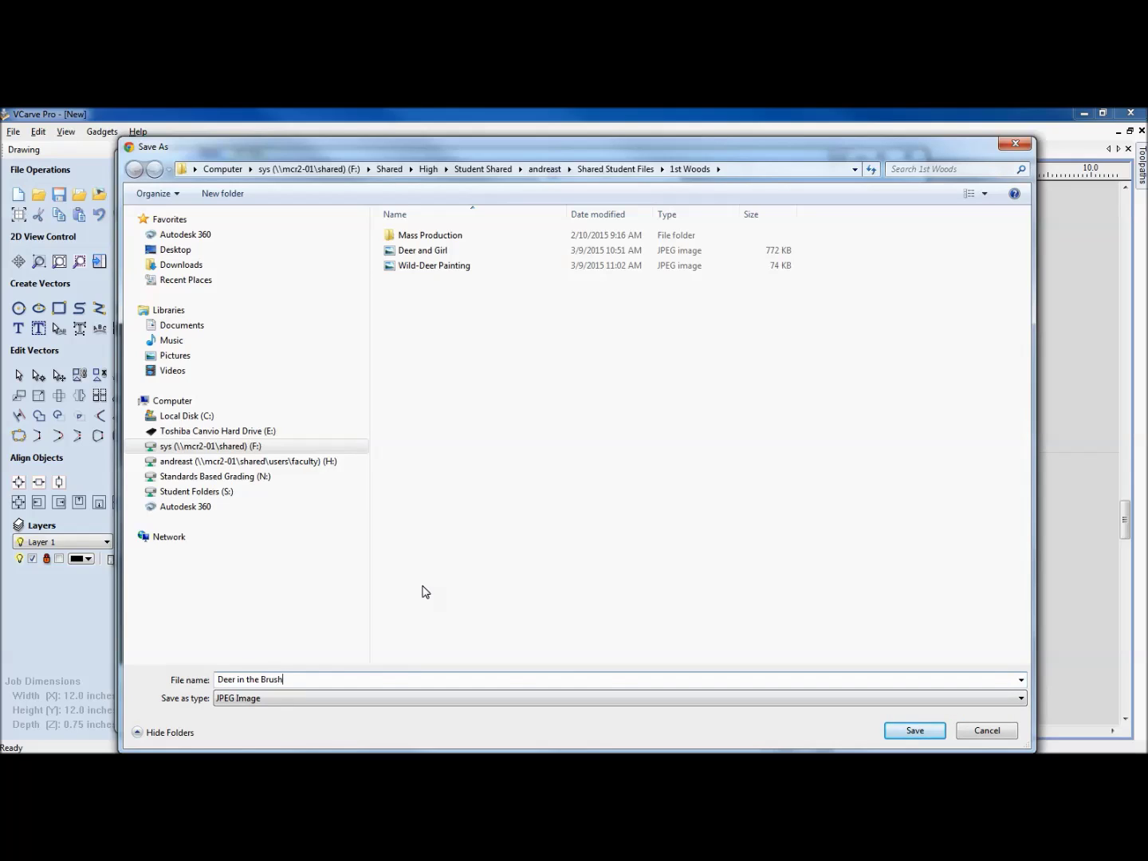
pyautogui.click(897, 730)
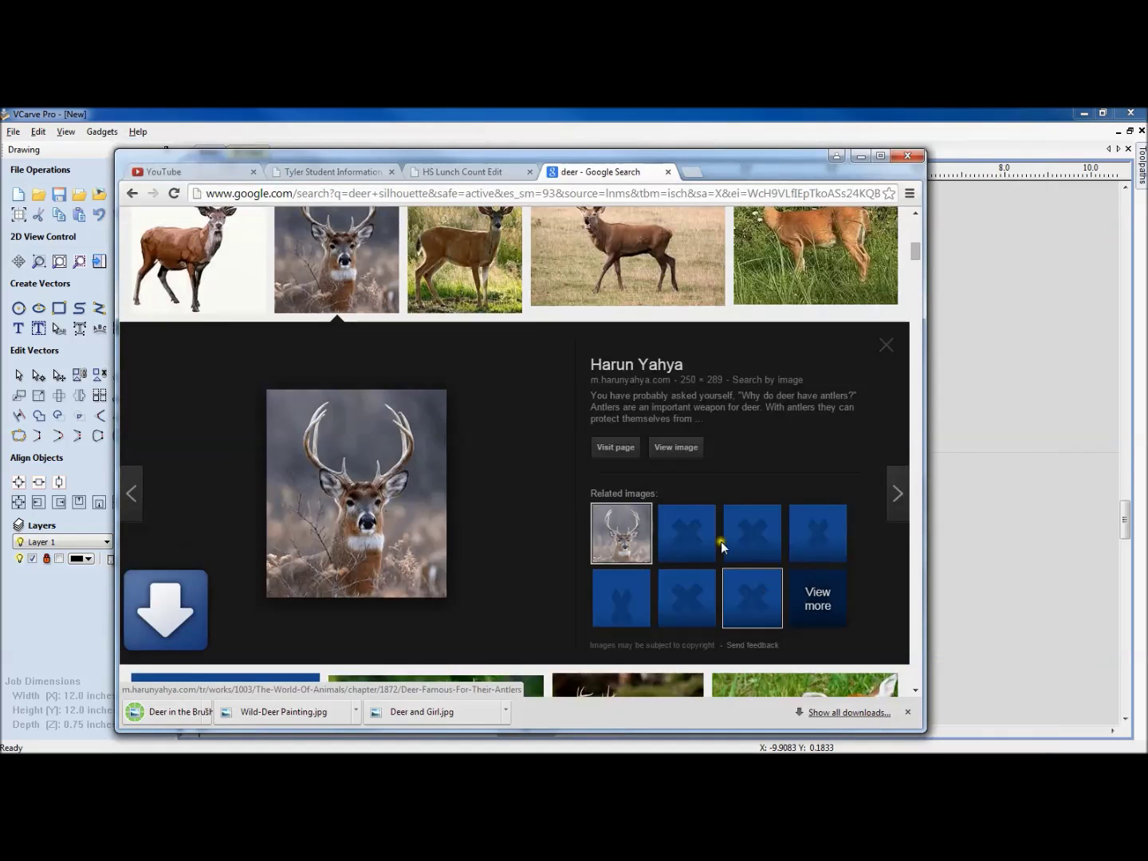
# Step: Return to VCarve Pro, import the Deer in the Brush image, and enlarge it to about 8.8 by 10.2 inches
pyautogui.click(863, 155)
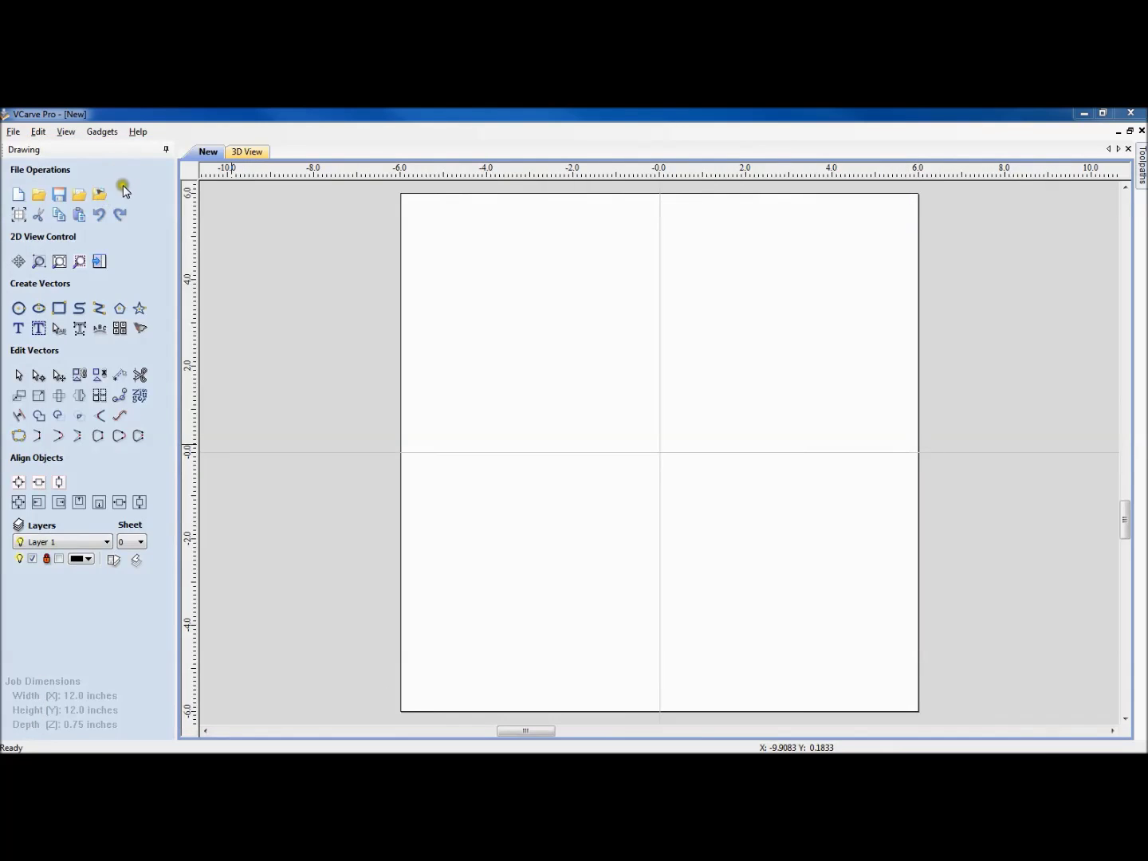
pyautogui.click(102, 198)
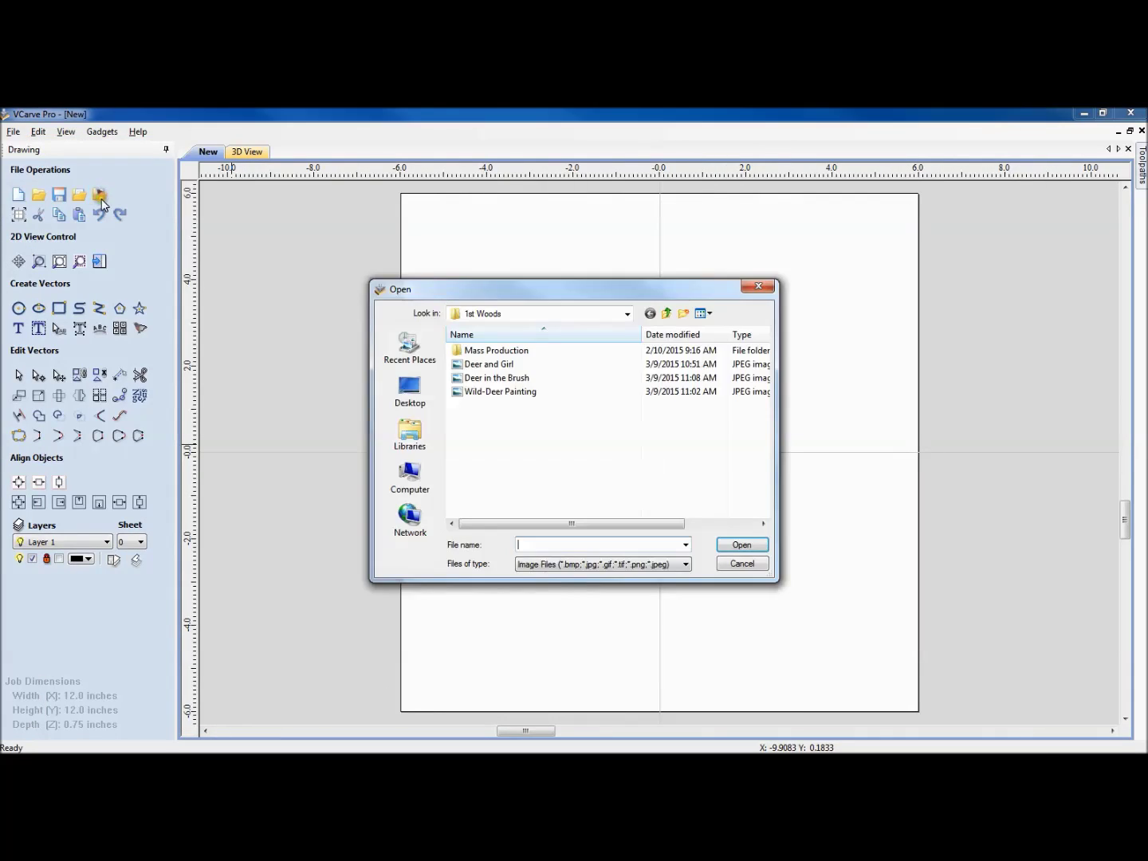
pyautogui.doubleClick(481, 381)
pyautogui.click(662, 469)
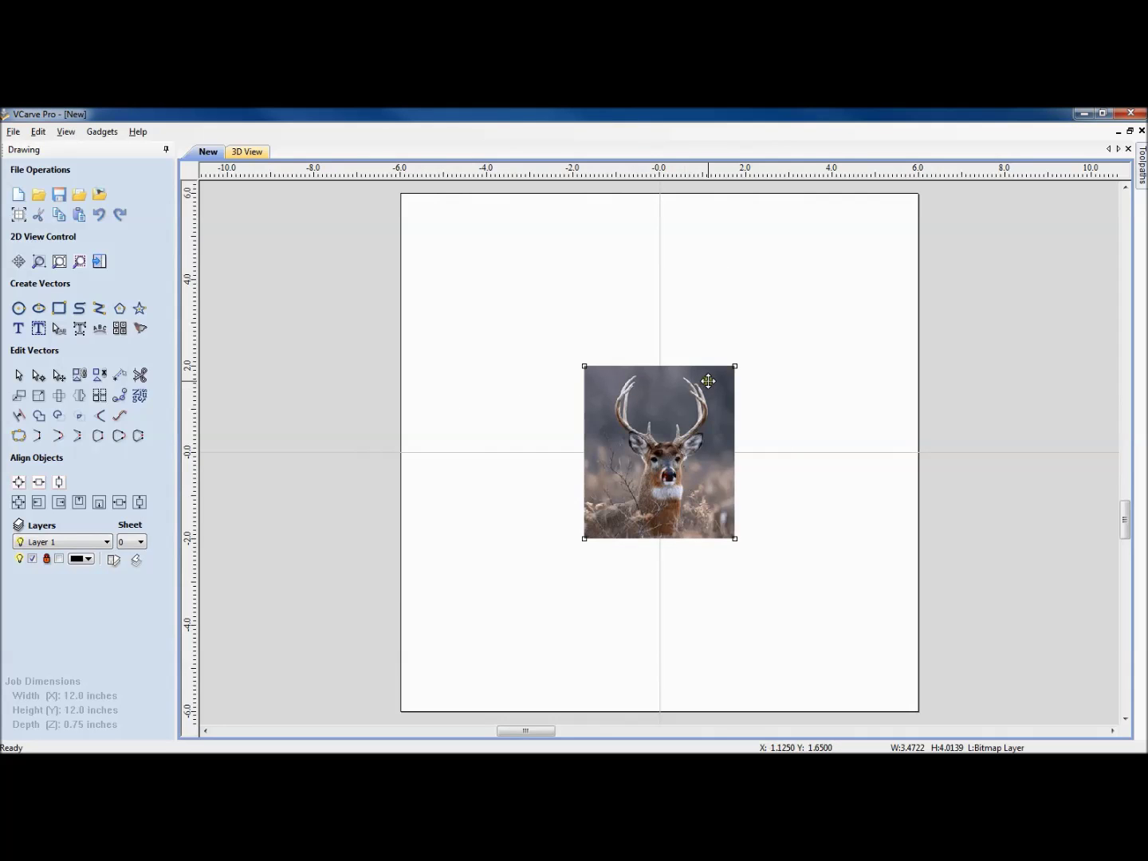
pyautogui.moveTo(732, 368); pyautogui.dragTo(736, 364)
pyautogui.moveTo(858, 263); pyautogui.dragTo(907, 225)
pyautogui.moveTo(582, 538); pyautogui.dragTo(413, 662)
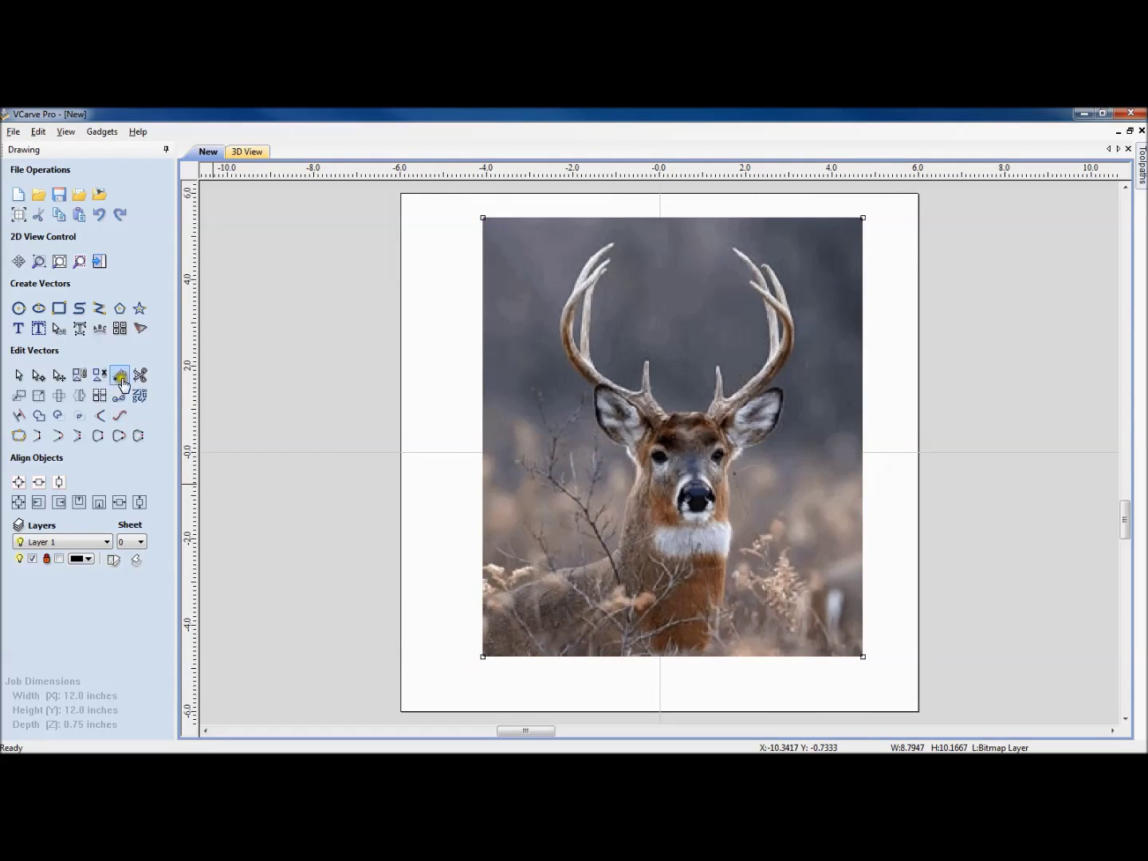
# Step: Start a 16-color bitmap trace of the buck photo and include the first six palette colors, from black through dark slate
pyautogui.click(140, 328)
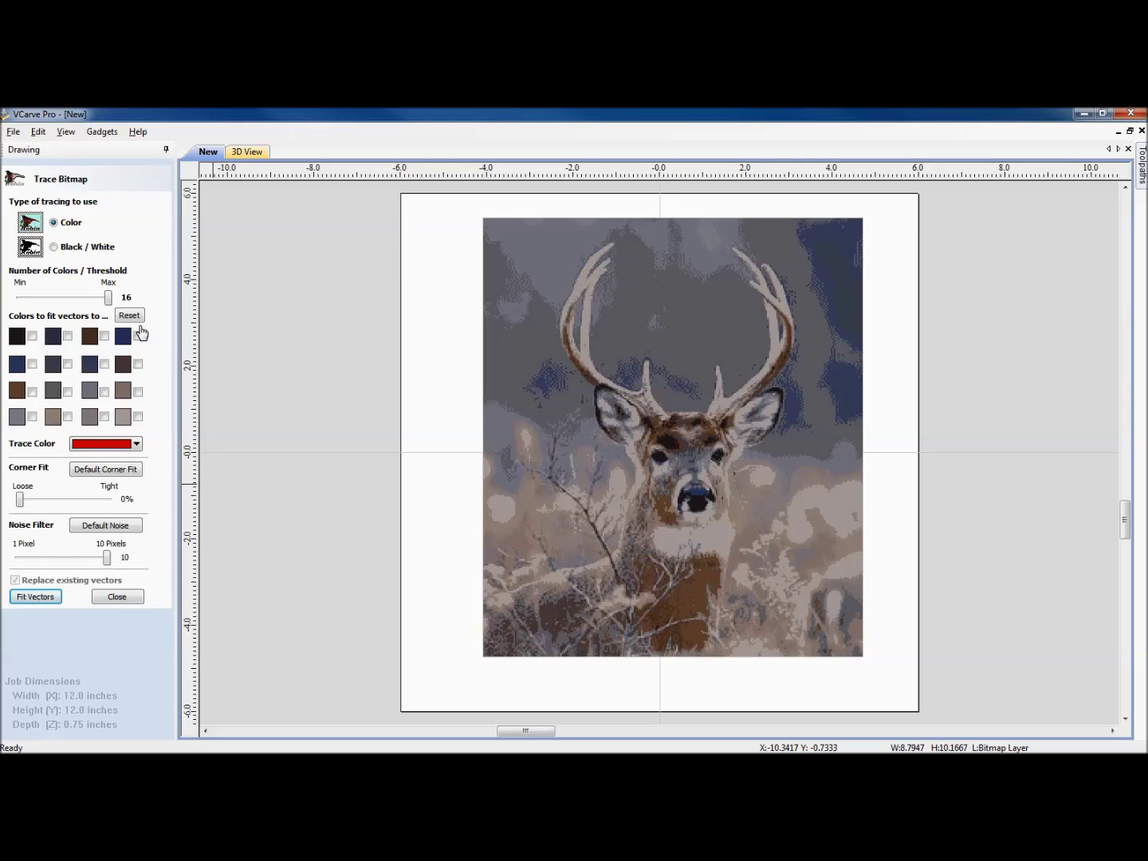
pyautogui.click(32, 336)
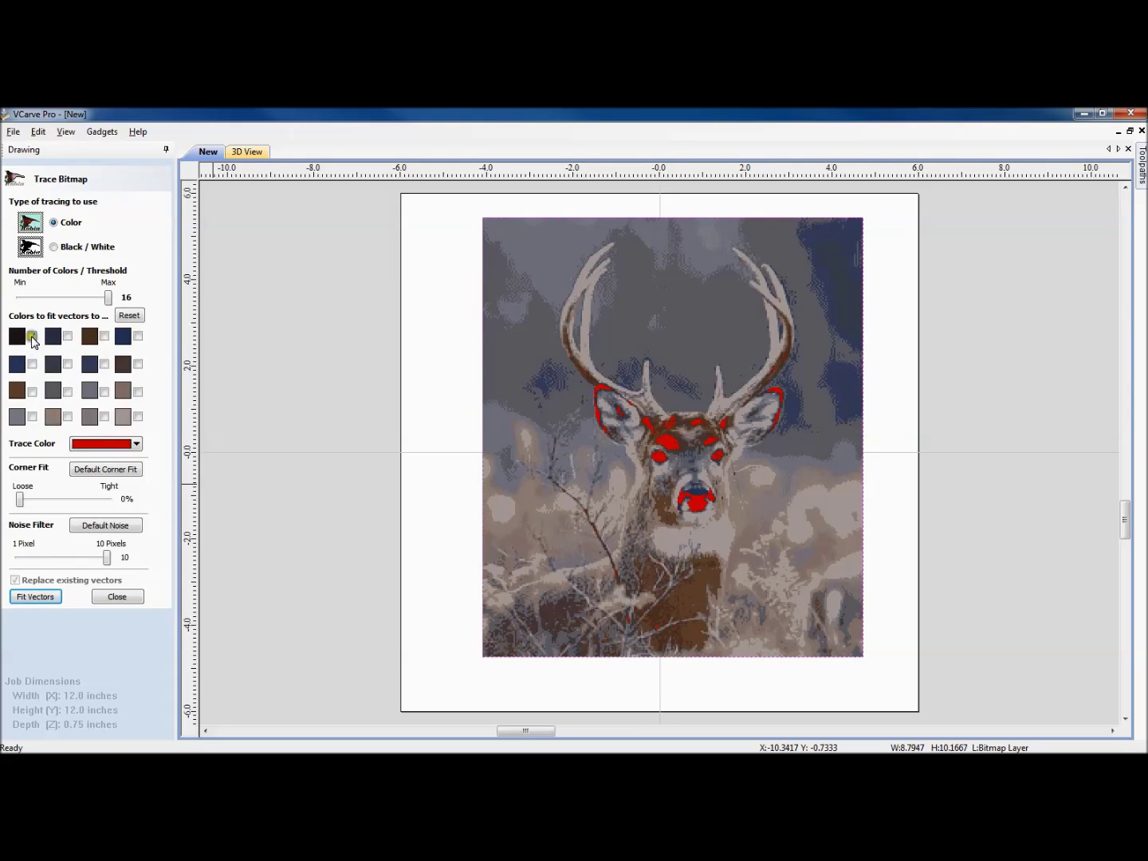
pyautogui.click(68, 335)
pyautogui.click(104, 336)
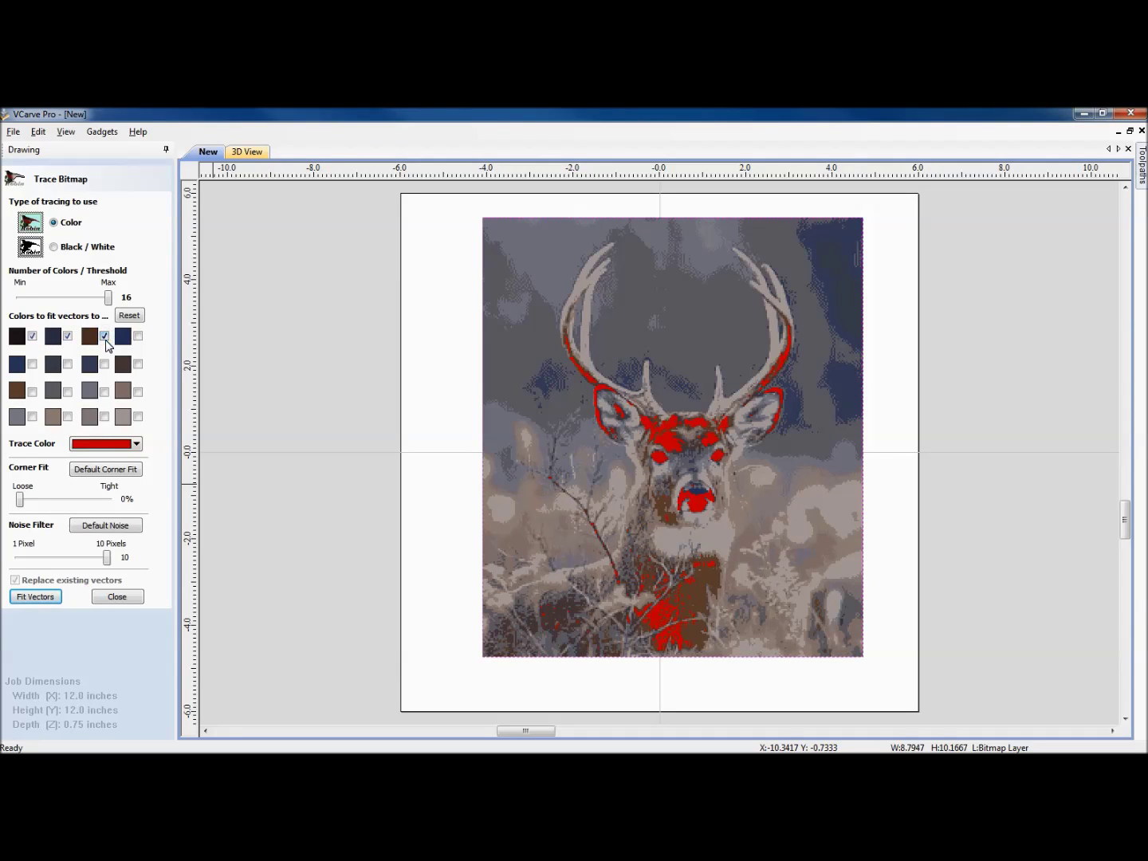
pyautogui.click(137, 336)
pyautogui.click(32, 364)
pyautogui.click(68, 364)
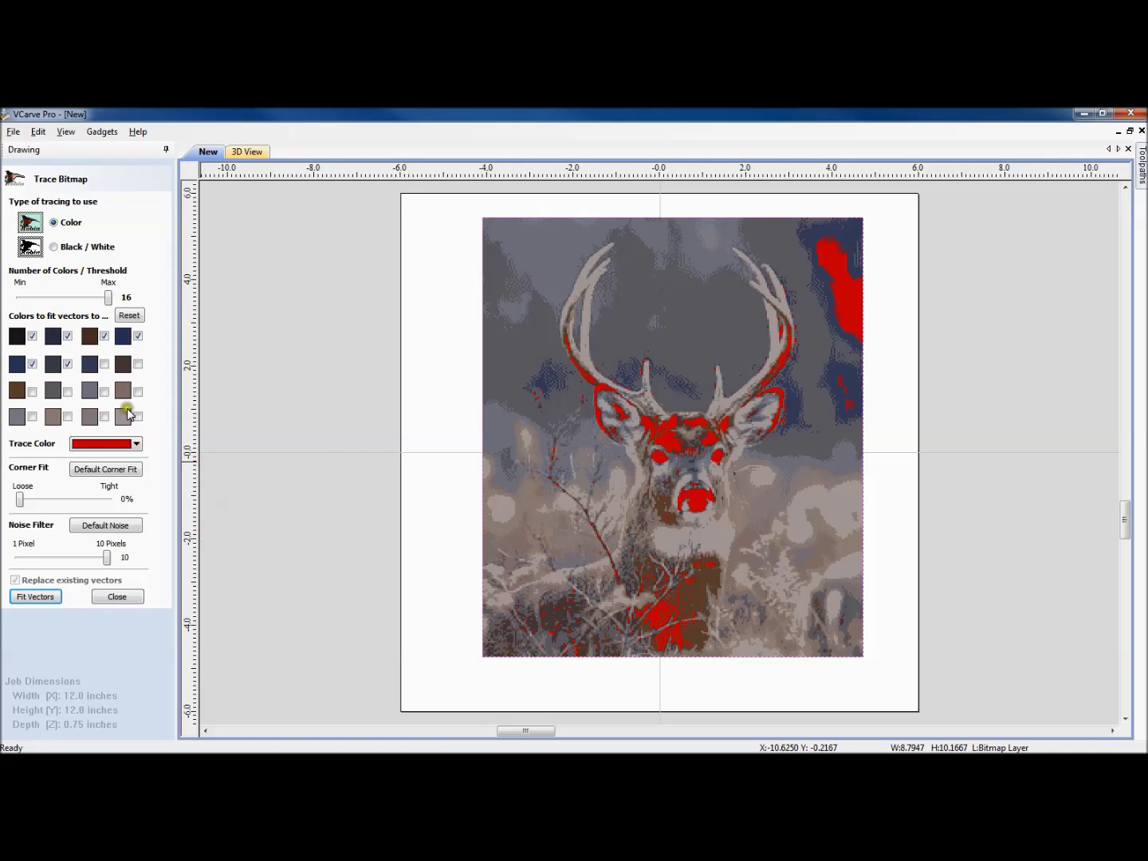
# Step: Preview the slate-blue background color but leave it out, and add the dark brown and medium brown colors to the trace
pyautogui.click(102, 365)
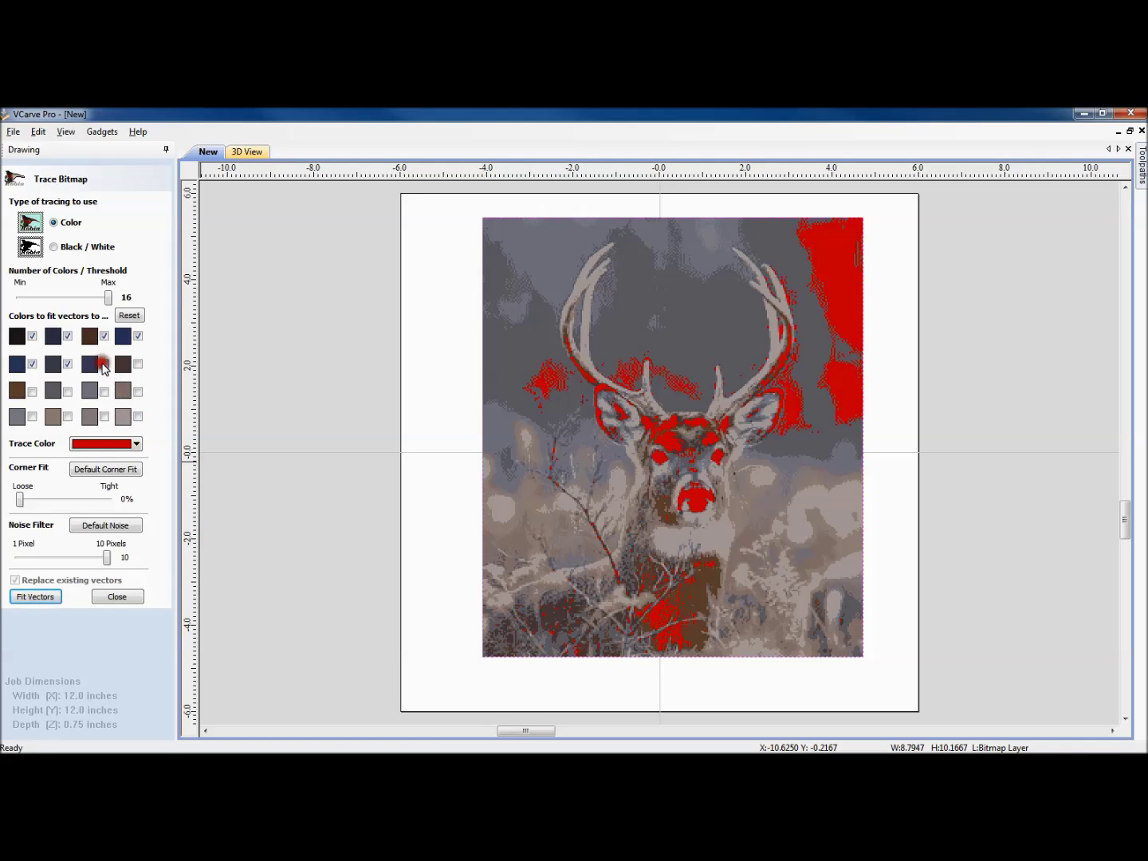
pyautogui.click(103, 365)
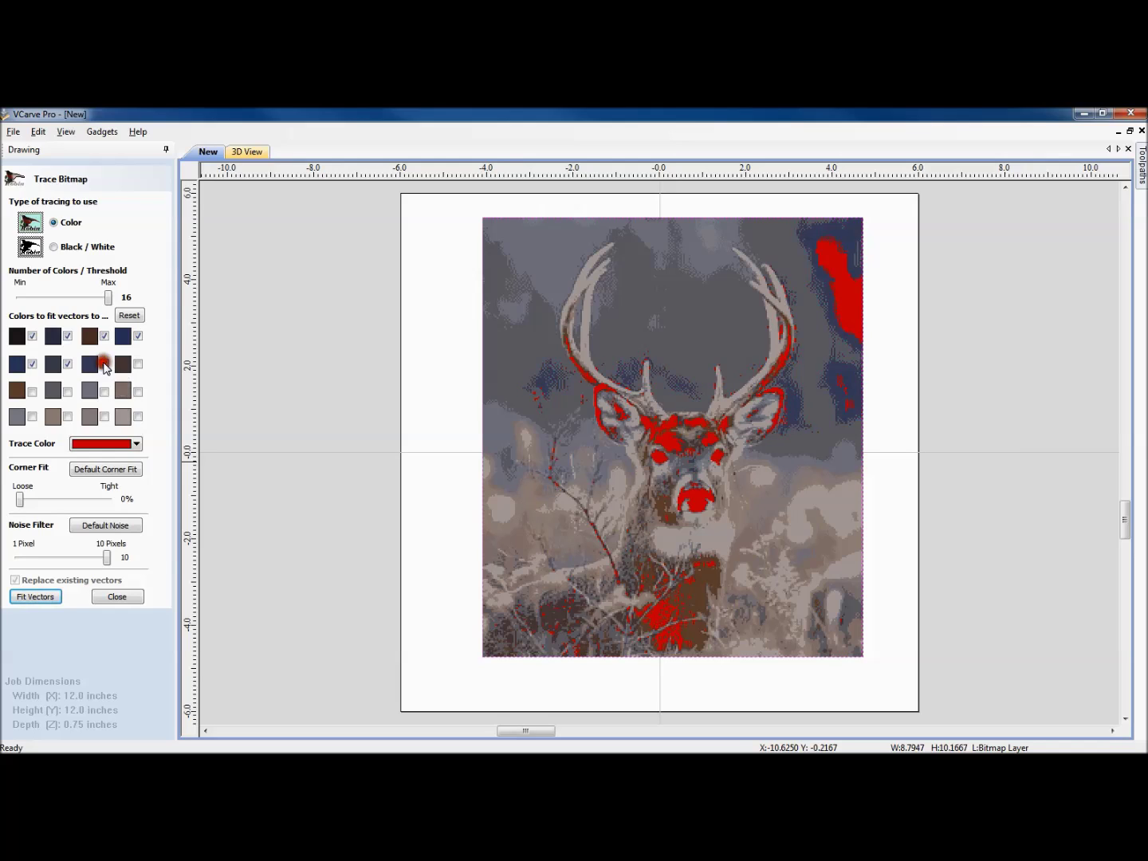
pyautogui.click(138, 365)
pyautogui.click(138, 365)
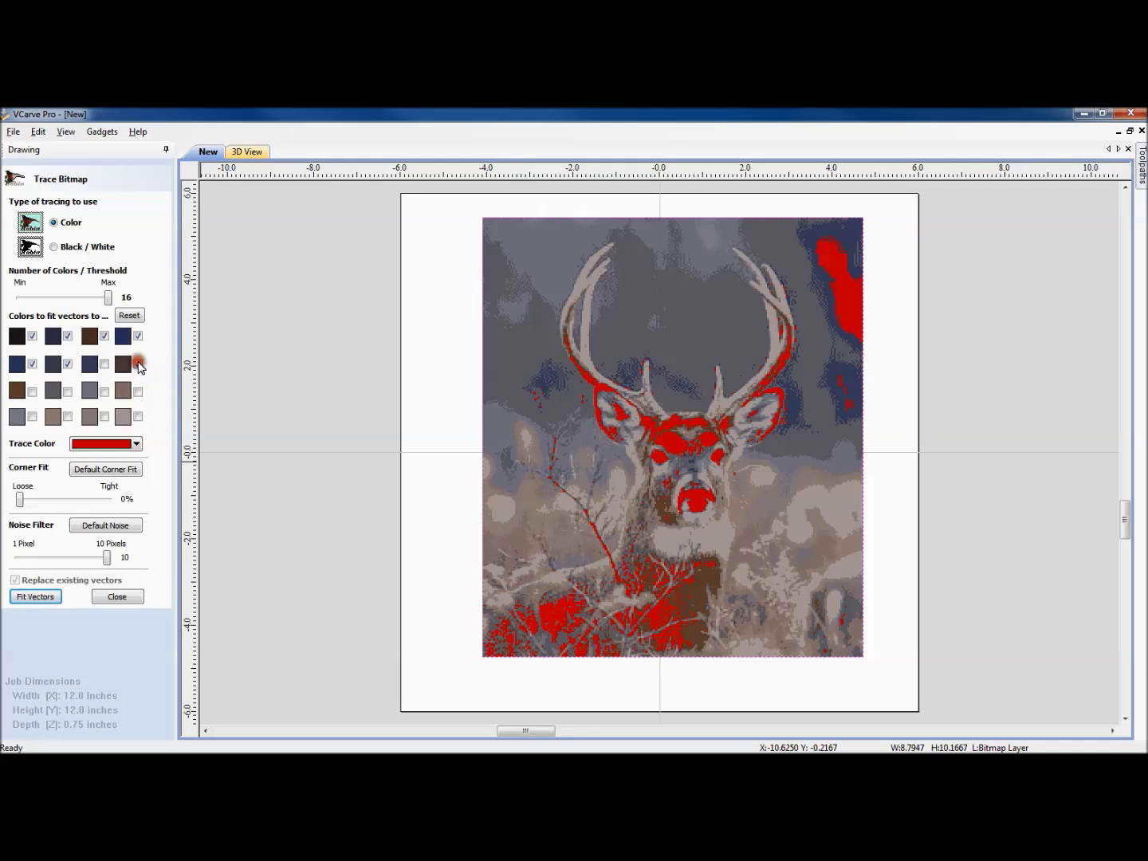
pyautogui.click(31, 392)
# Step: Try each remaining gray and tan color in the trace one at a time, excluding each again after previewing it
pyautogui.click(68, 392)
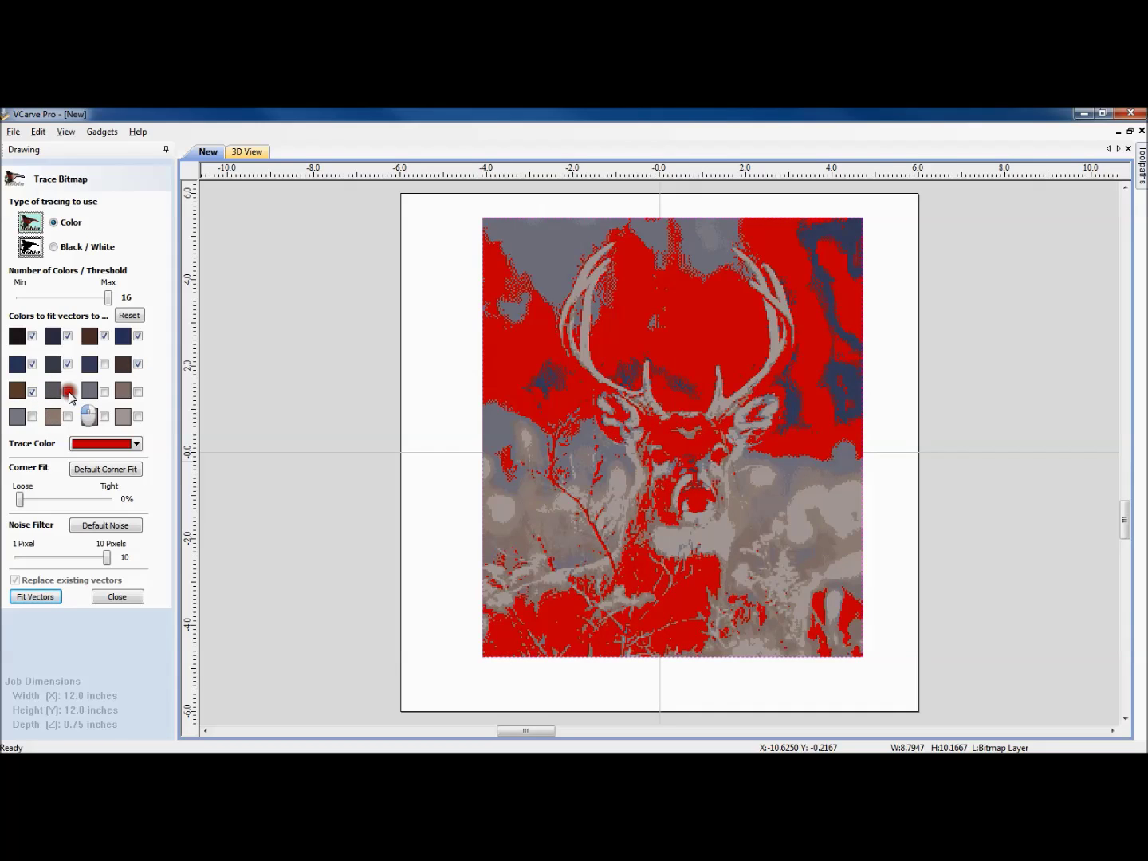
pyautogui.click(68, 391)
pyautogui.click(104, 391)
pyautogui.click(104, 391)
pyautogui.click(138, 391)
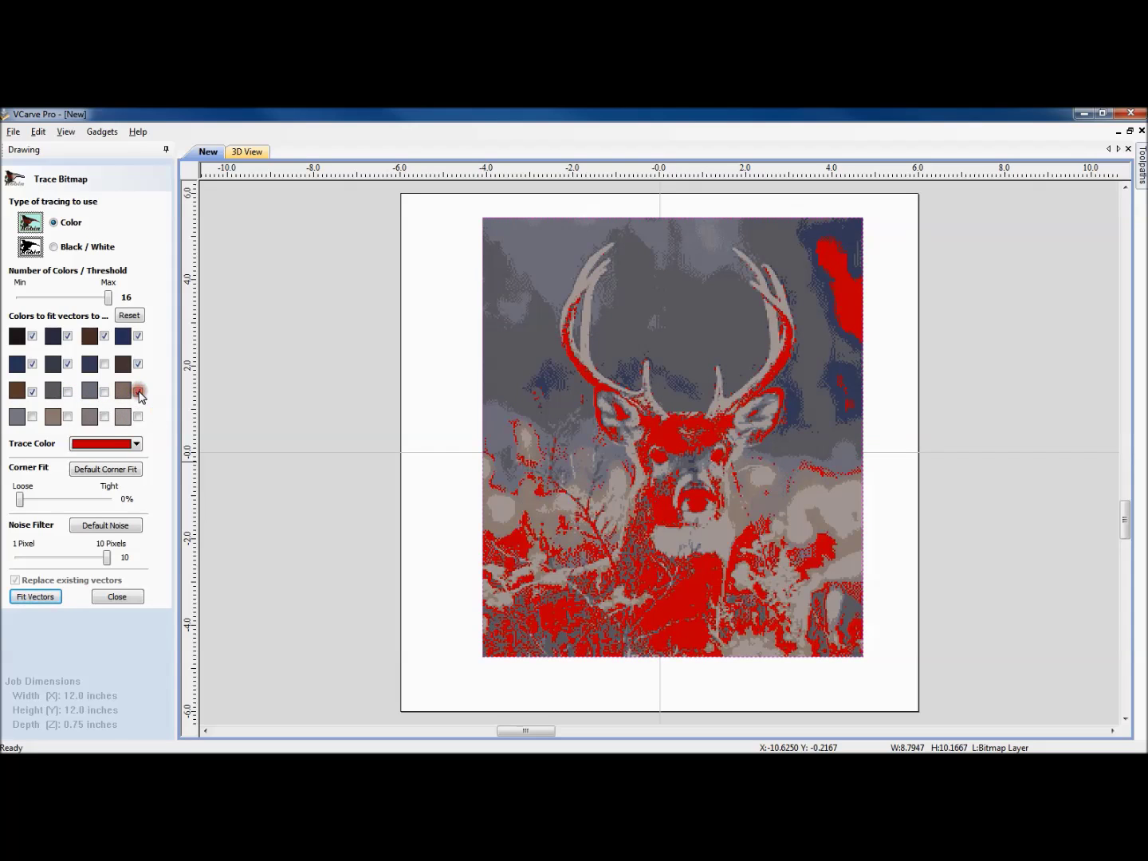
pyautogui.click(138, 391)
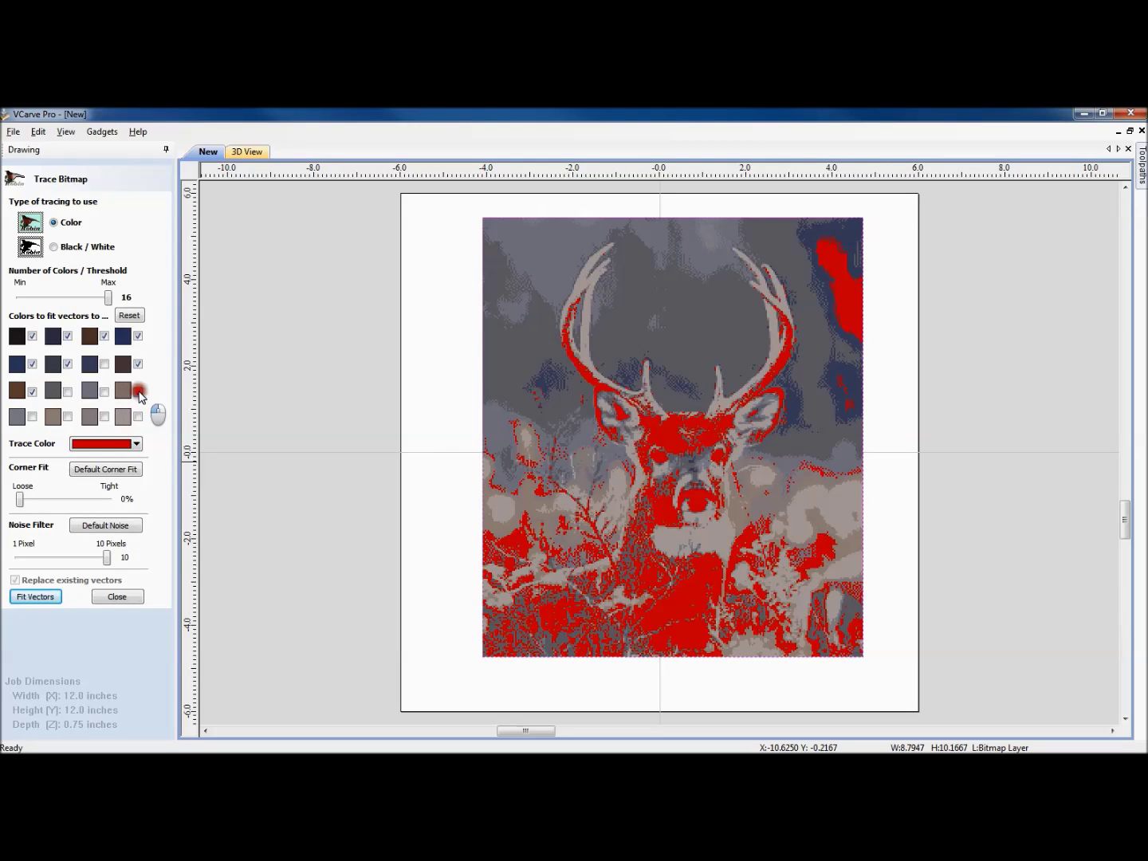
pyautogui.click(32, 416)
pyautogui.click(32, 417)
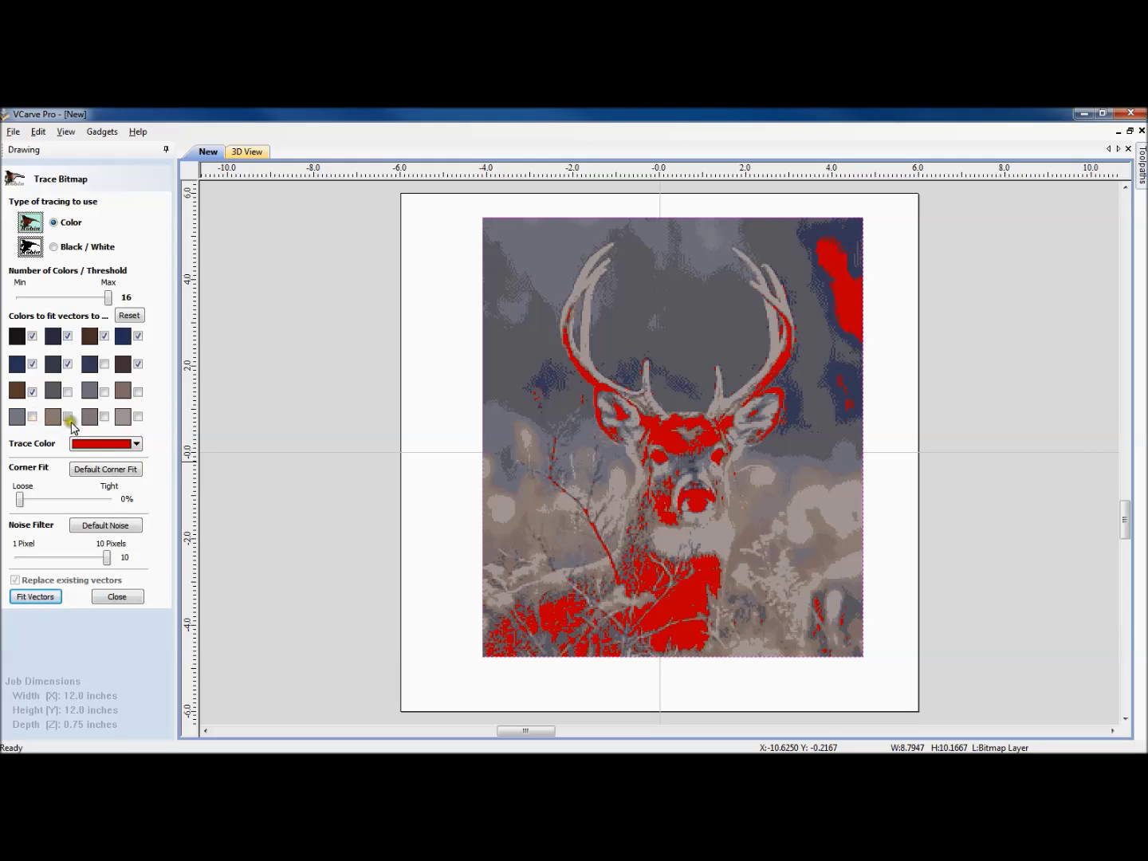
pyautogui.click(68, 416)
pyautogui.click(68, 416)
pyautogui.click(104, 416)
pyautogui.click(105, 416)
pyautogui.click(138, 416)
pyautogui.click(138, 416)
# Step: Fit vectors to the chosen colors with a 100% corner fit and a 1-pixel noise filter, and finish the trace
pyautogui.moveTo(21, 501); pyautogui.dragTo(139, 500)
pyautogui.moveTo(109, 562); pyautogui.dragTo(13, 564)
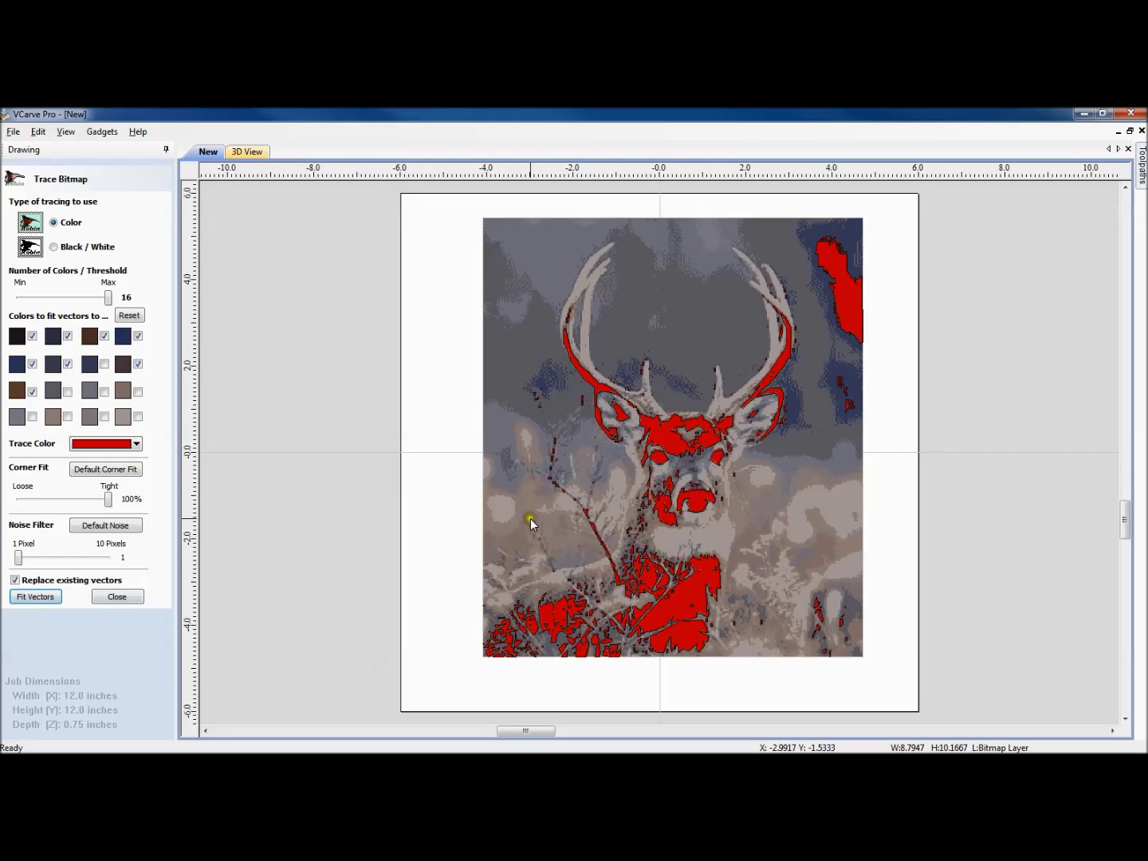
pyautogui.click(117, 596)
# Step: Inspect the traced vectors around the deer's chest and the brush, and undo that trace
pyautogui.scroll(4, 682, 610)
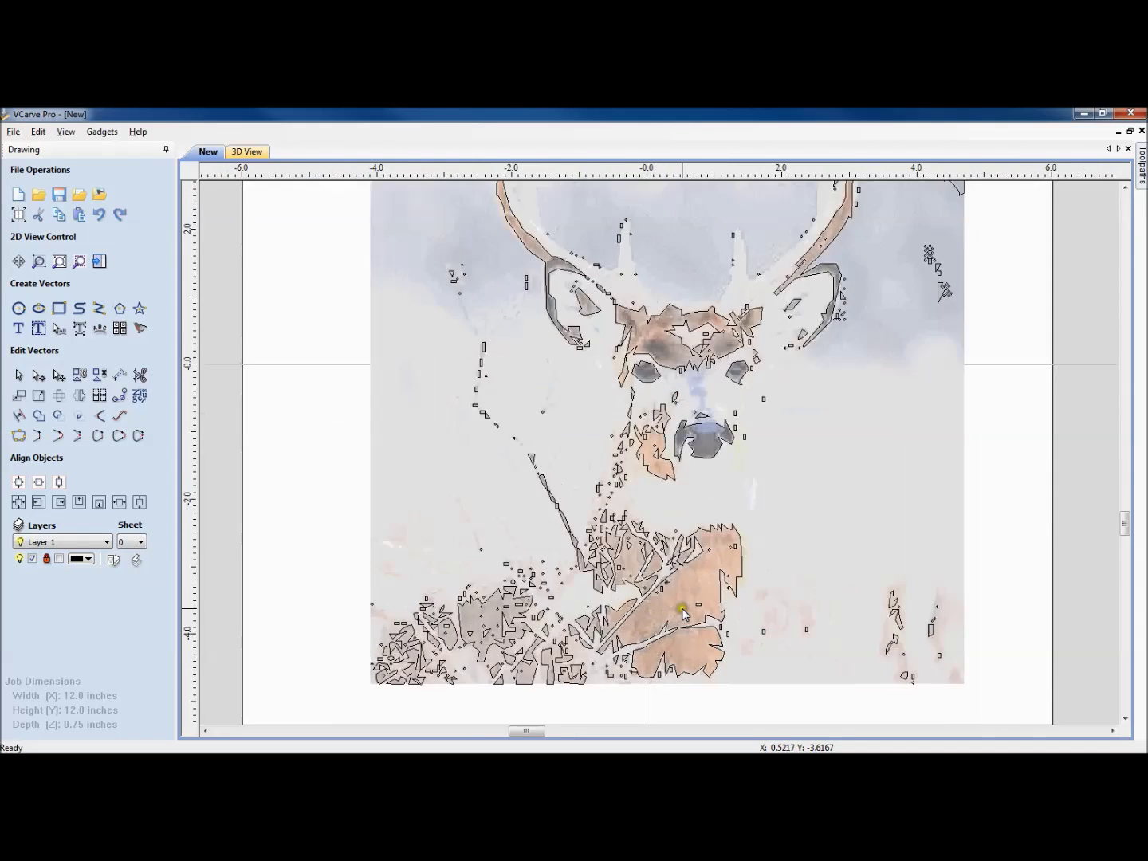
pyautogui.scroll(-3, 683, 614)
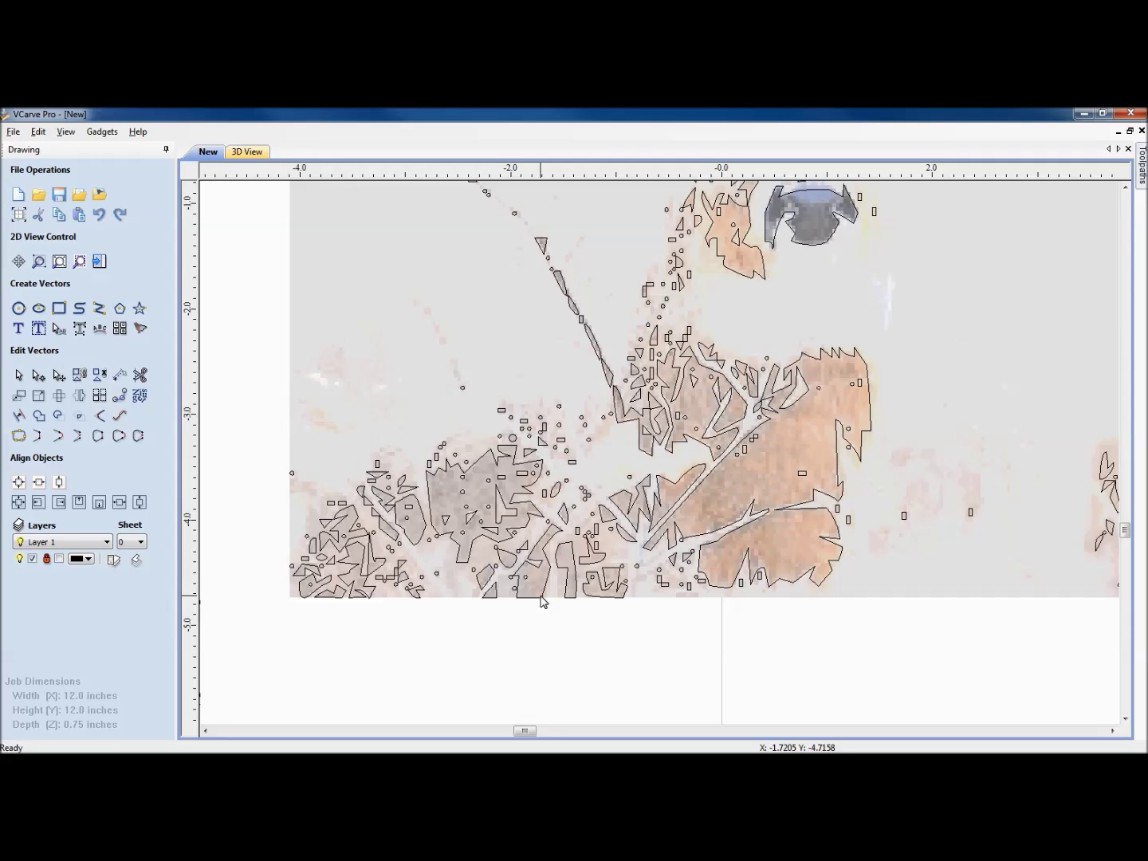
pyautogui.scroll(-5, 542, 599)
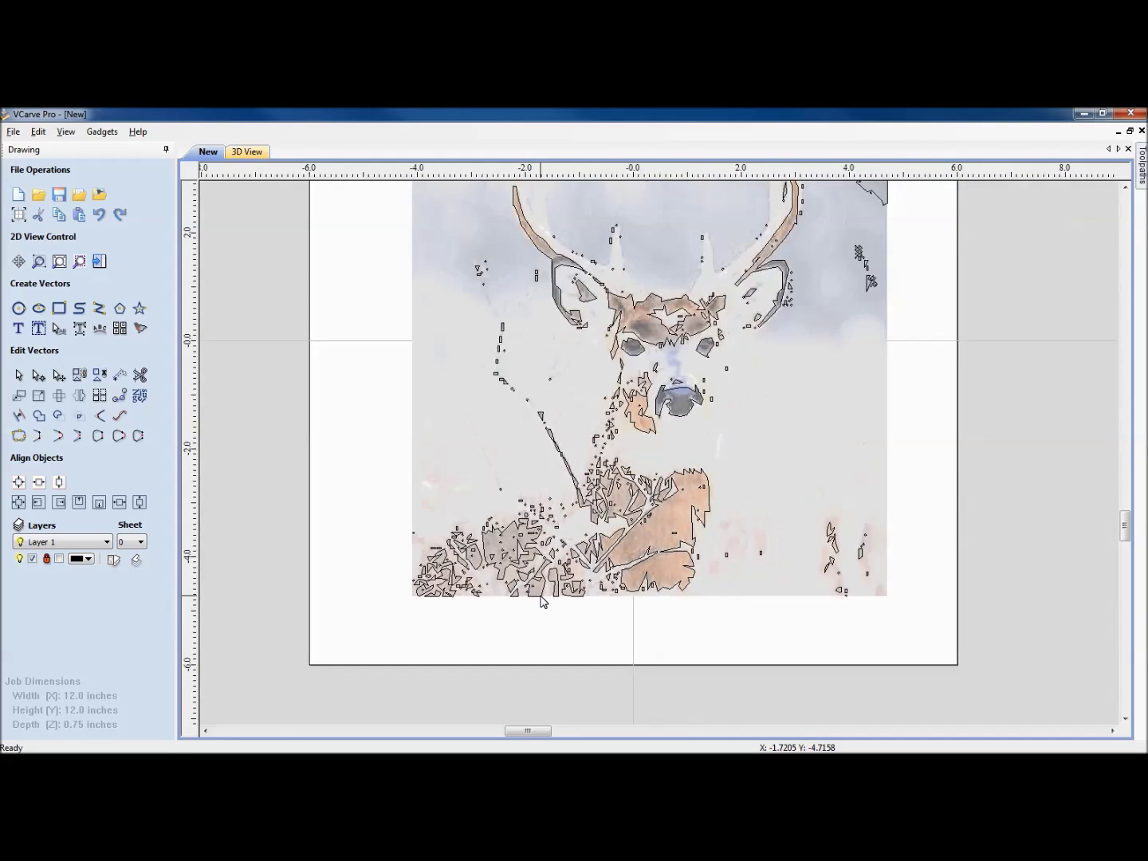
pyautogui.scroll(-1, 542, 600)
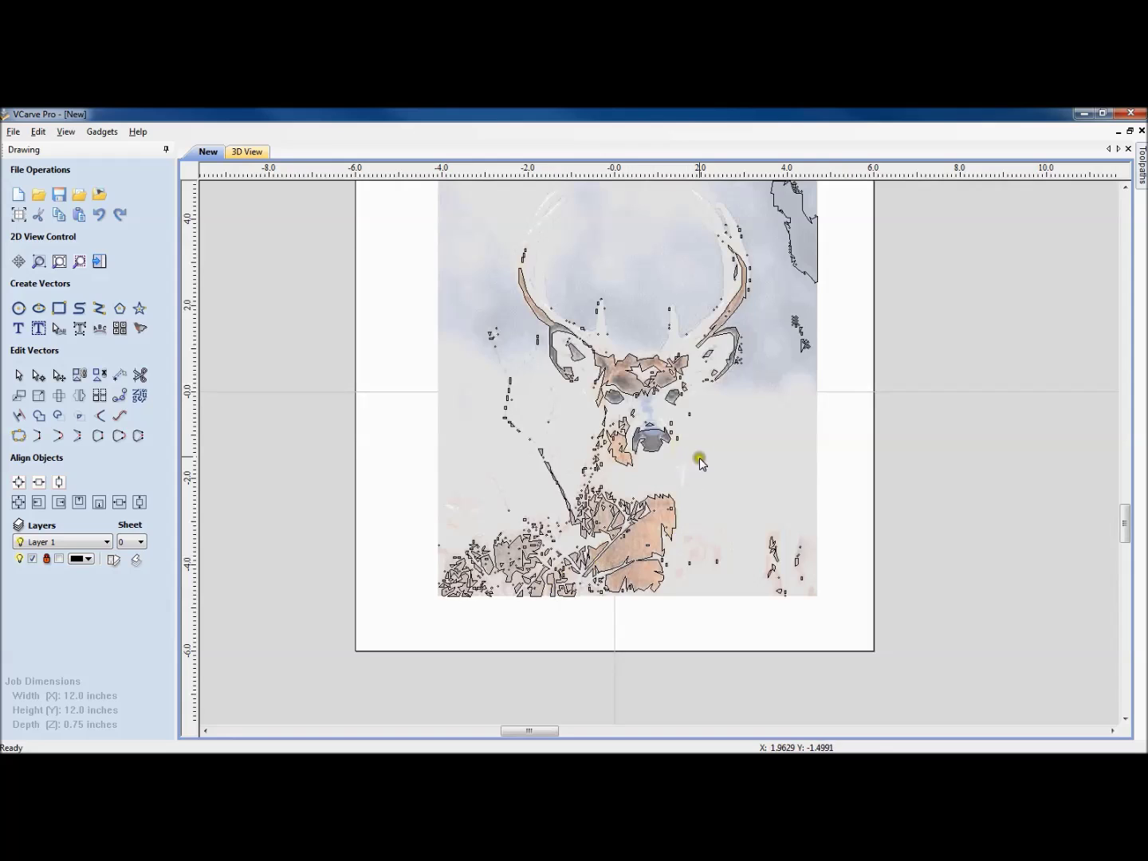
pyautogui.moveTo(697, 441); pyautogui.dragTo(645, 500, button='middle')
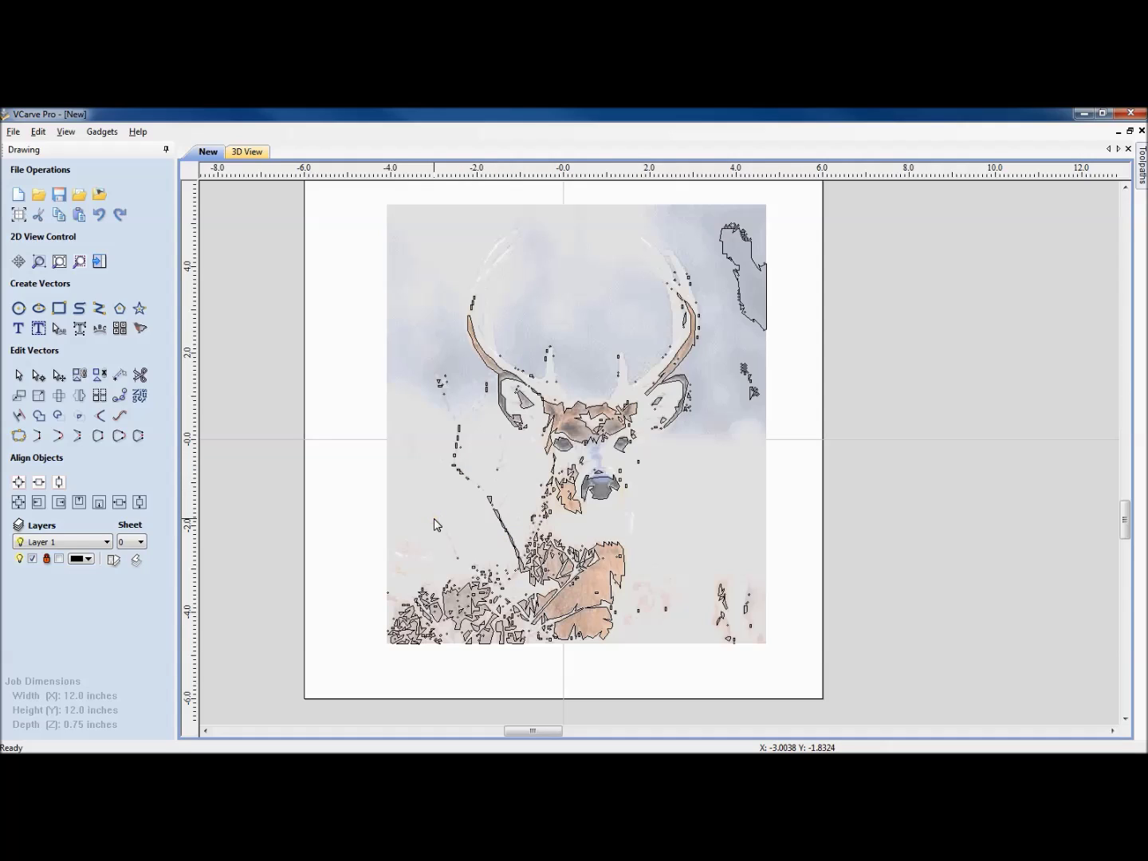
pyautogui.hotkey('ctrl', 'z')
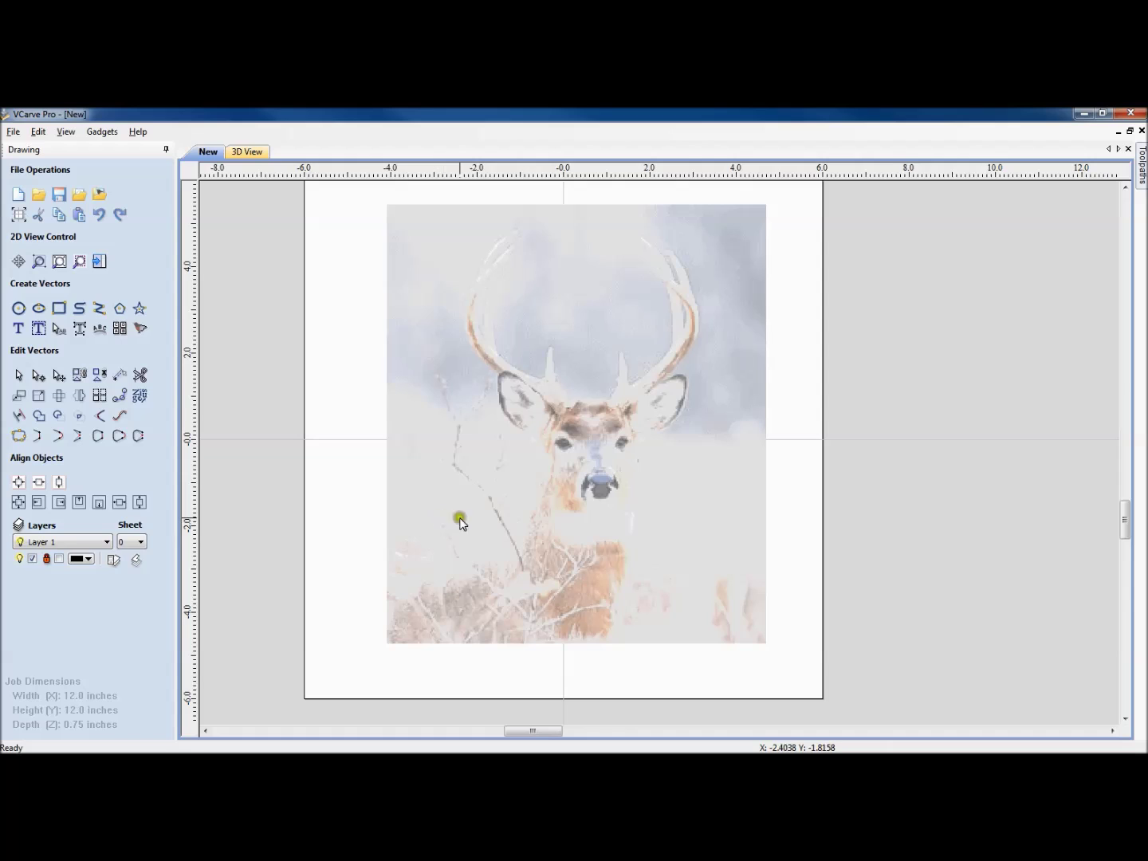
# Step: Retrace the buck photo with the same colors, using a 10-pixel noise filter and a 0% corner fit
pyautogui.click(580, 507)
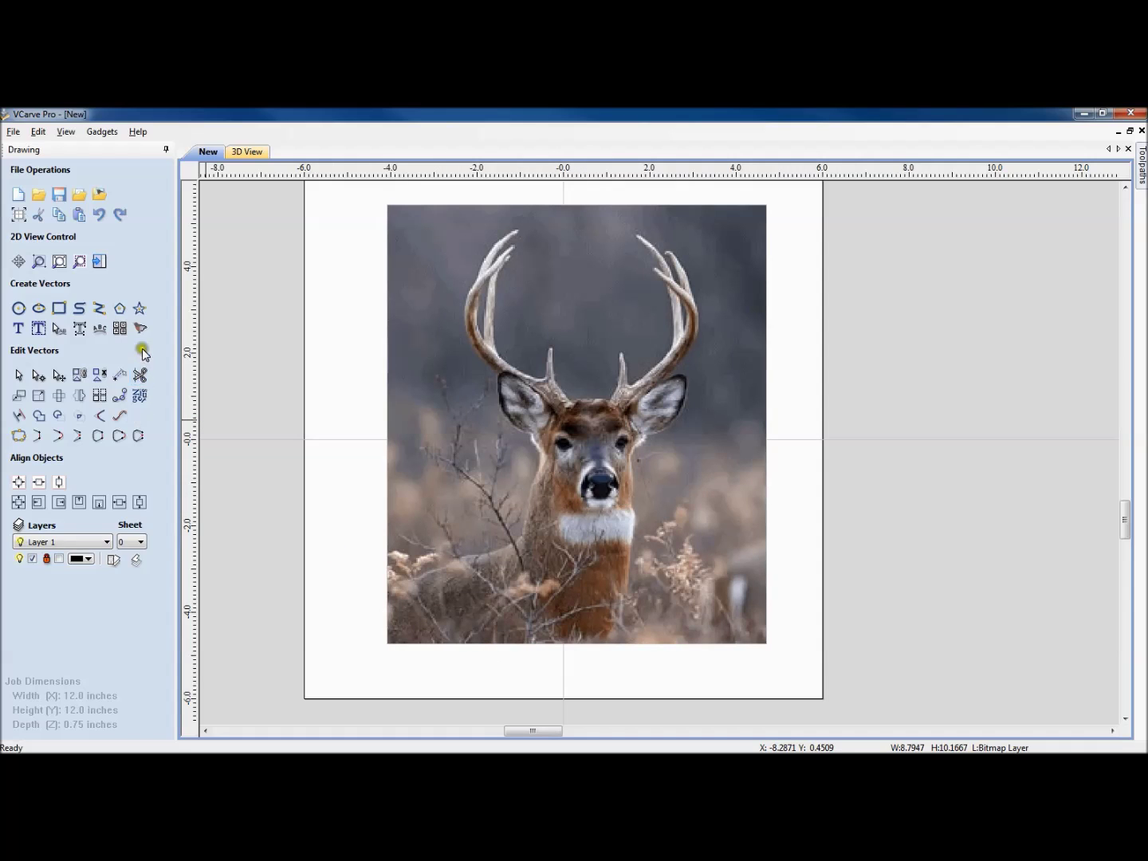
pyautogui.click(140, 328)
pyautogui.moveTo(17, 559); pyautogui.dragTo(125, 562)
pyautogui.moveTo(108, 500); pyautogui.dragTo(20, 500)
pyautogui.click(34, 598)
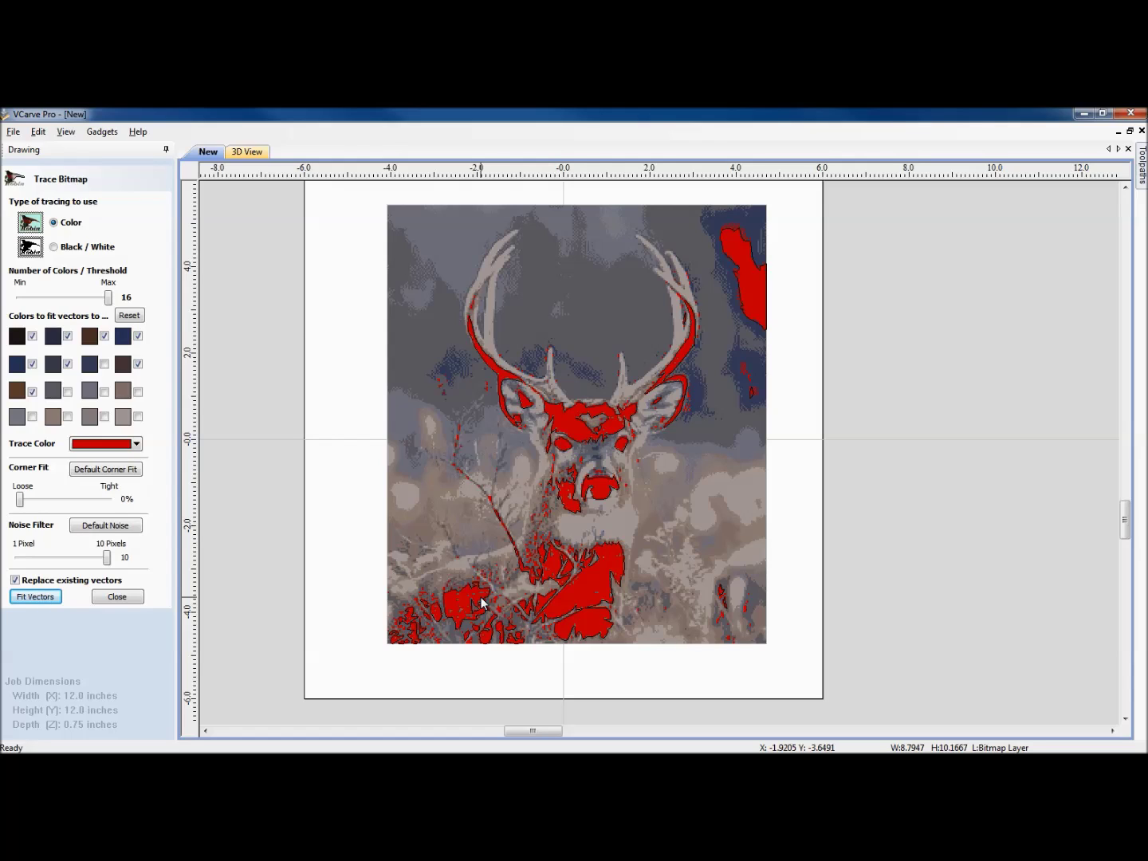
pyautogui.click(117, 596)
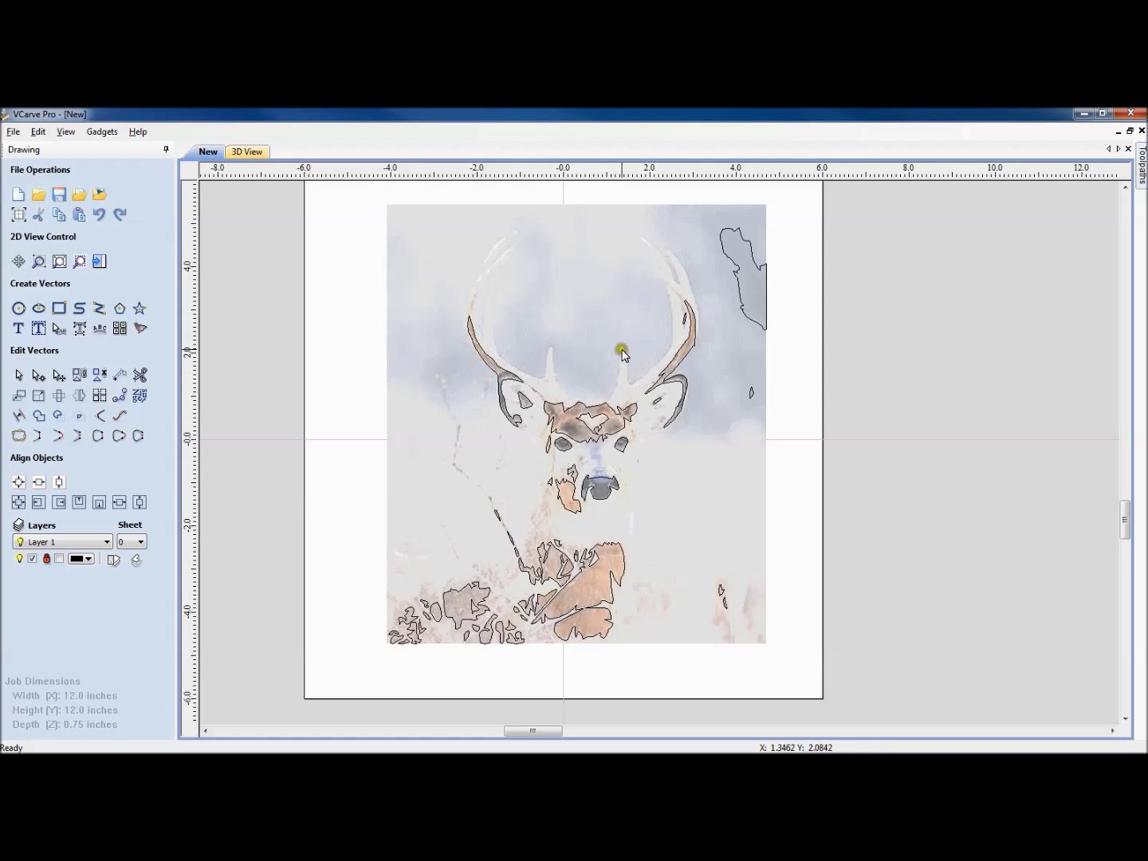
# Step: Draw a curve from above the forehead around the short tine and up the inner edge of the picture's right-hand antler
pyautogui.scroll(5, 631, 387)
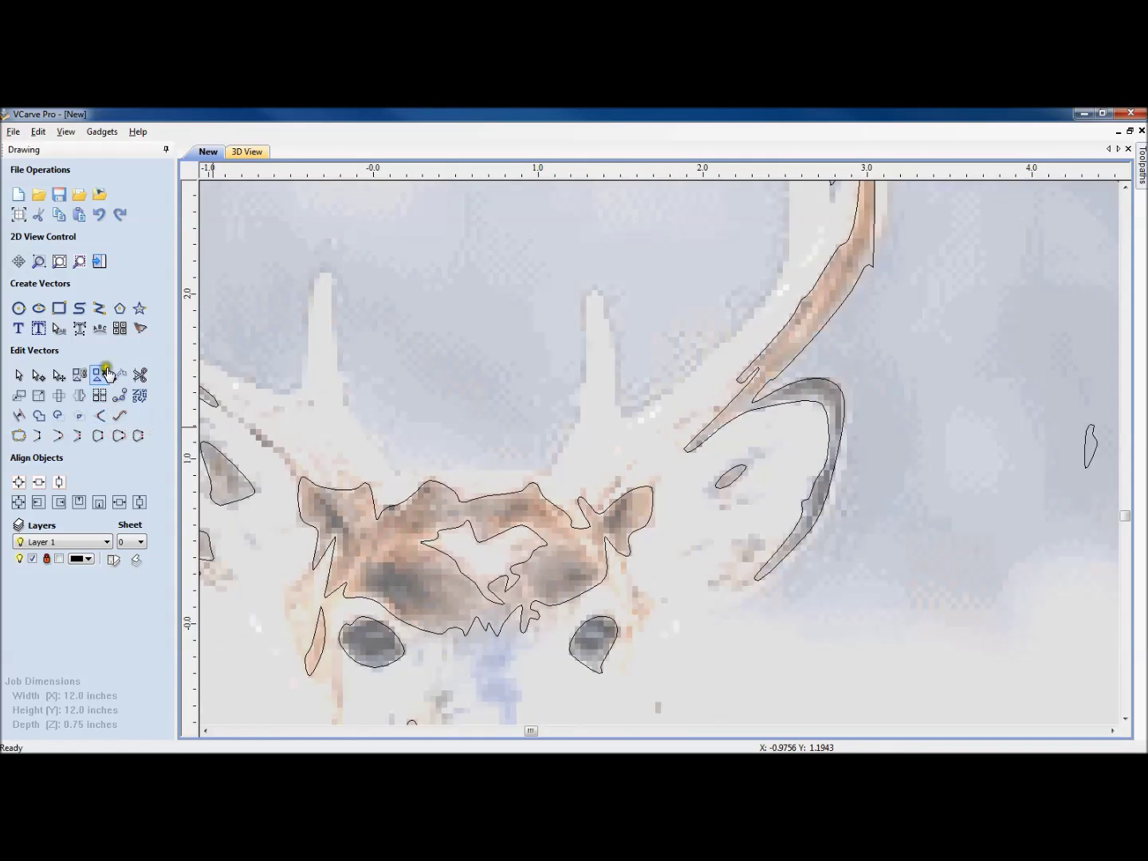
pyautogui.click(79, 308)
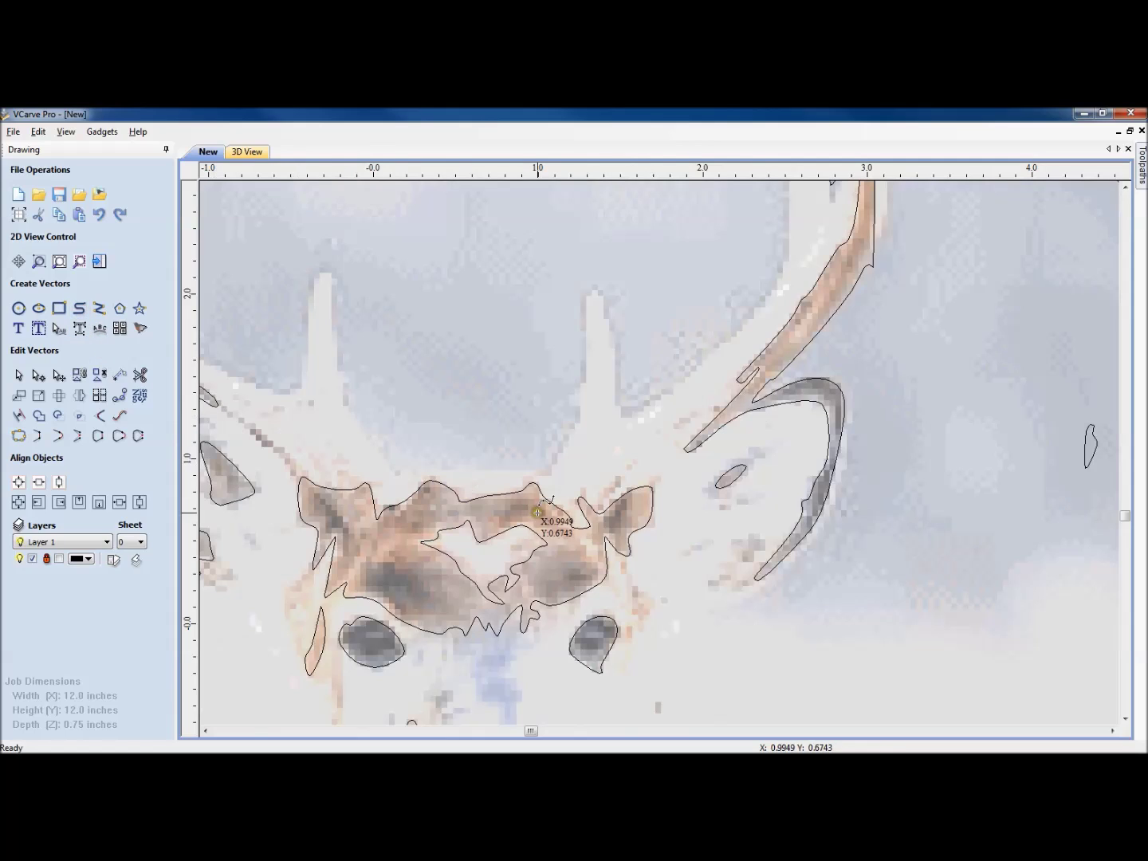
pyautogui.click(543, 472)
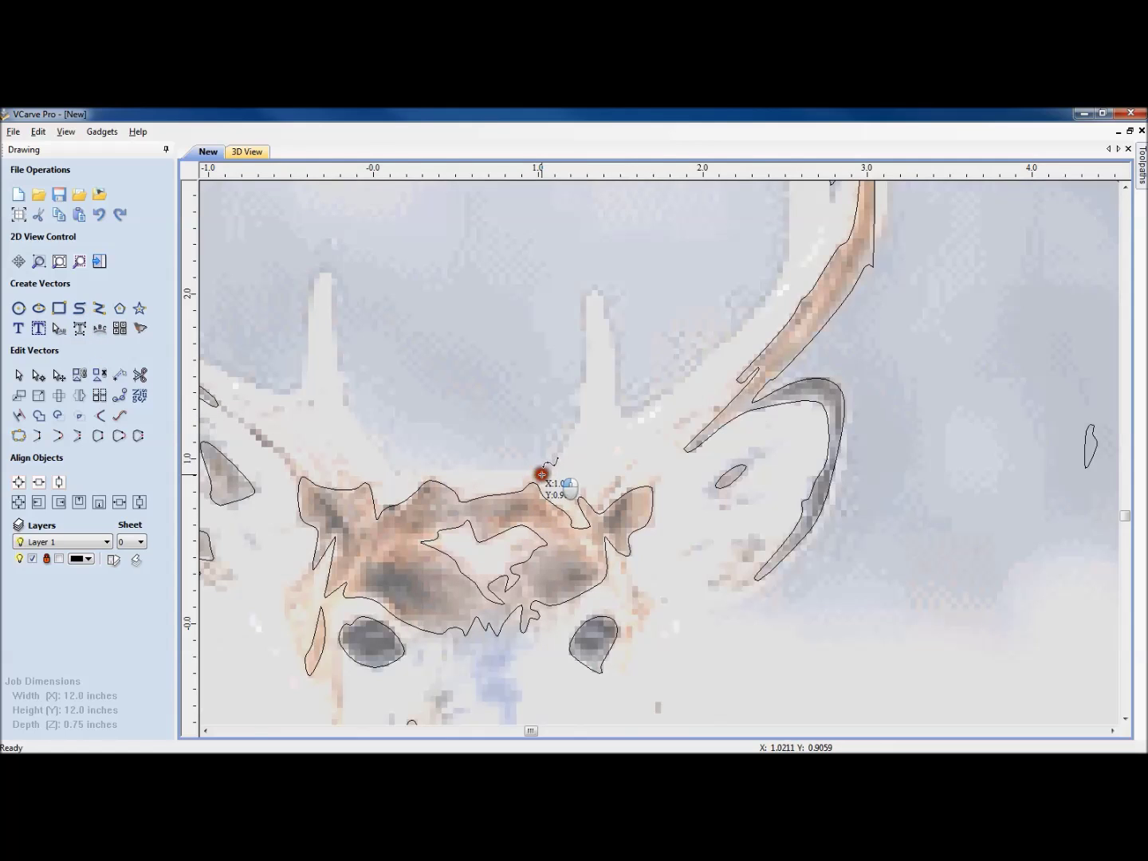
pyautogui.click(578, 418)
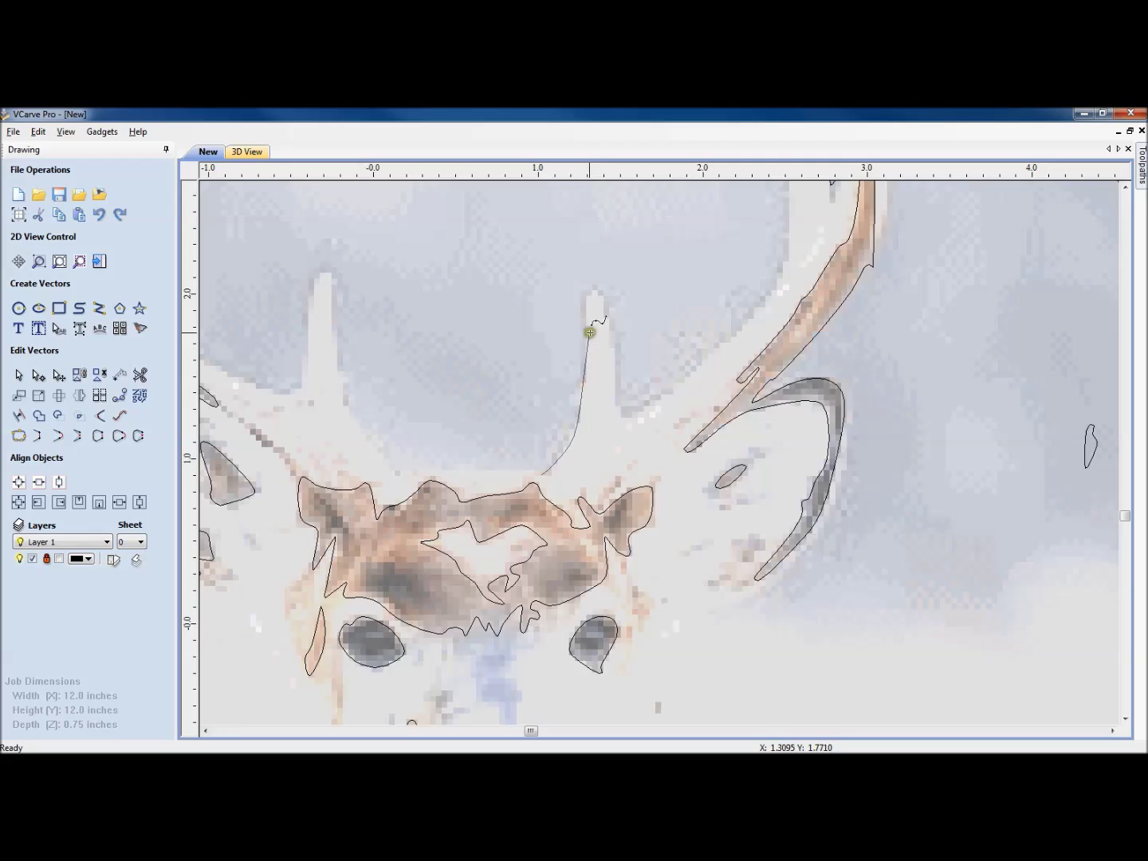
pyautogui.click(586, 293)
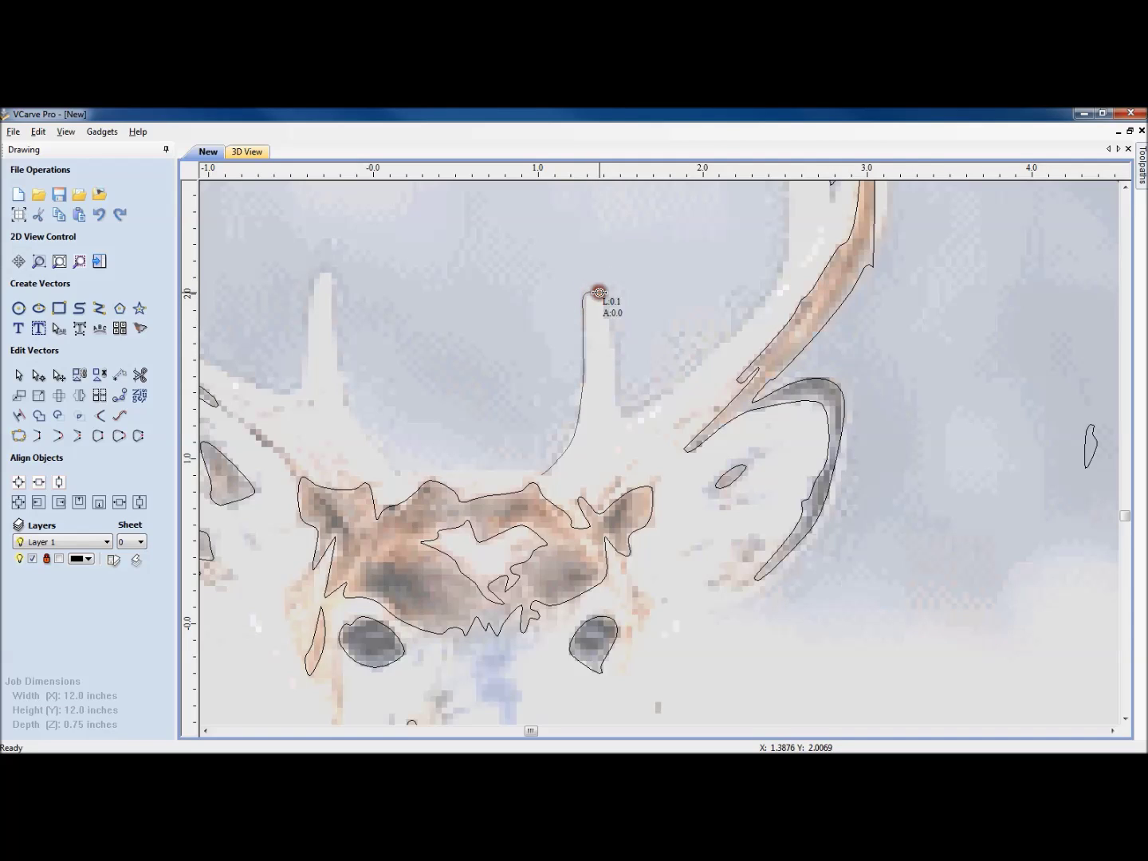
pyautogui.click(611, 321)
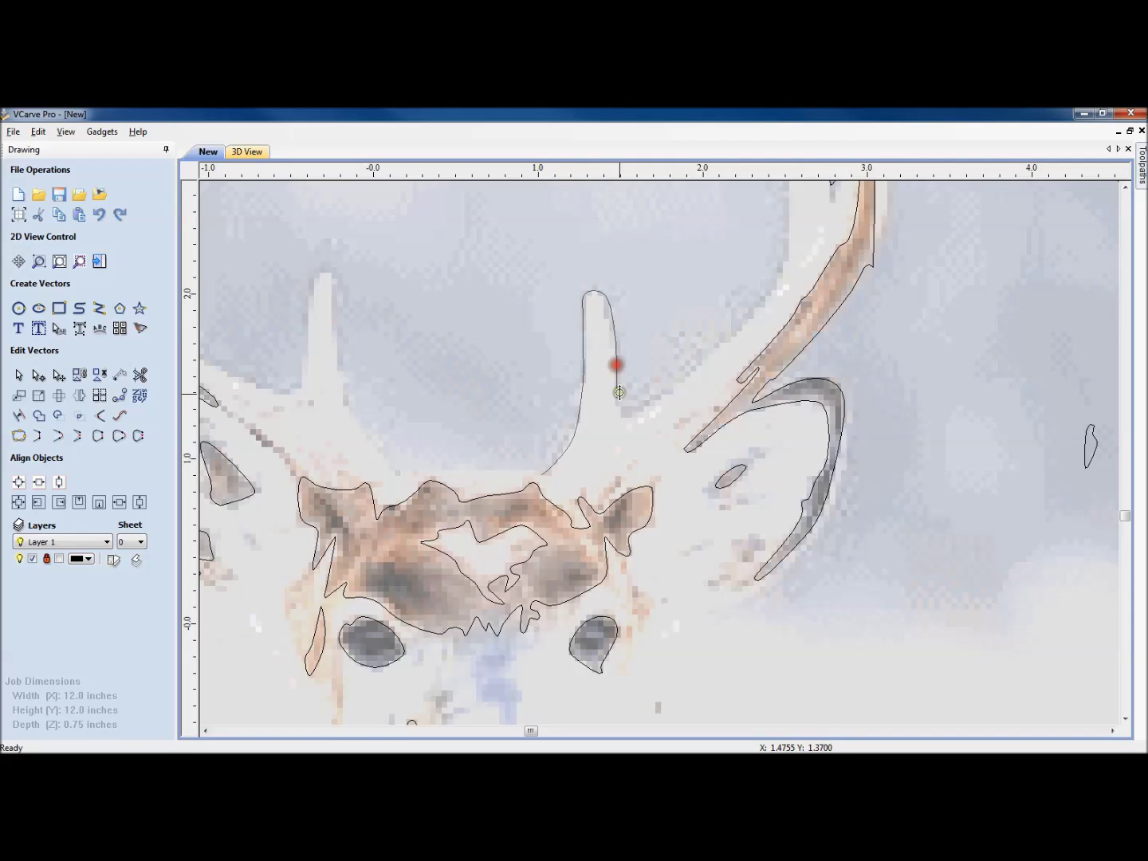
pyautogui.click(623, 417)
pyautogui.moveTo(644, 419); pyautogui.dragTo(747, 319)
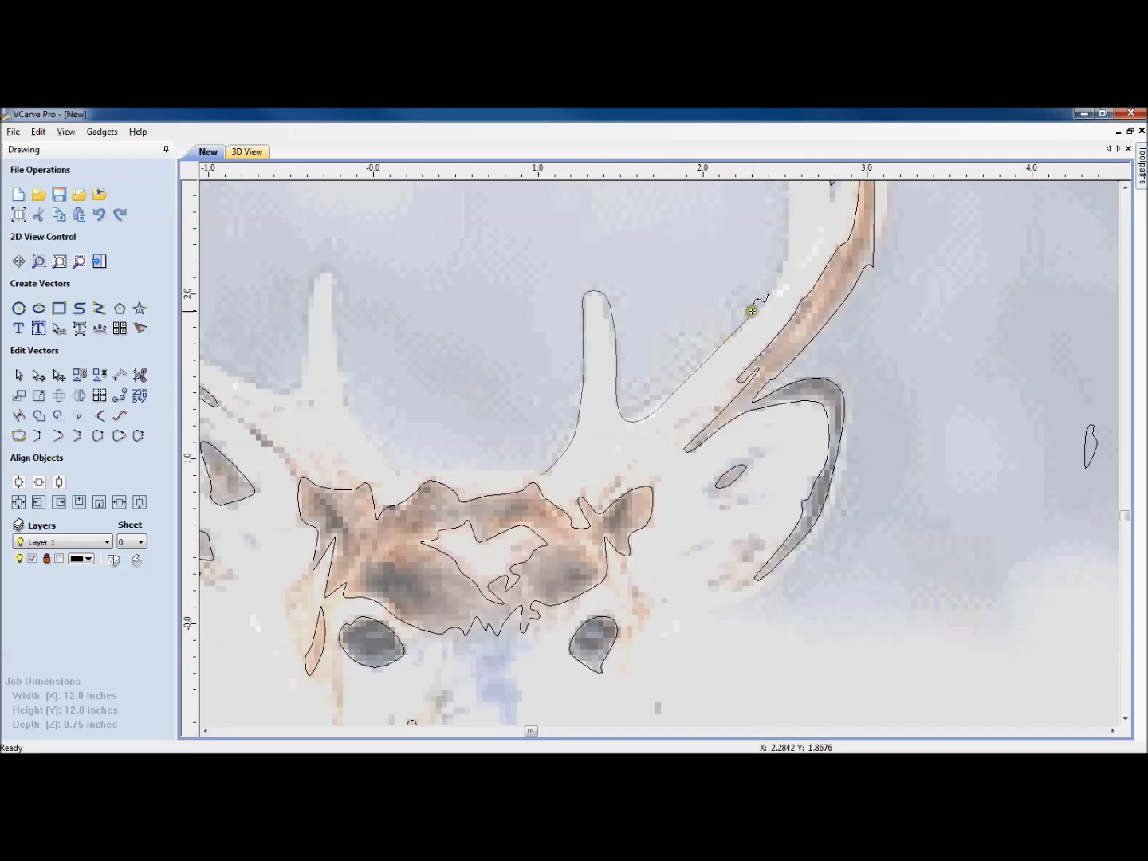